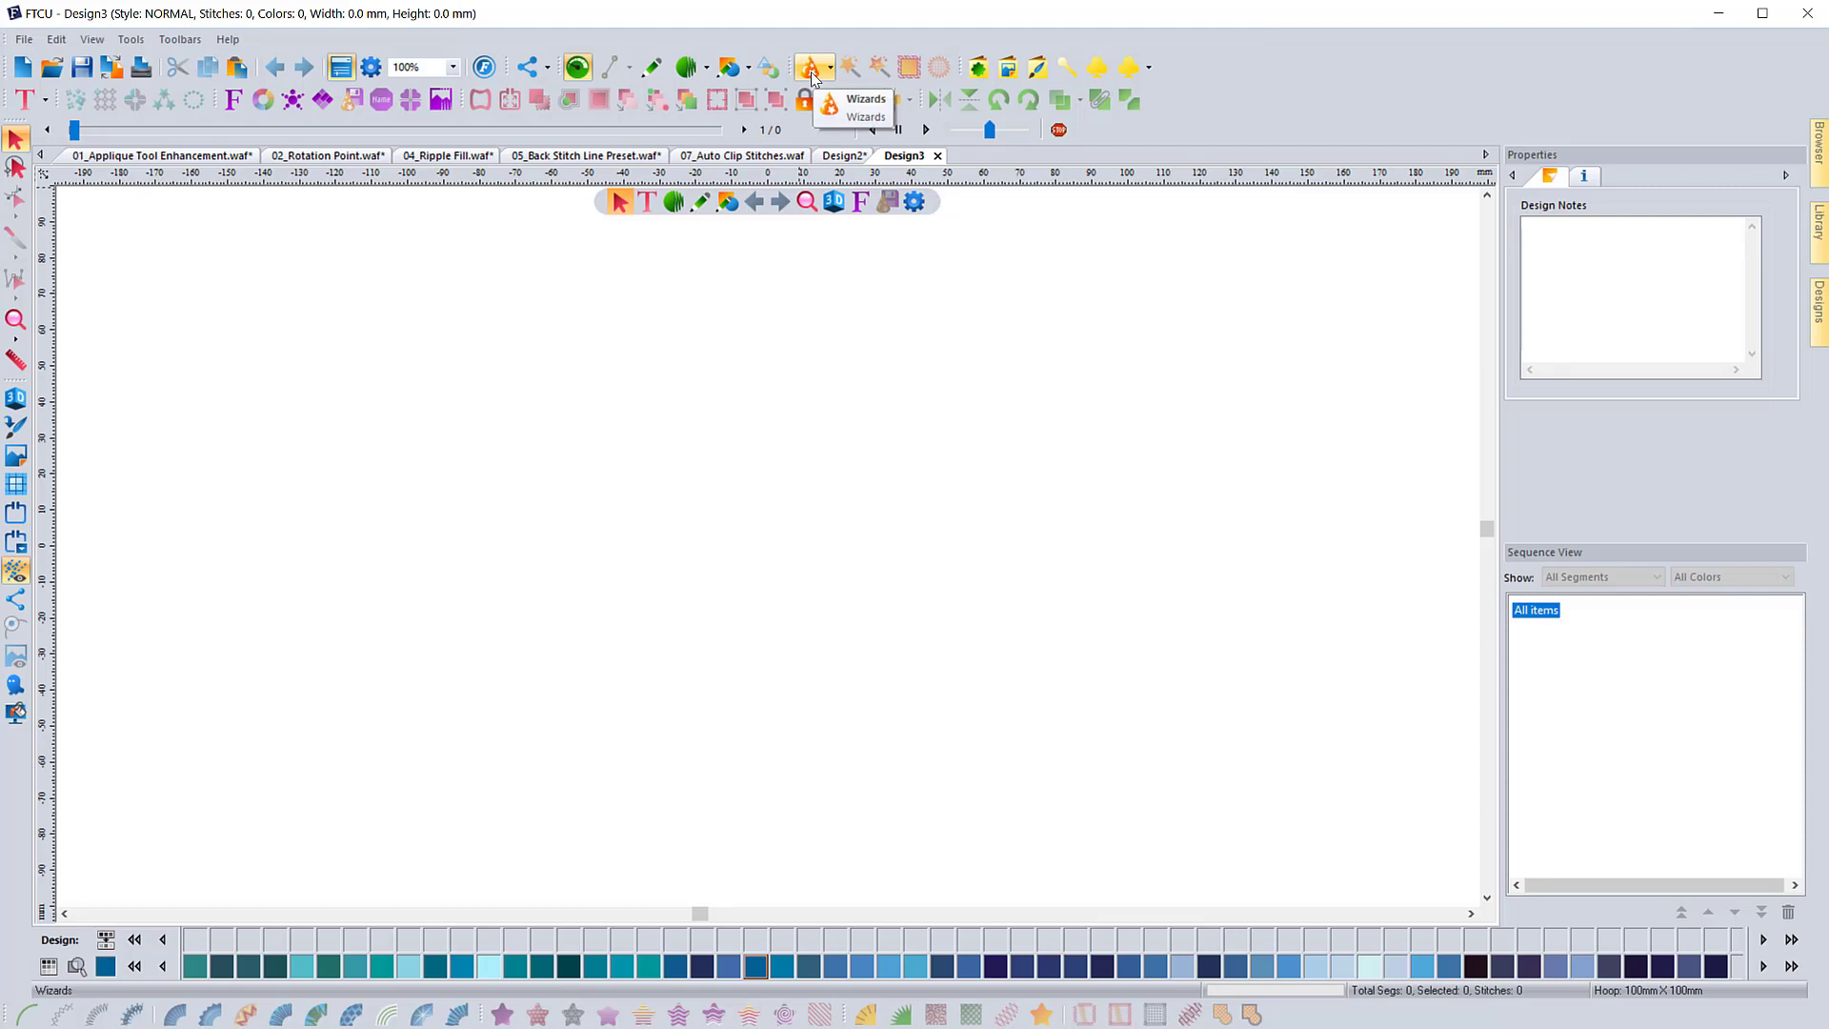
Start the Auto-Digitizer wizard and load the horse image FBD010.jpg from the Images library
{"action": "left_click", "coordinate": [830, 69]}
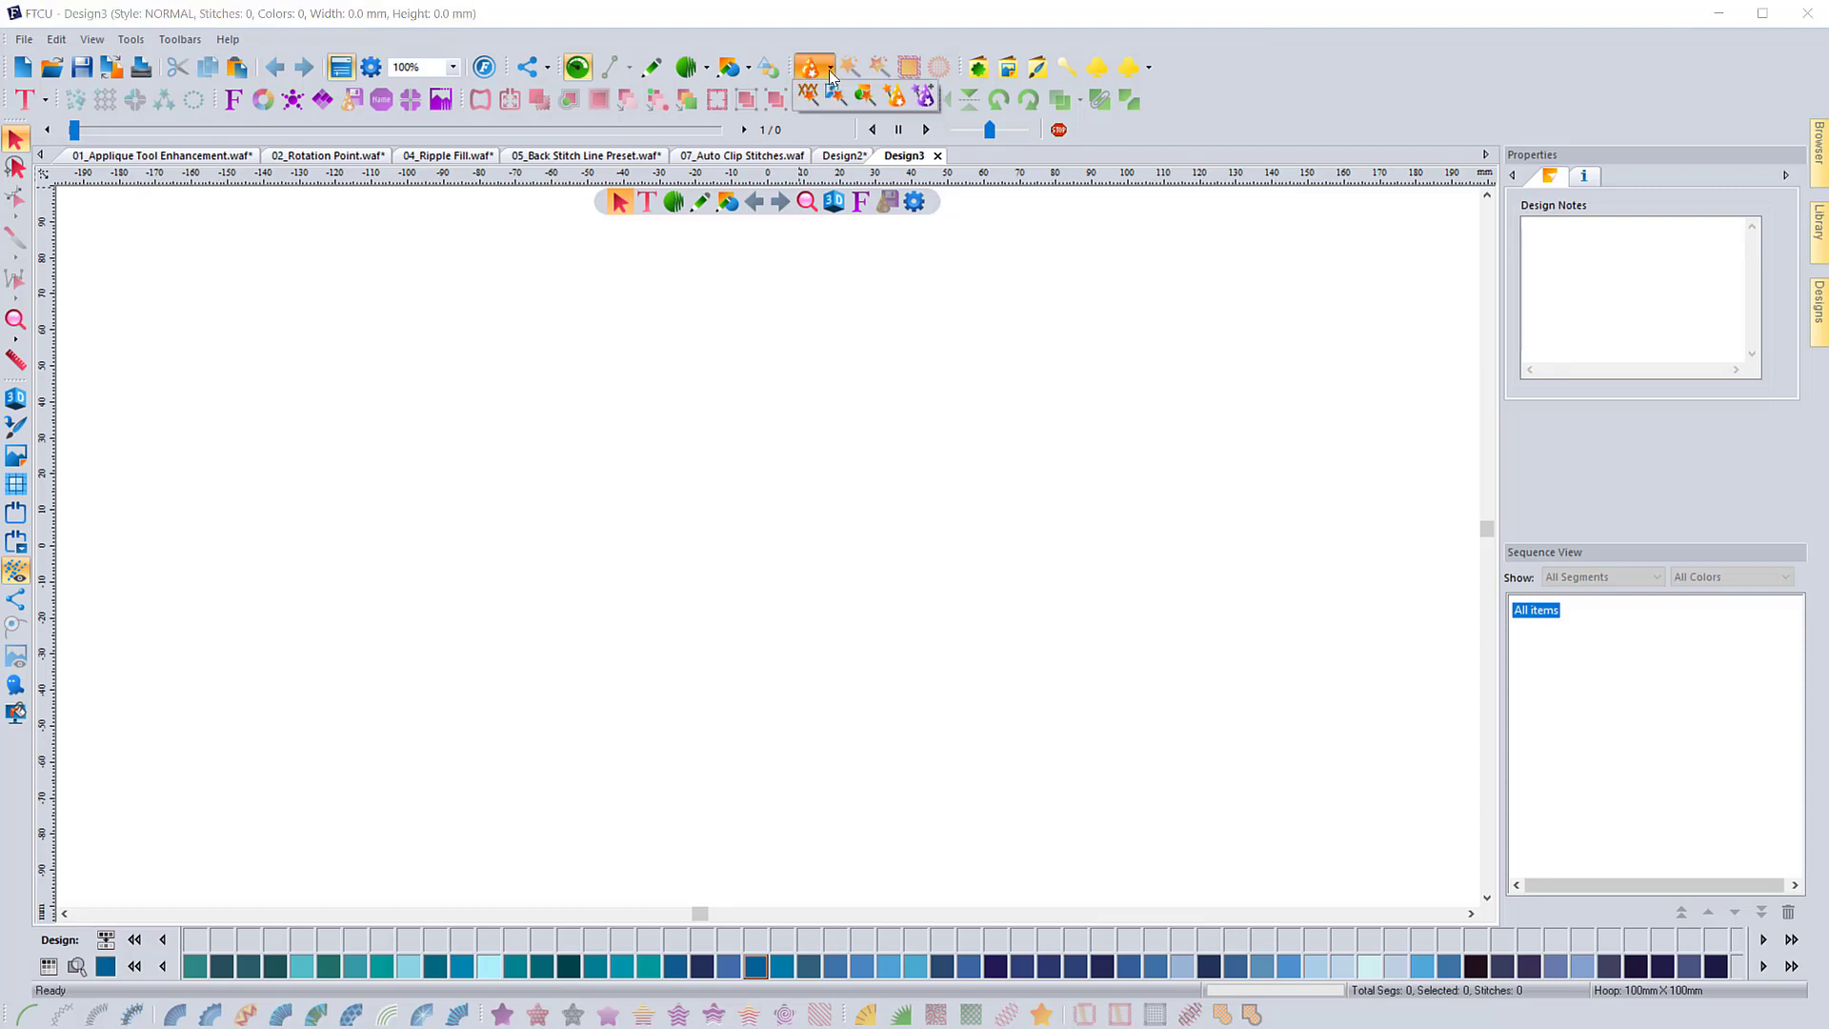
{"action": "left_click", "coordinate": [924, 97]}
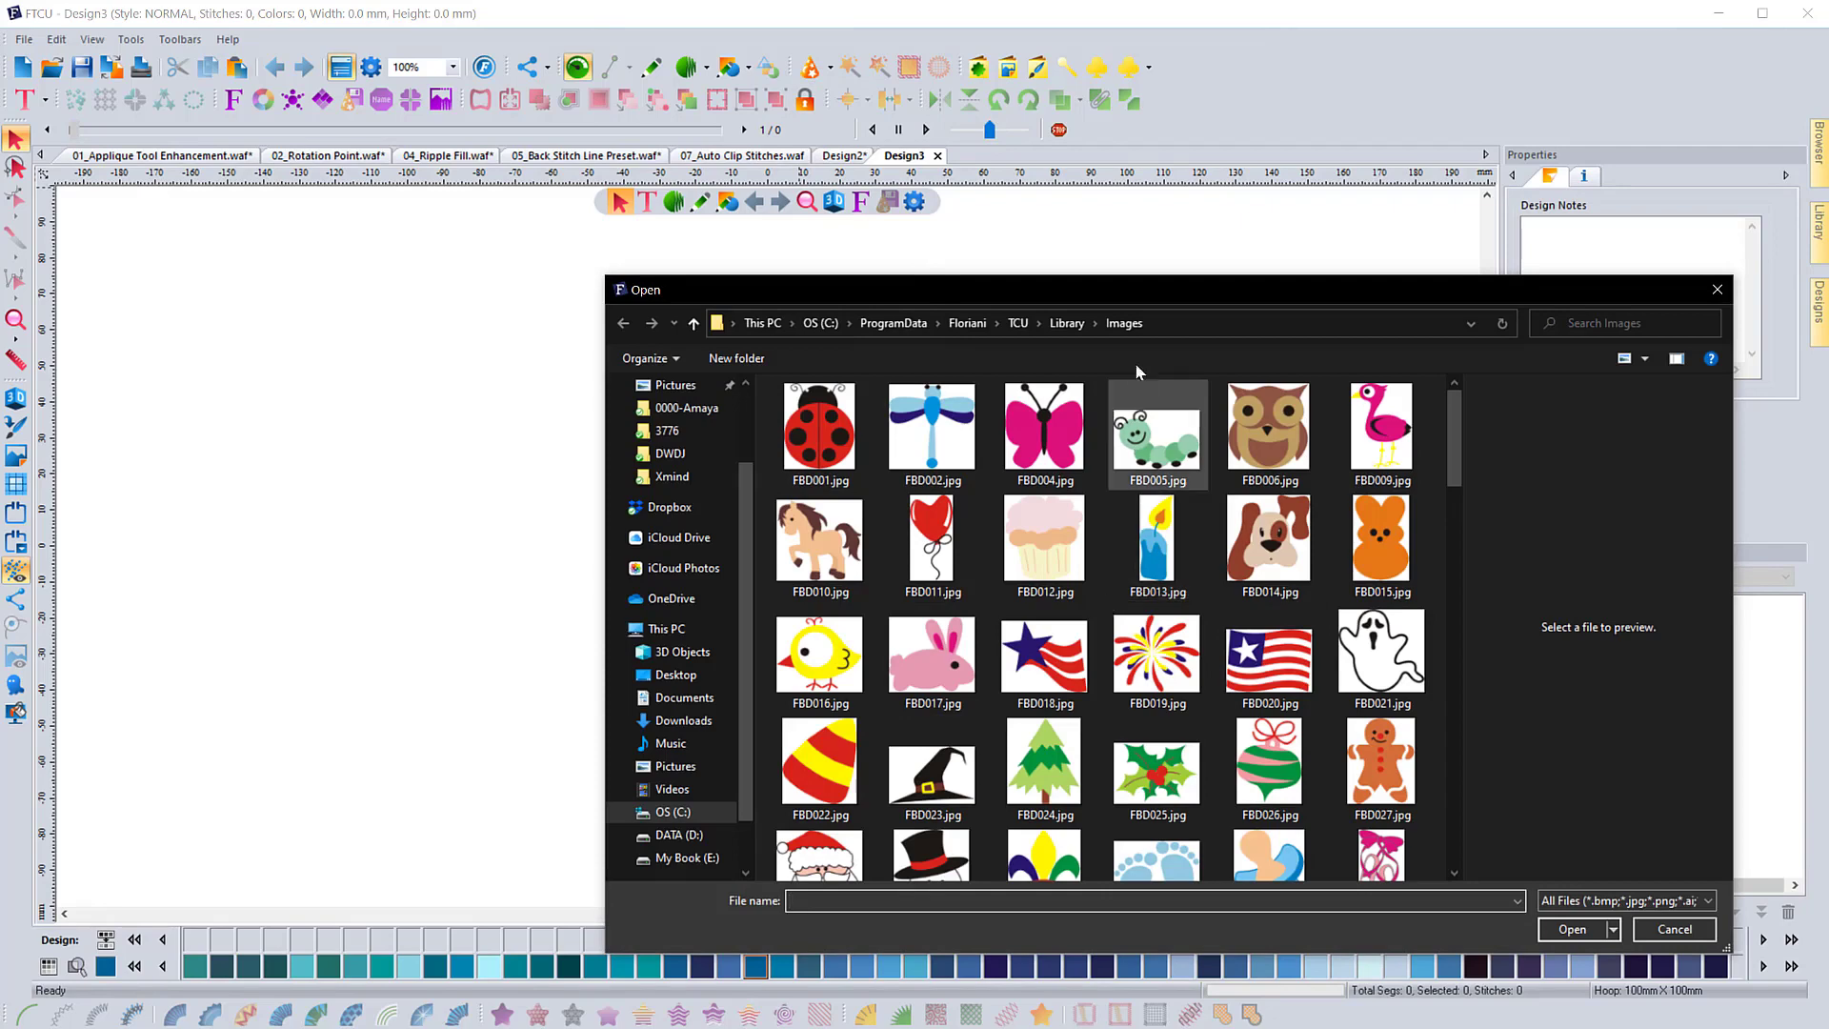
{"action": "left_click_drag", "start_coordinate": [1095, 290], "coordinate": [924, 156]}
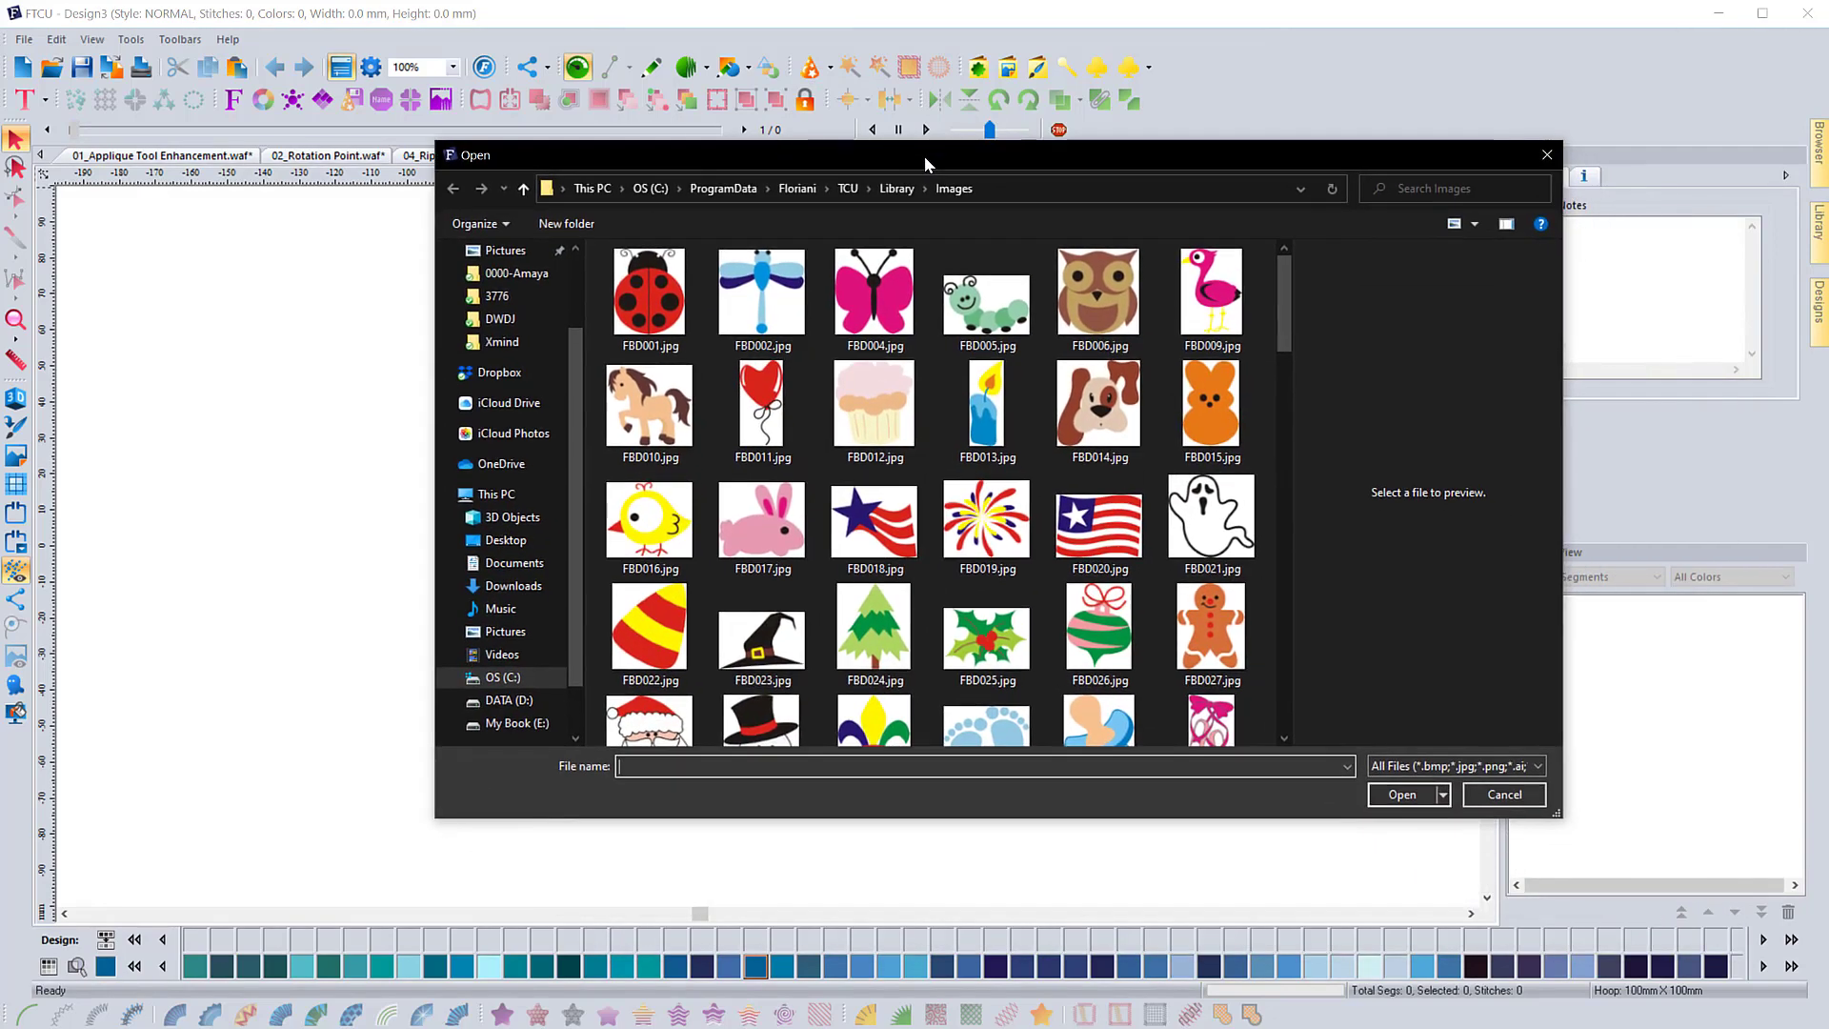
{"action": "left_click", "coordinate": [648, 406]}
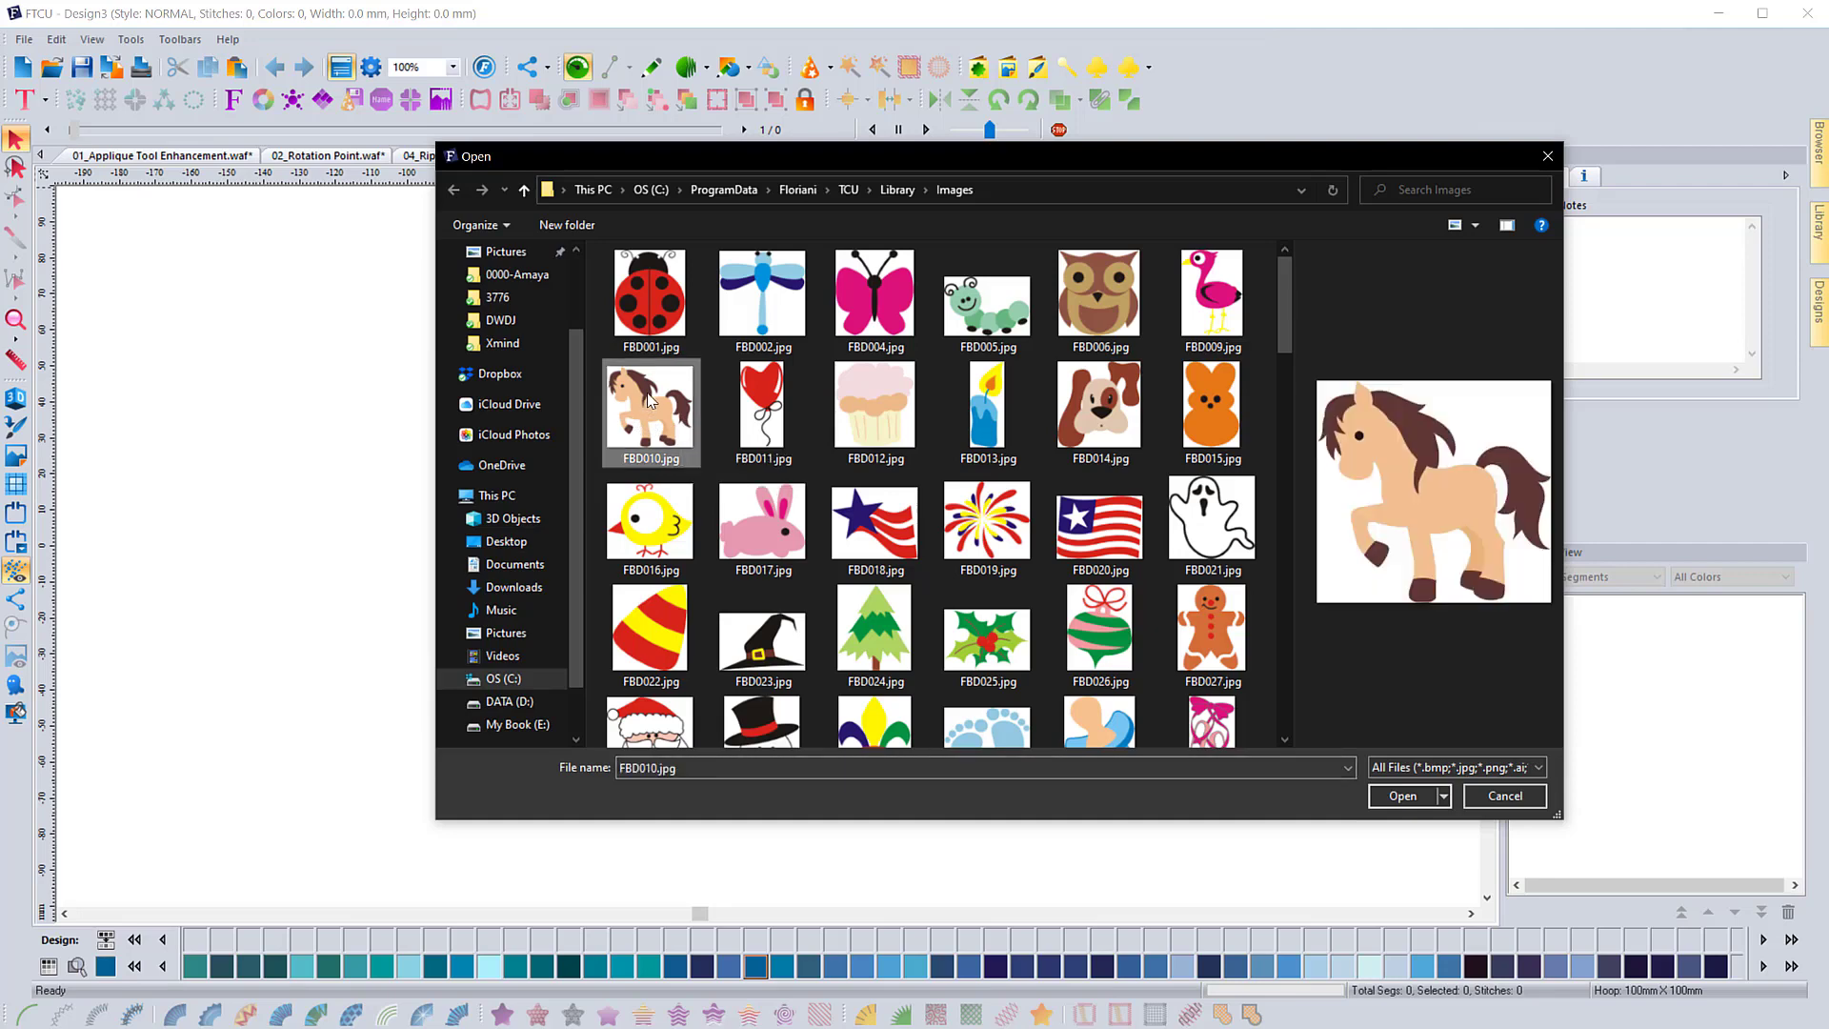
{"action": "left_click", "coordinate": [1400, 795]}
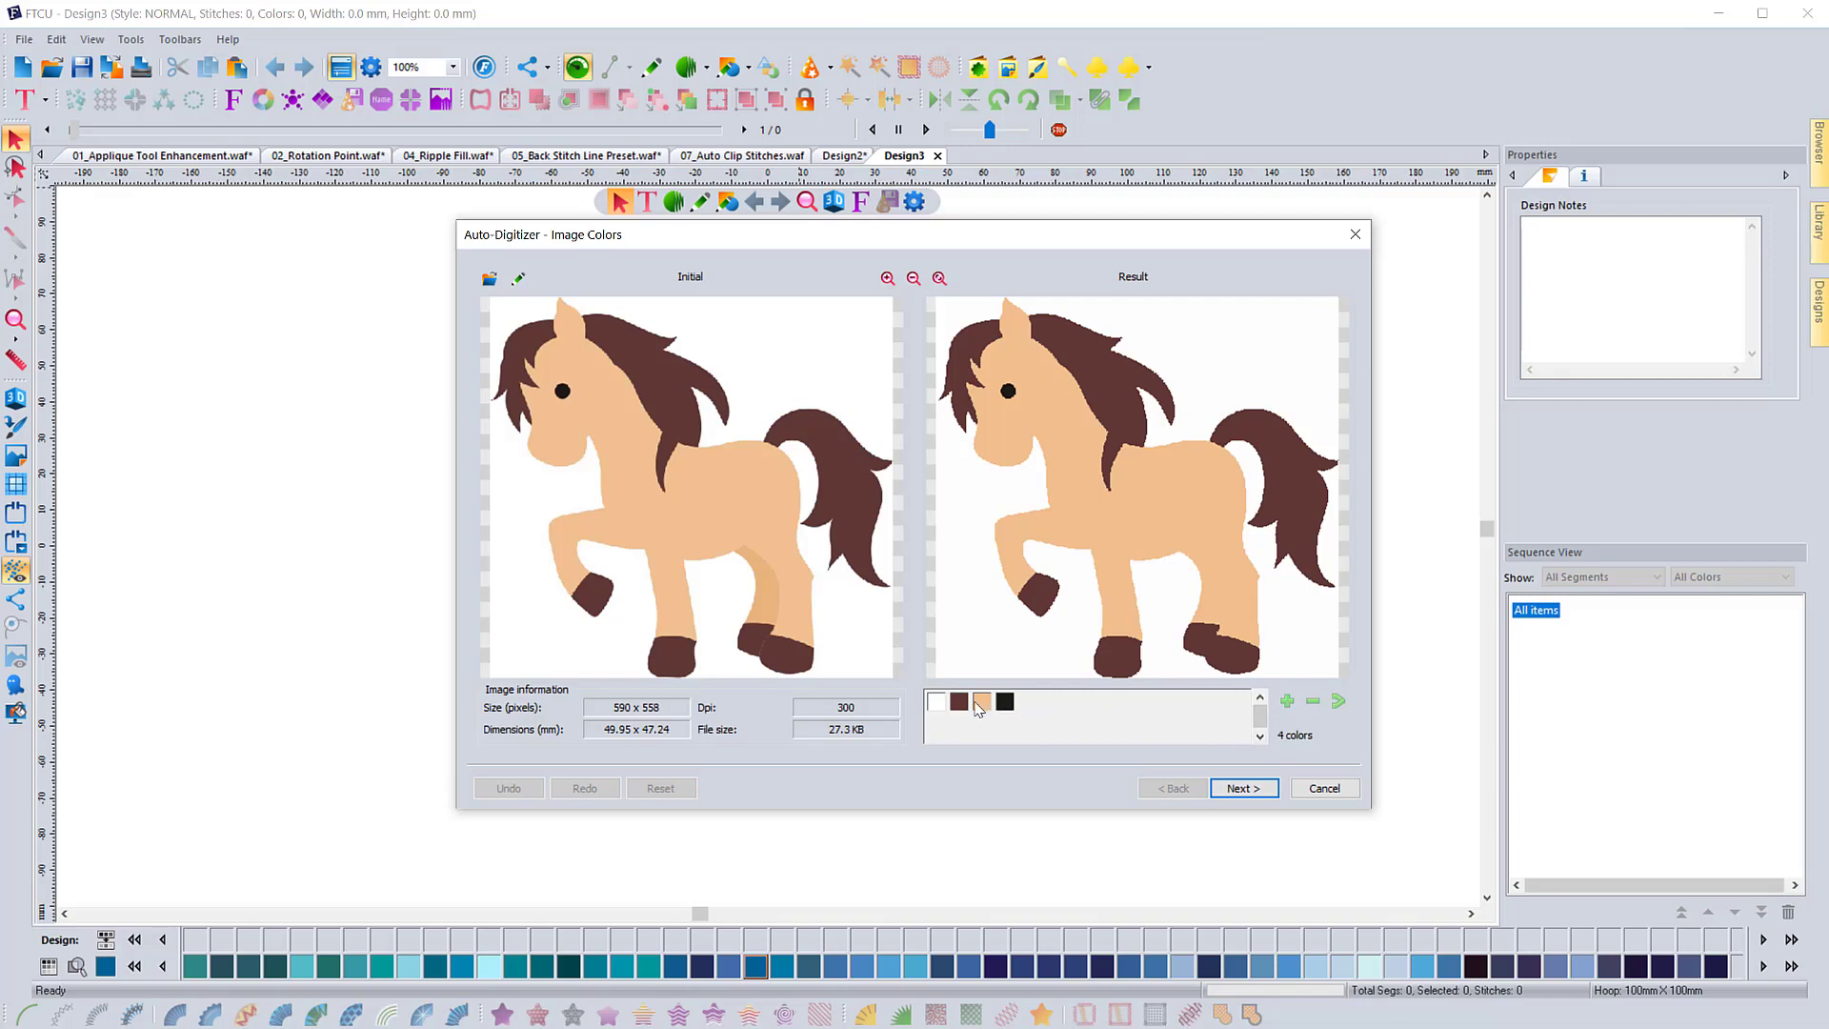
Merge the black eye color into the dark brown and continue to the Vectorize page
{"action": "left_click", "coordinate": [937, 705]}
{"action": "left_click", "coordinate": [960, 703]}
{"action": "left_click", "coordinate": [982, 709], "text": "ctrl"}
{"action": "left_click", "coordinate": [1338, 703]}
{"action": "left_click", "coordinate": [960, 707]}
{"action": "left_click", "coordinate": [1005, 705], "text": "ctrl"}
{"action": "left_click", "coordinate": [1338, 702]}
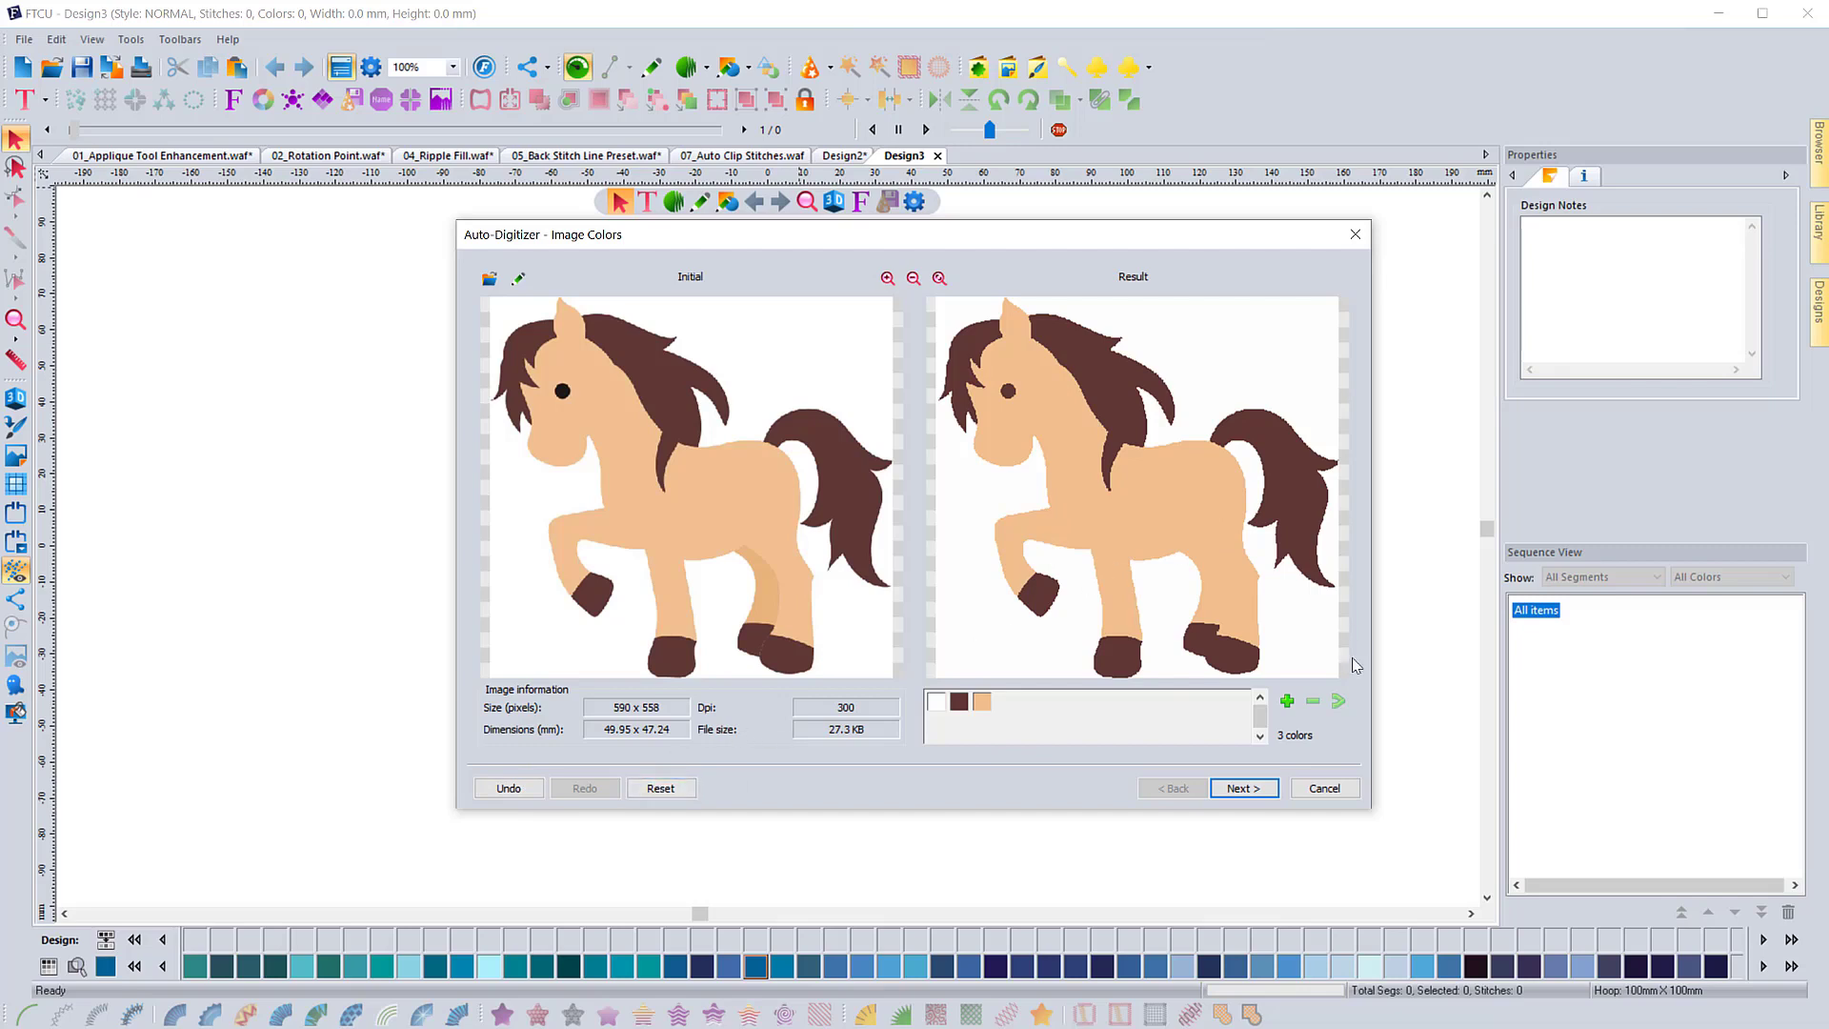
{"action": "left_click", "coordinate": [1241, 790]}
{"action": "left_click", "coordinate": [1238, 791]}
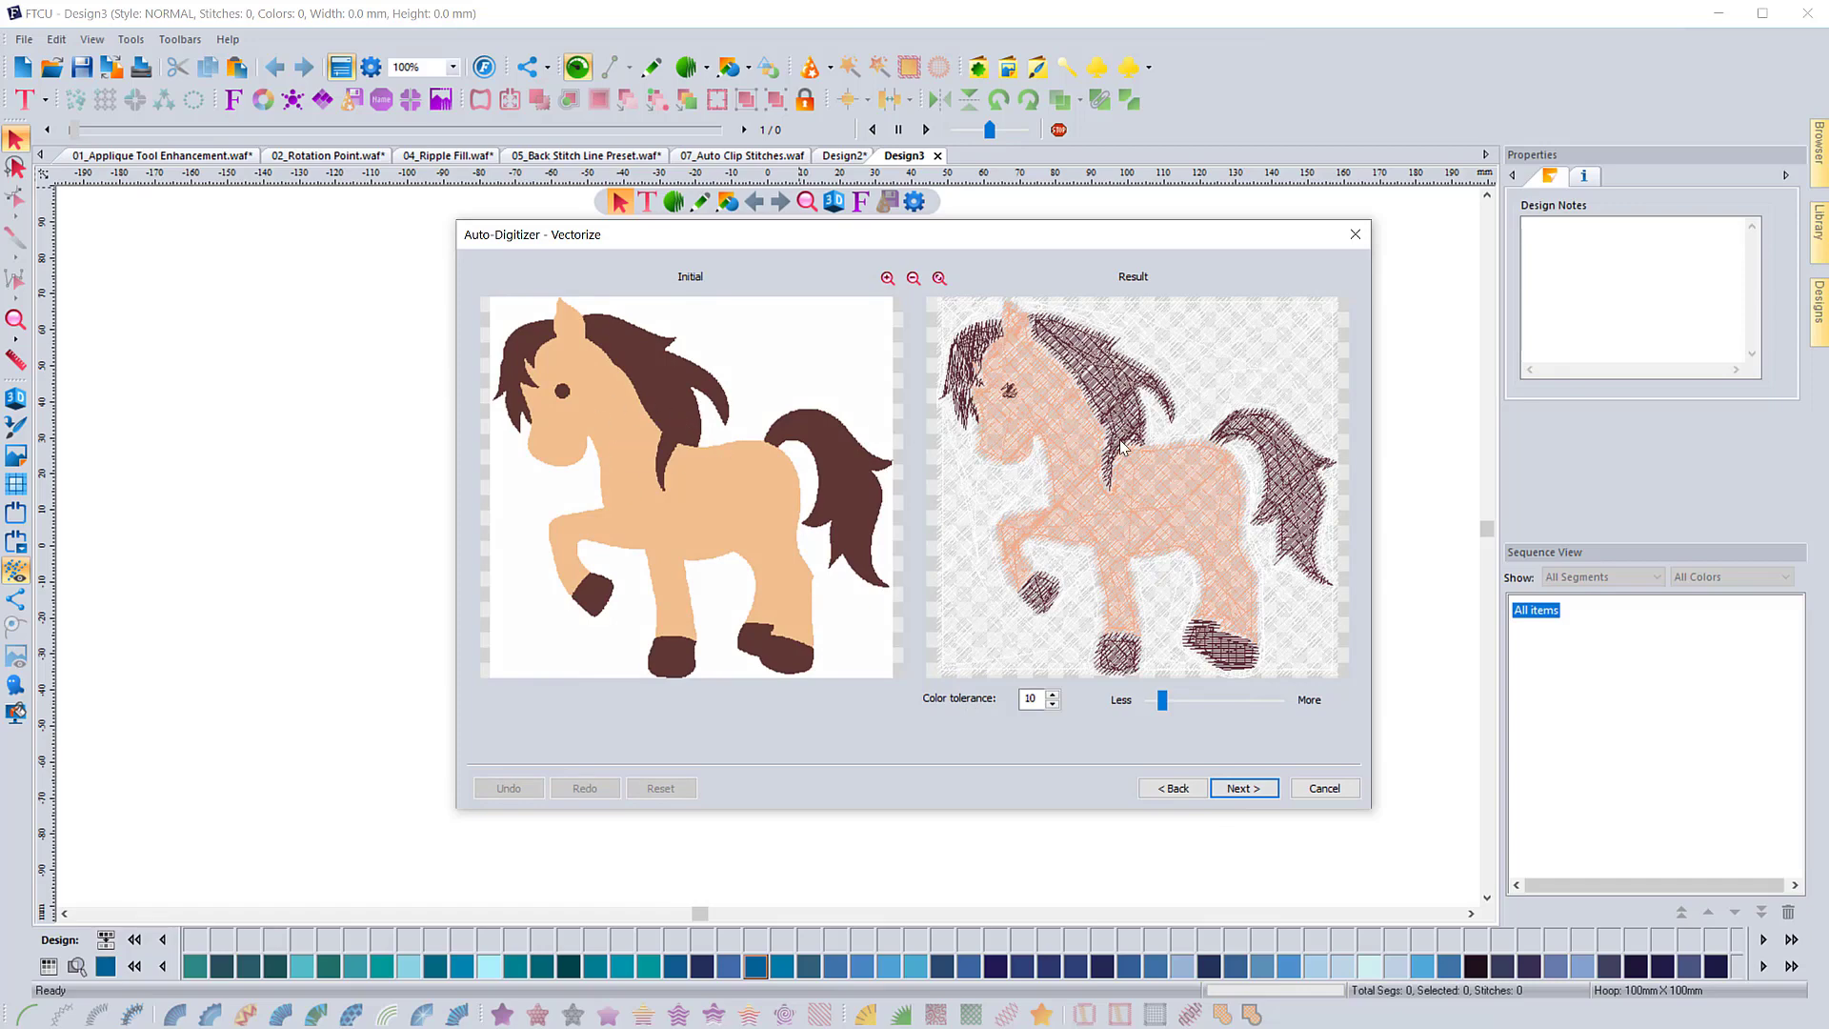
Revisit the image colors, try color tolerances of 5, 32 and 11 on the vectorized horse, and reset the tolerance
{"action": "left_click", "coordinate": [1183, 790]}
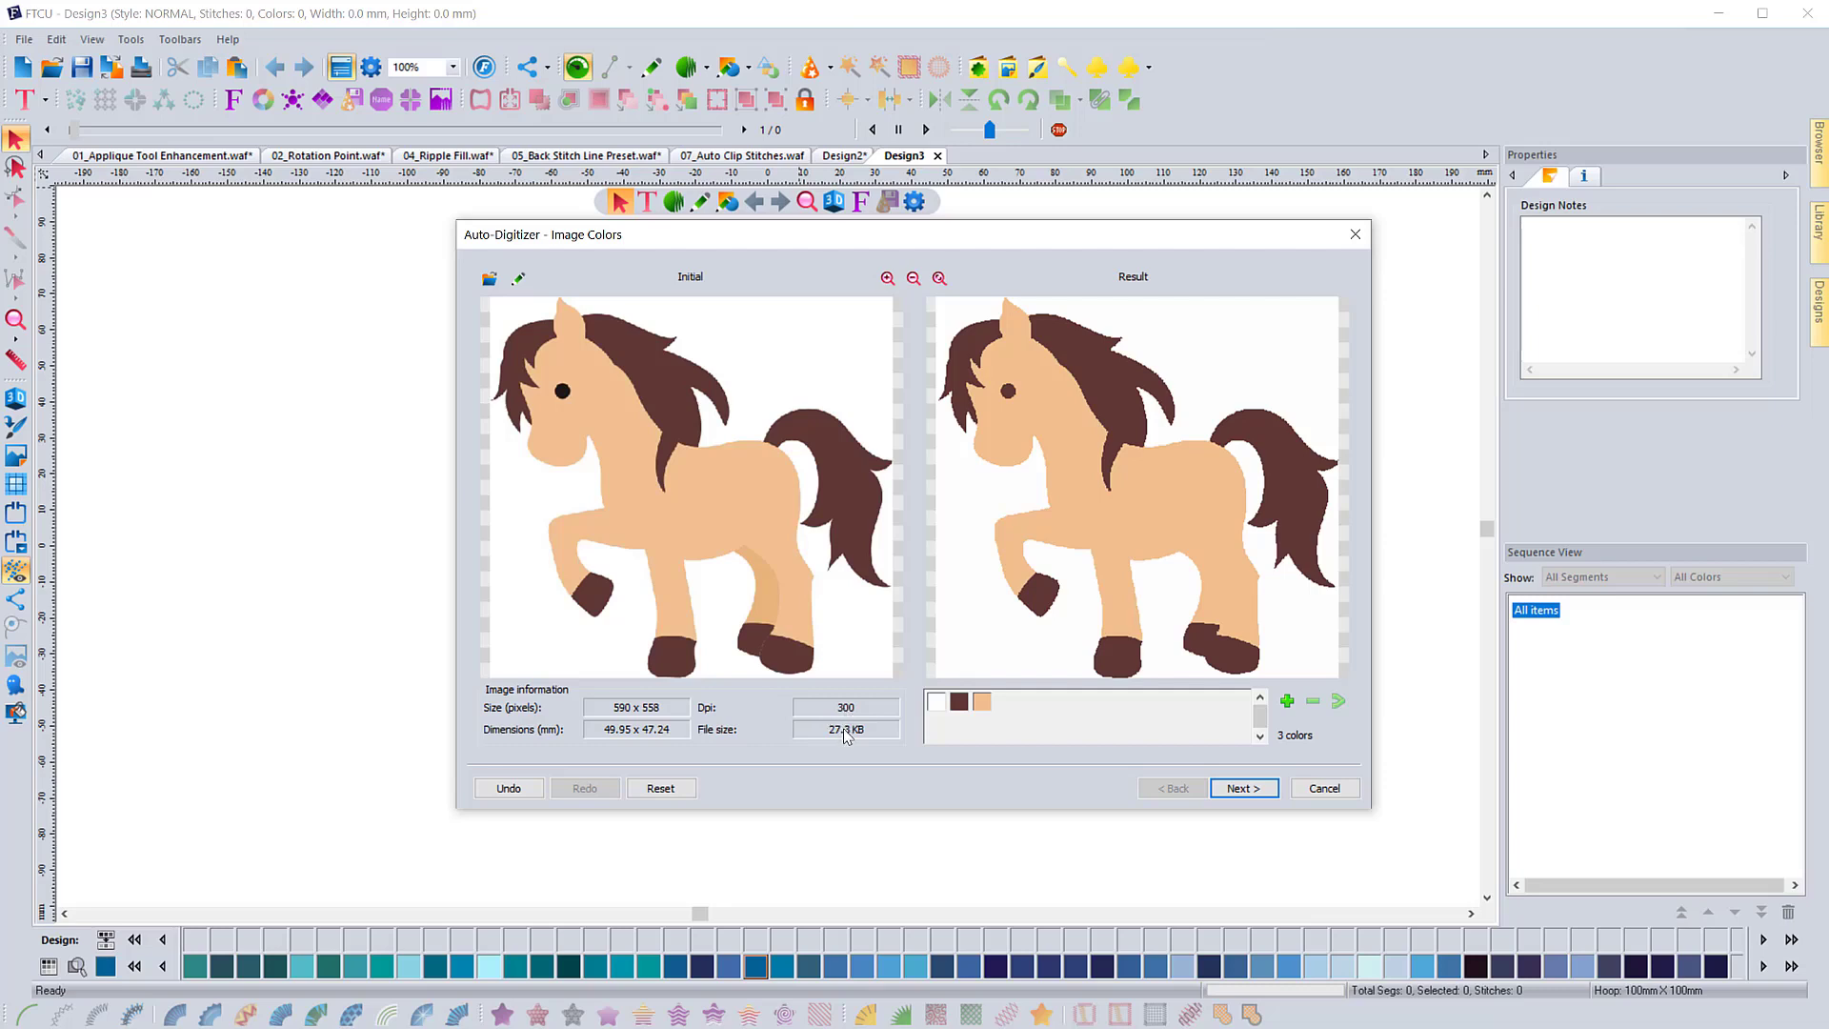
{"action": "left_click", "coordinate": [1250, 785]}
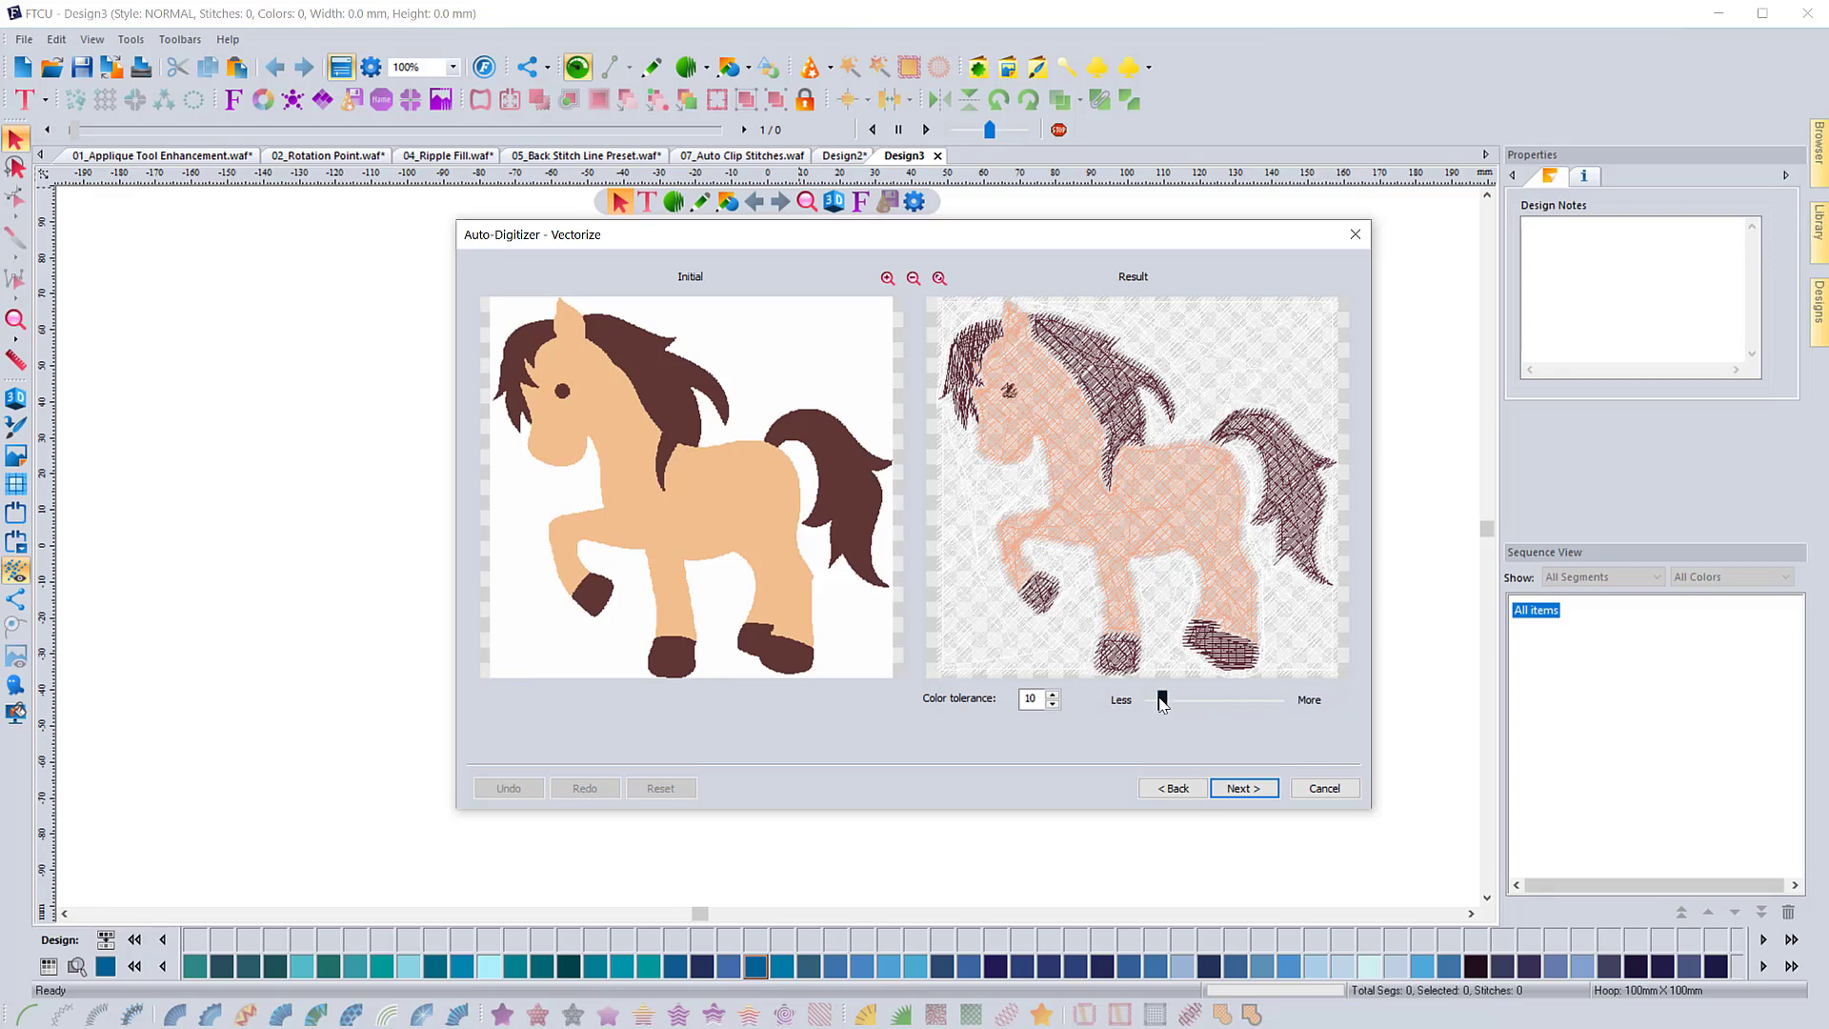
{"action": "left_click_drag", "start_coordinate": [1161, 701], "coordinate": [1147, 701]}
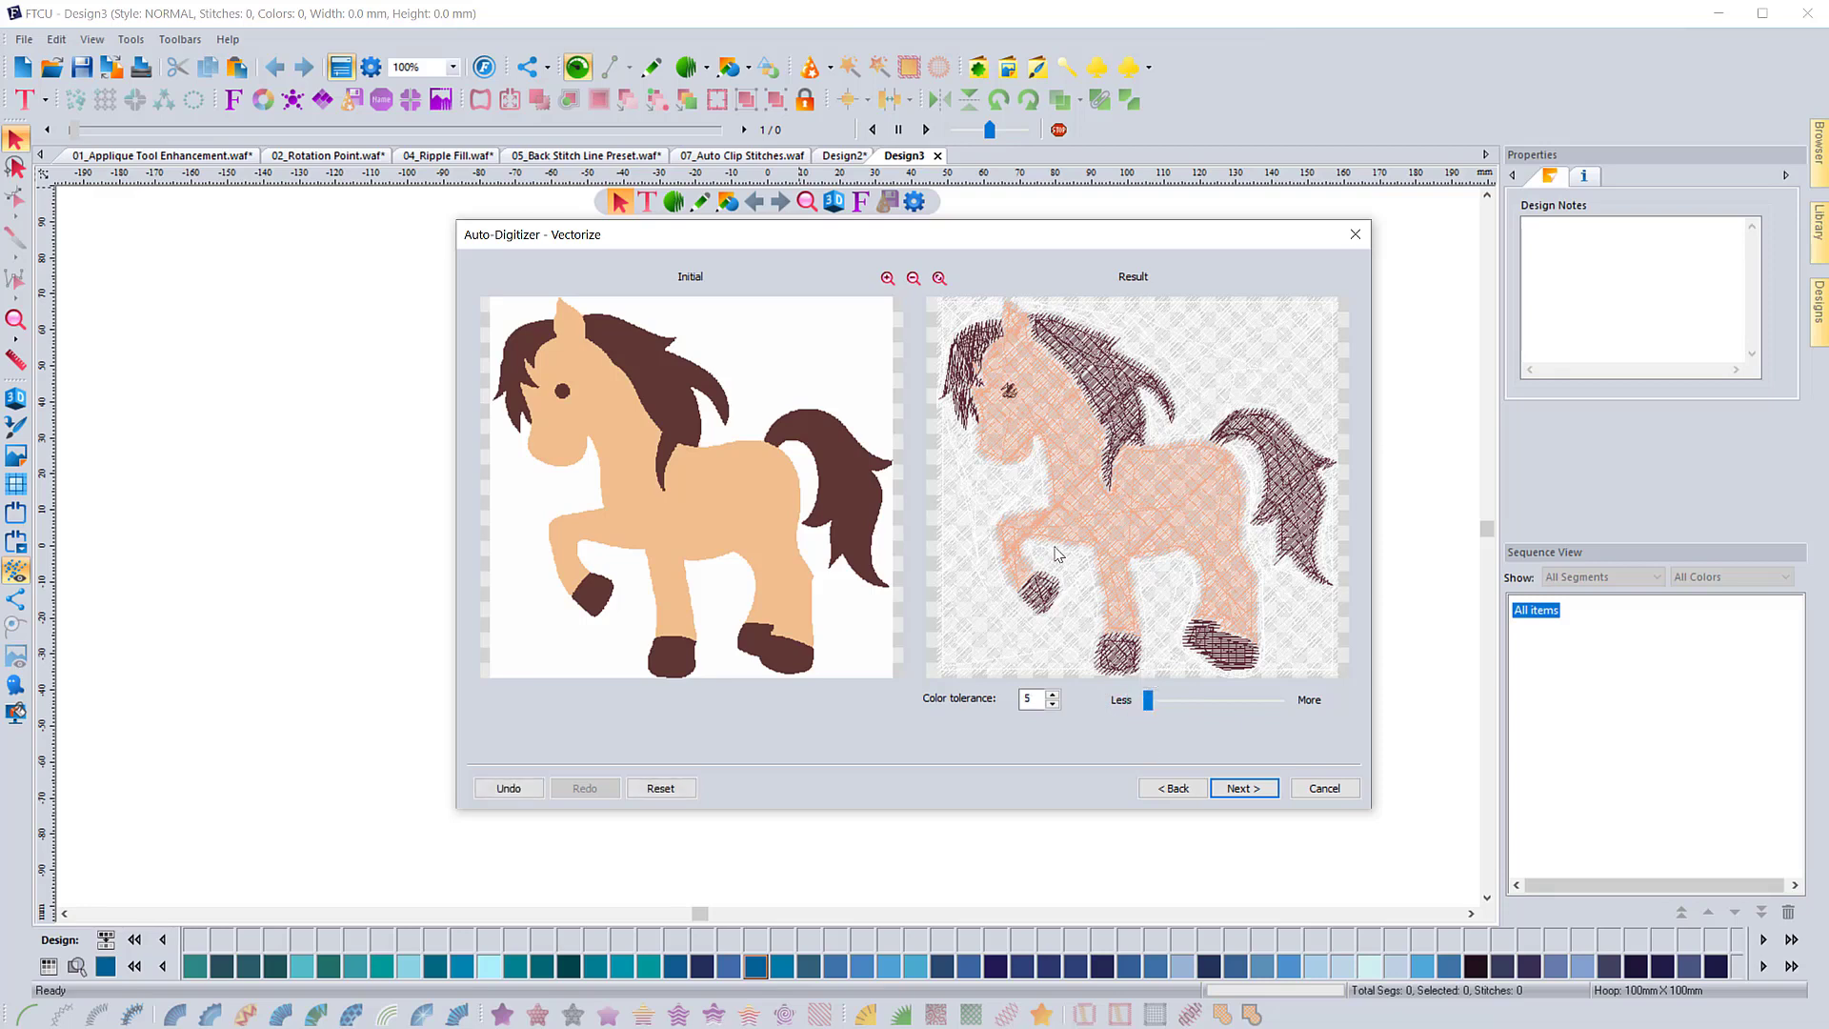
{"action": "left_click", "coordinate": [1246, 702]}
{"action": "left_click", "coordinate": [1256, 708]}
{"action": "left_click", "coordinate": [1255, 707]}
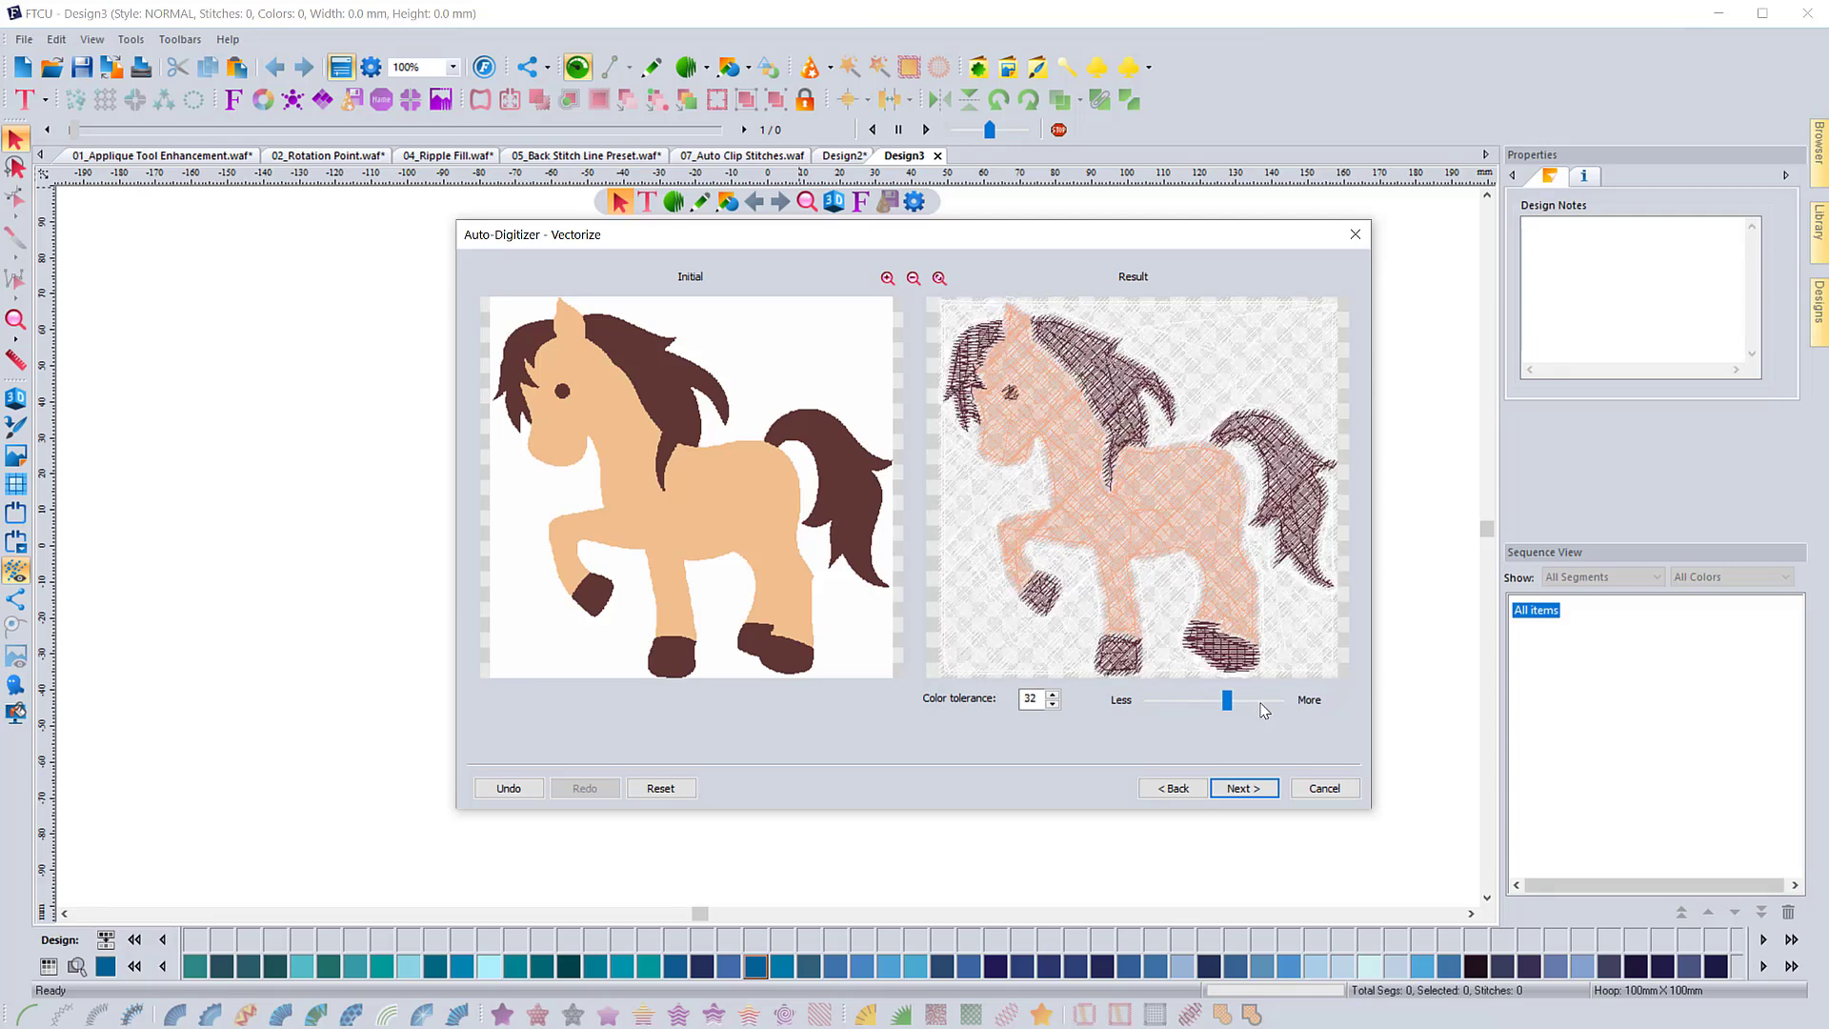
{"action": "left_click", "coordinate": [1263, 710]}
{"action": "left_click_drag", "start_coordinate": [1252, 701], "coordinate": [1181, 703]}
{"action": "left_click_drag", "start_coordinate": [1162, 701], "coordinate": [1163, 701]}
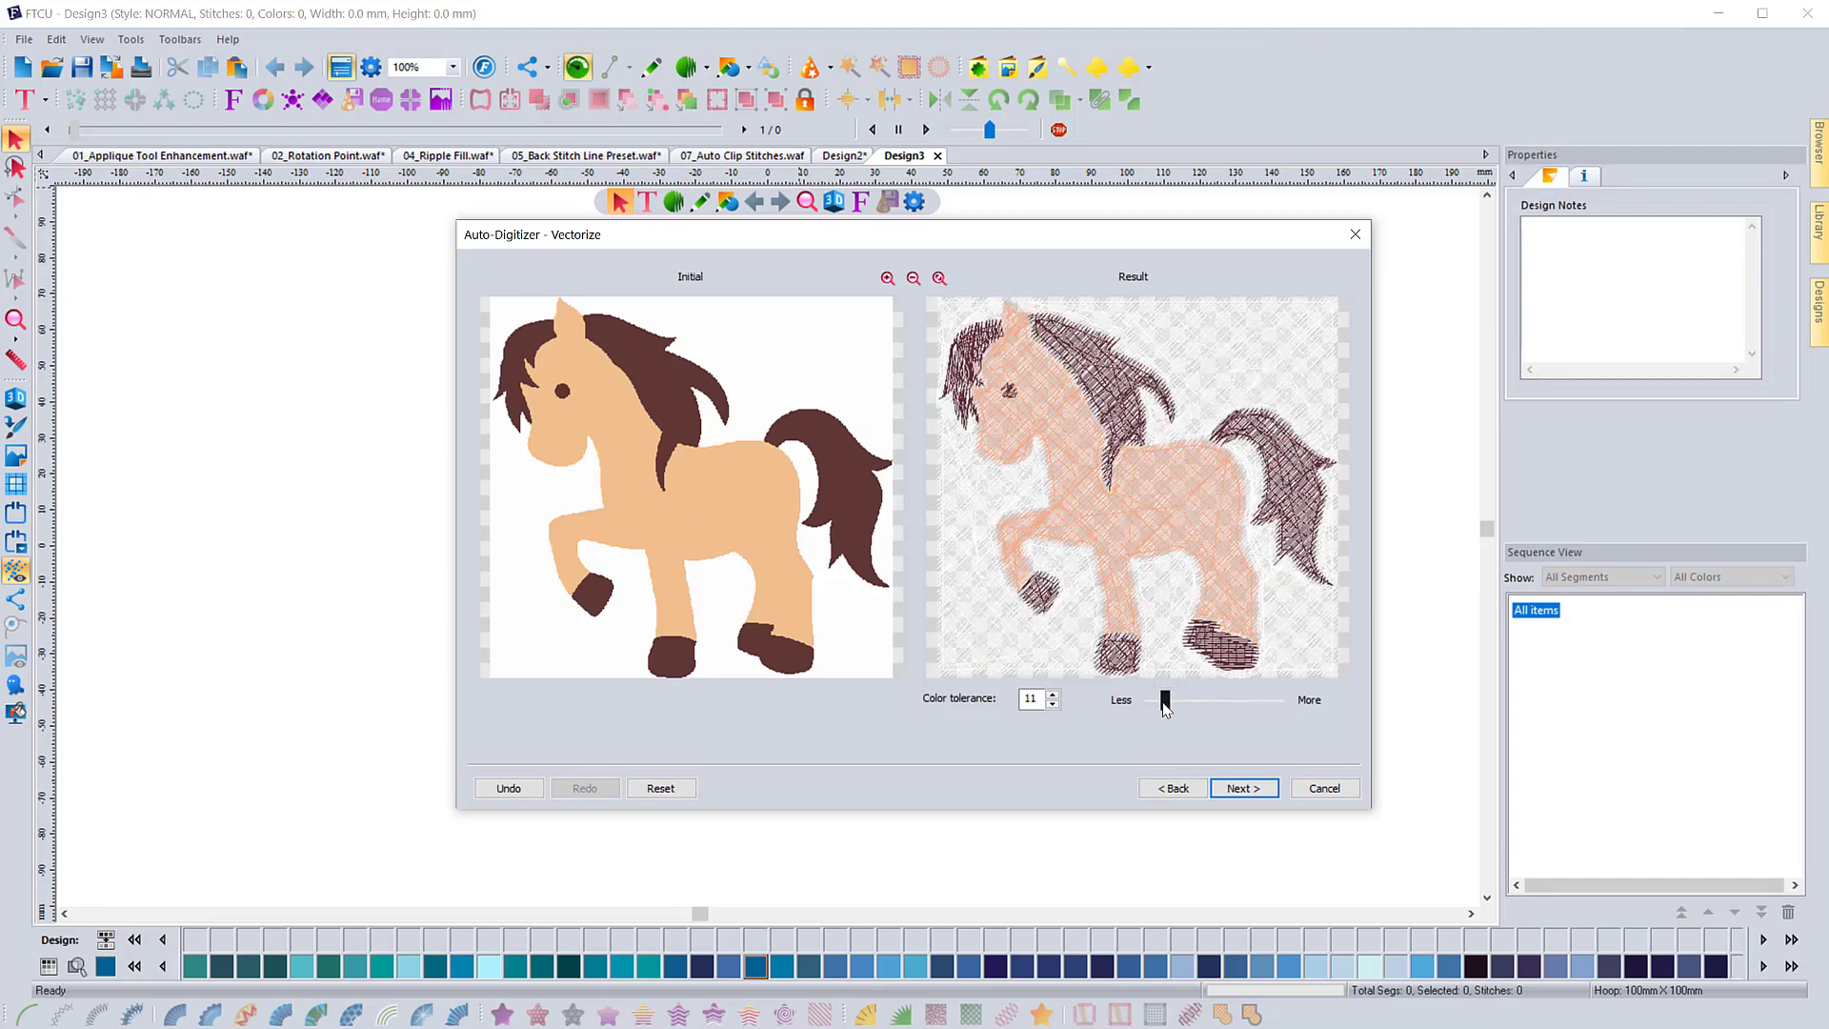
{"action": "left_click", "coordinate": [662, 788]}
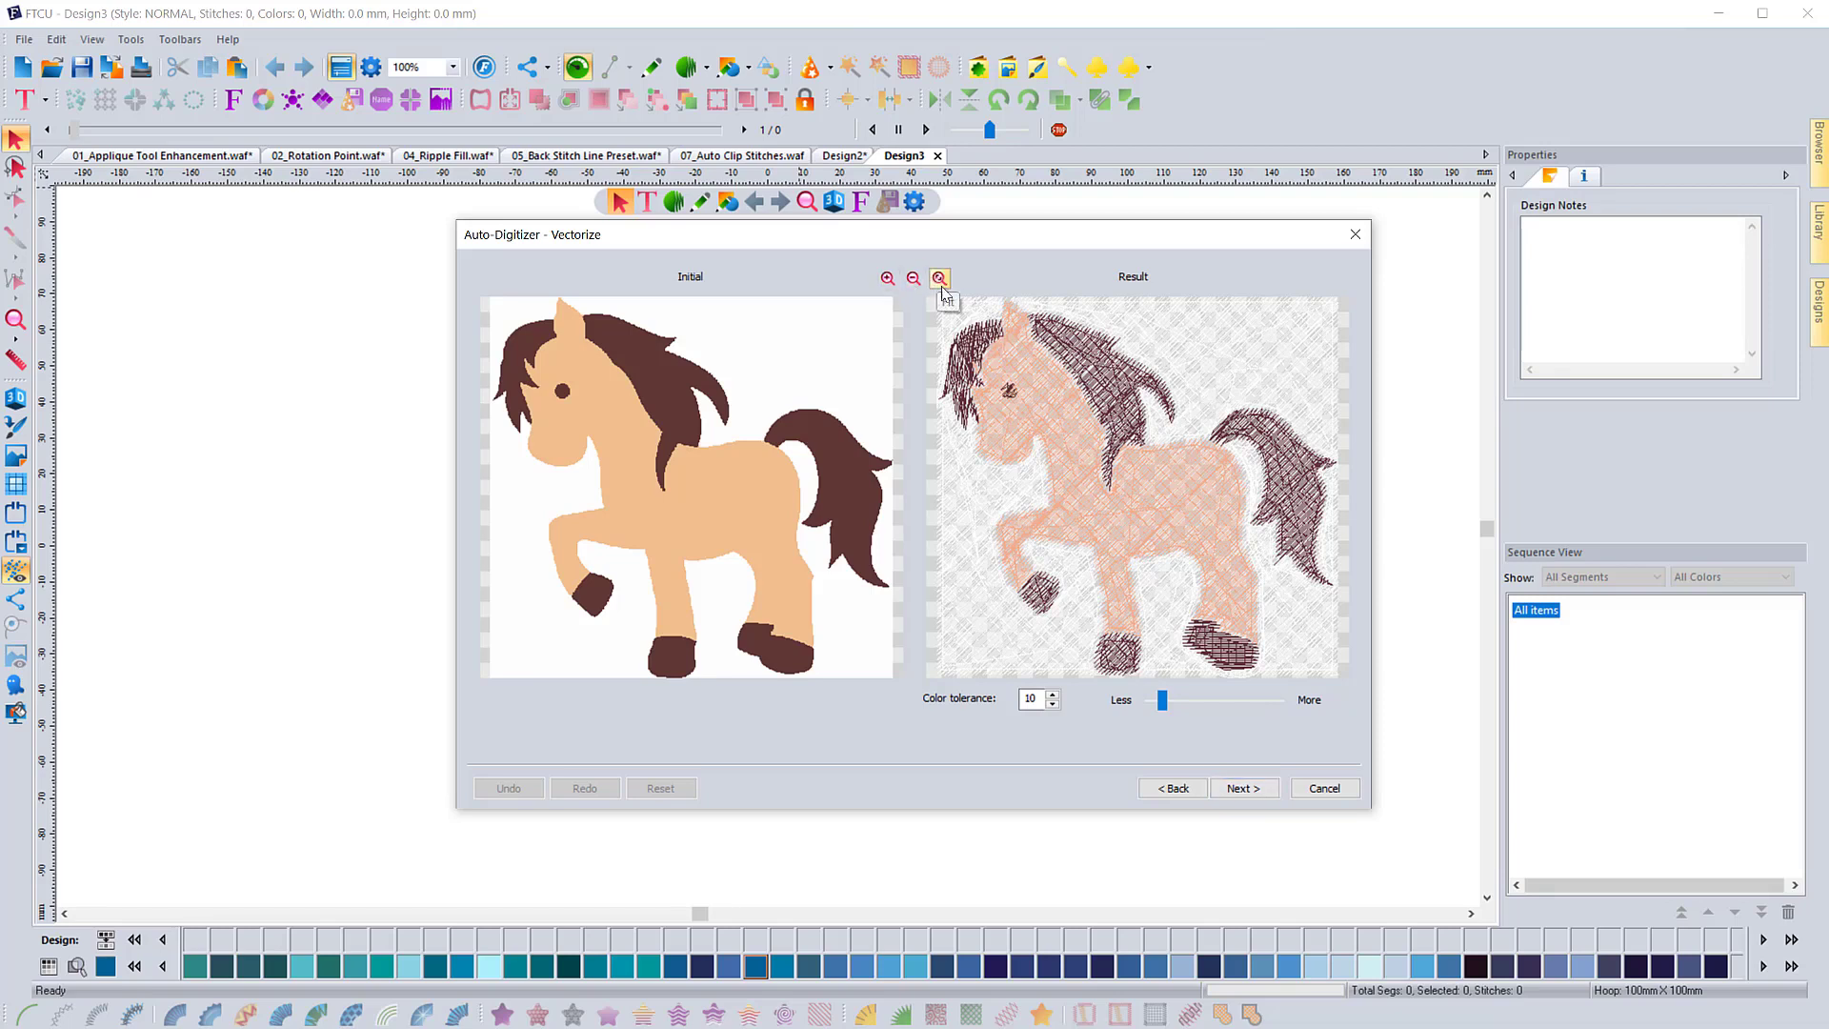
Continue to the Assignments page and check the design's width, height and aspect-ratio lock
{"action": "left_click", "coordinate": [1241, 789]}
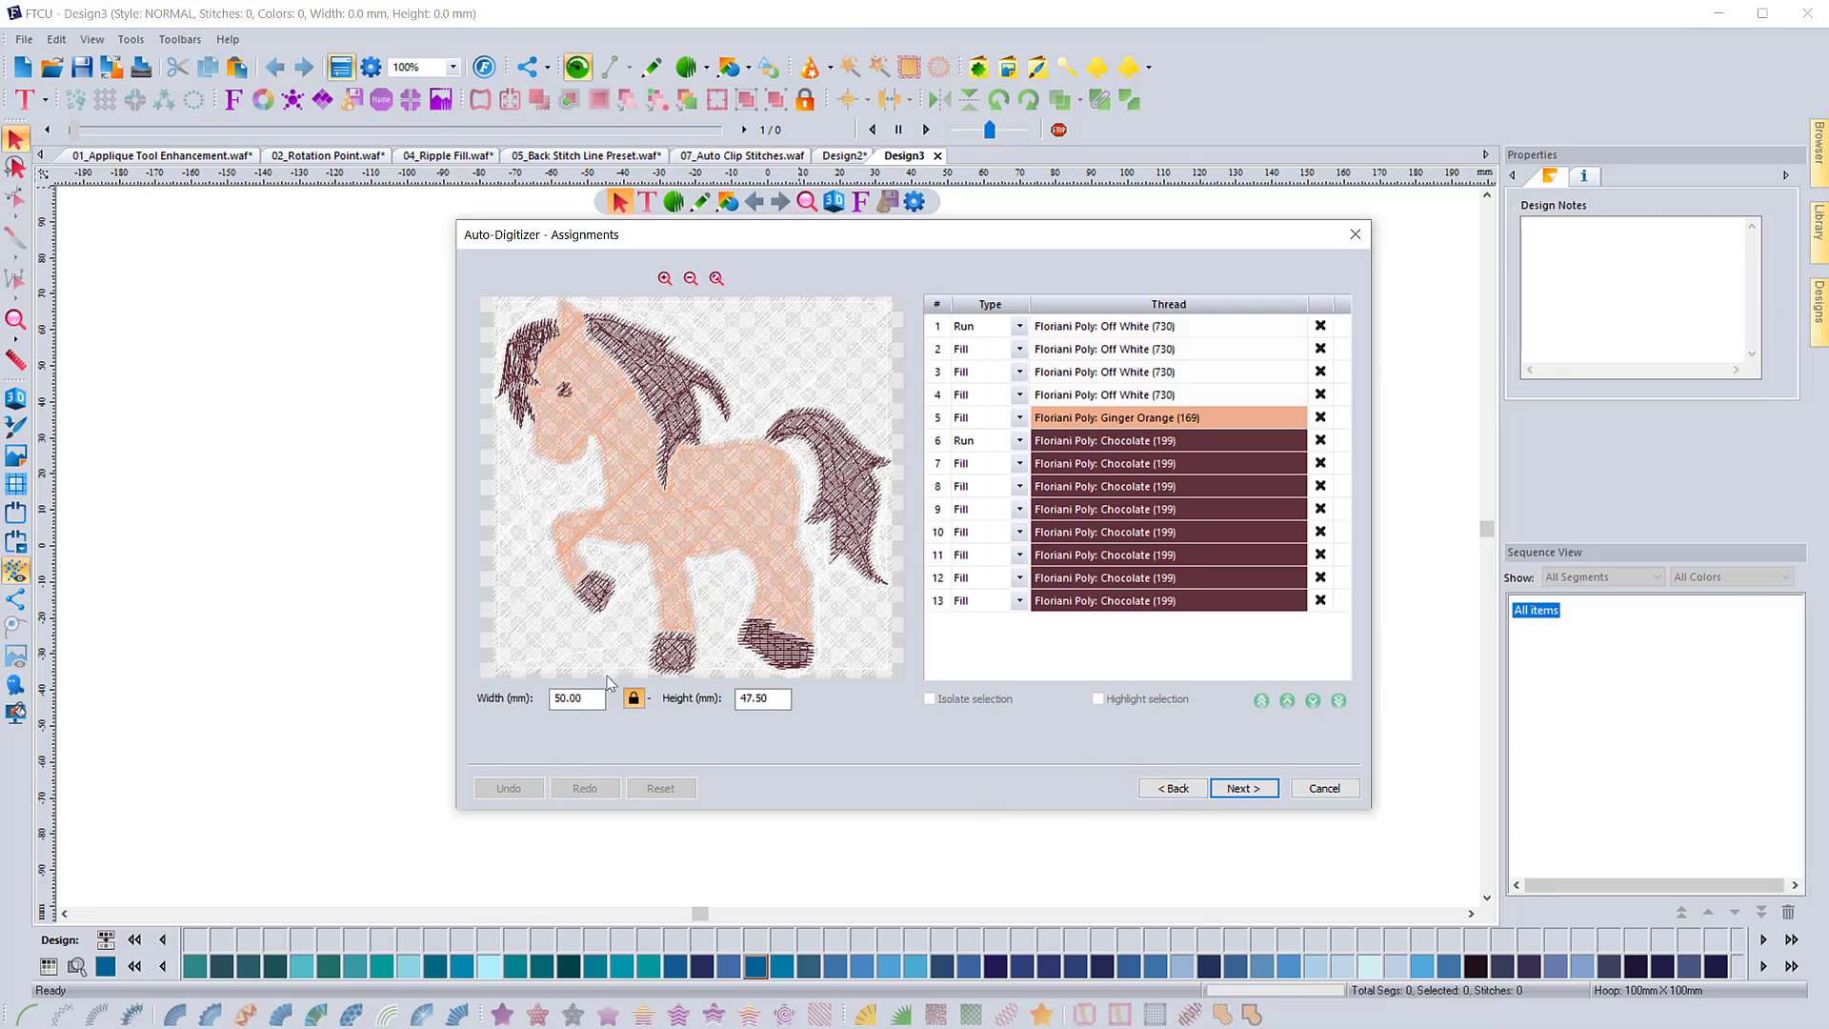
{"action": "left_click", "coordinate": [586, 699]}
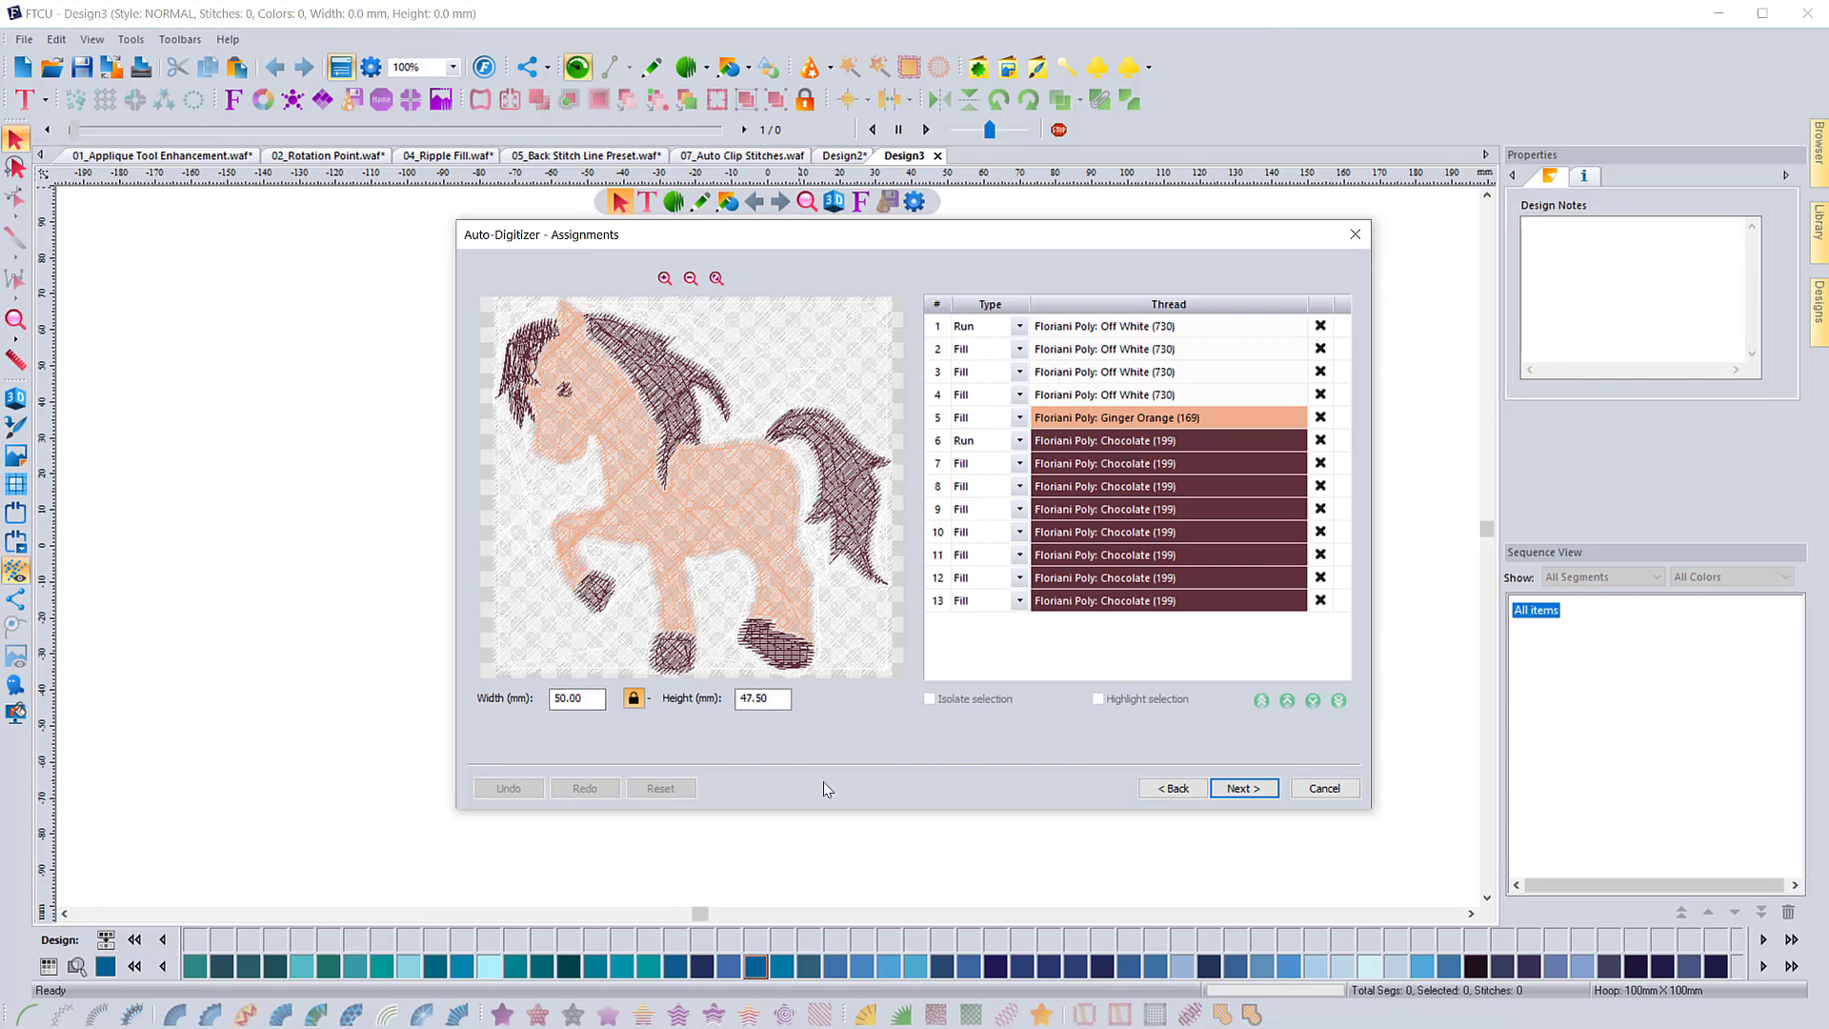
{"action": "left_click", "coordinate": [635, 700]}
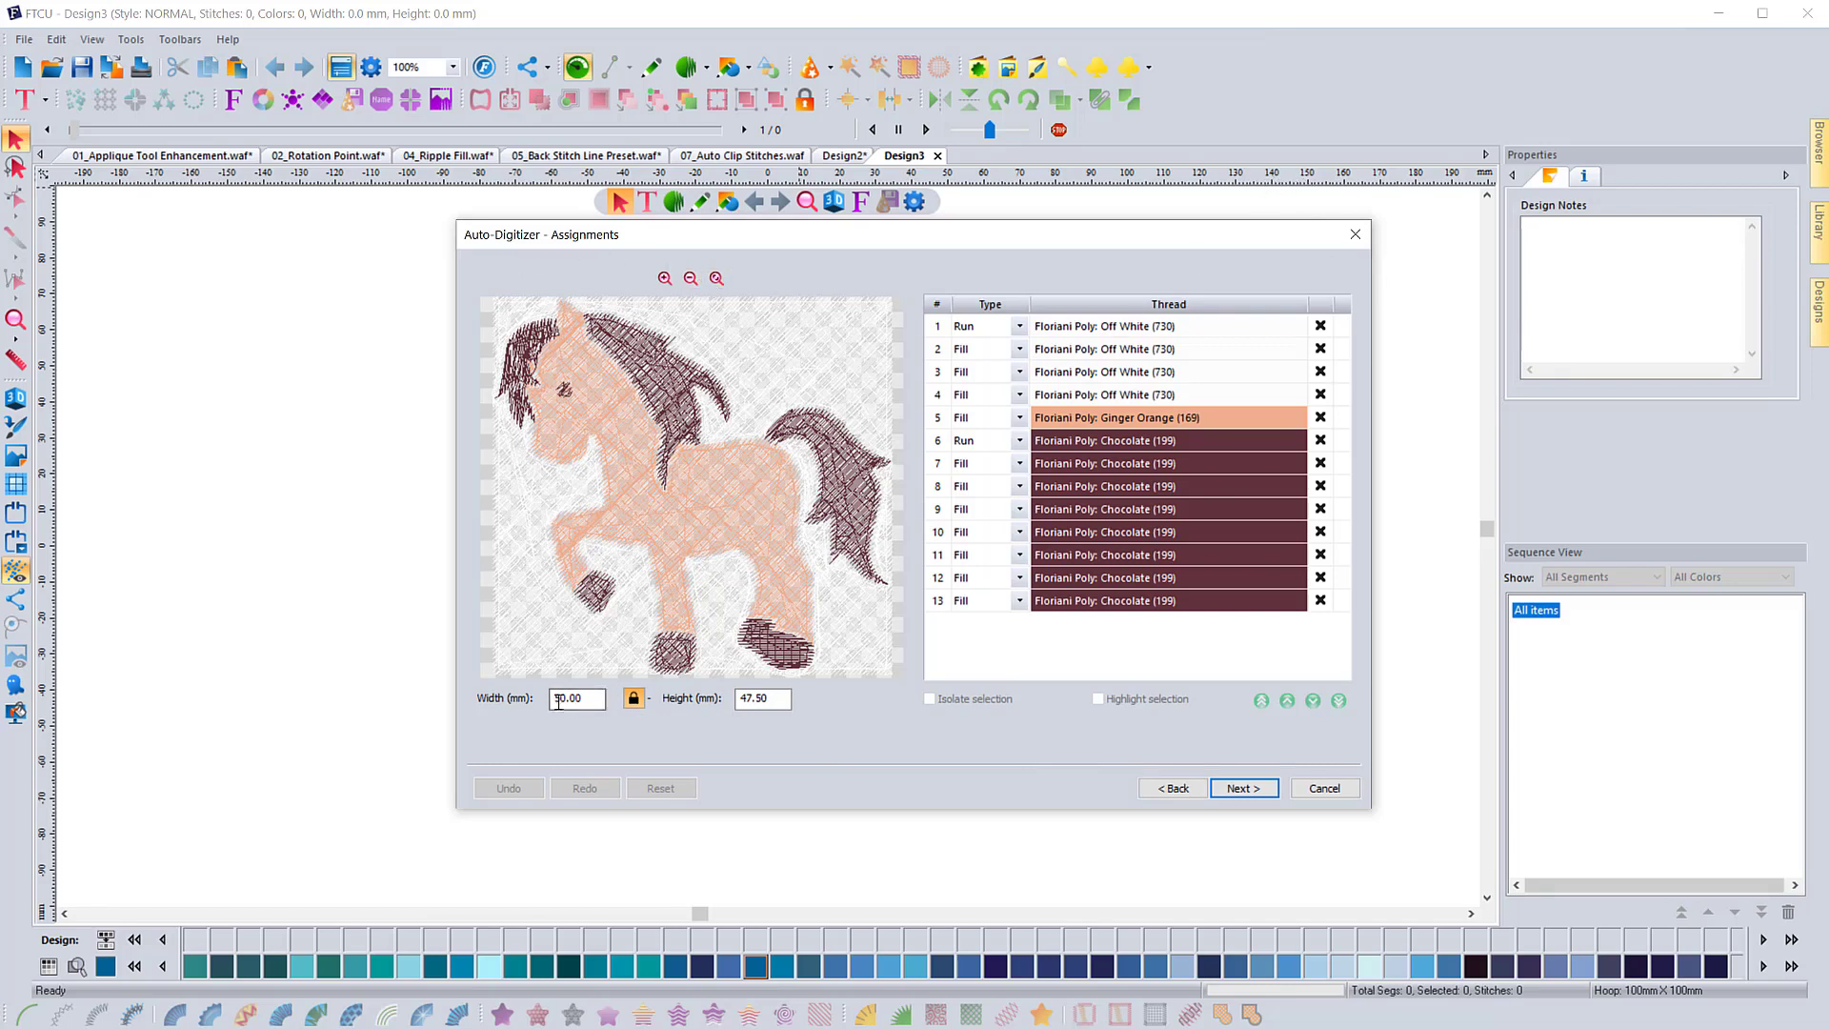
Close the Auto-Digitizer wizard and switch the ruler units to inches
{"action": "left_click", "coordinate": [1355, 234]}
{"action": "right_click", "coordinate": [1232, 181]}
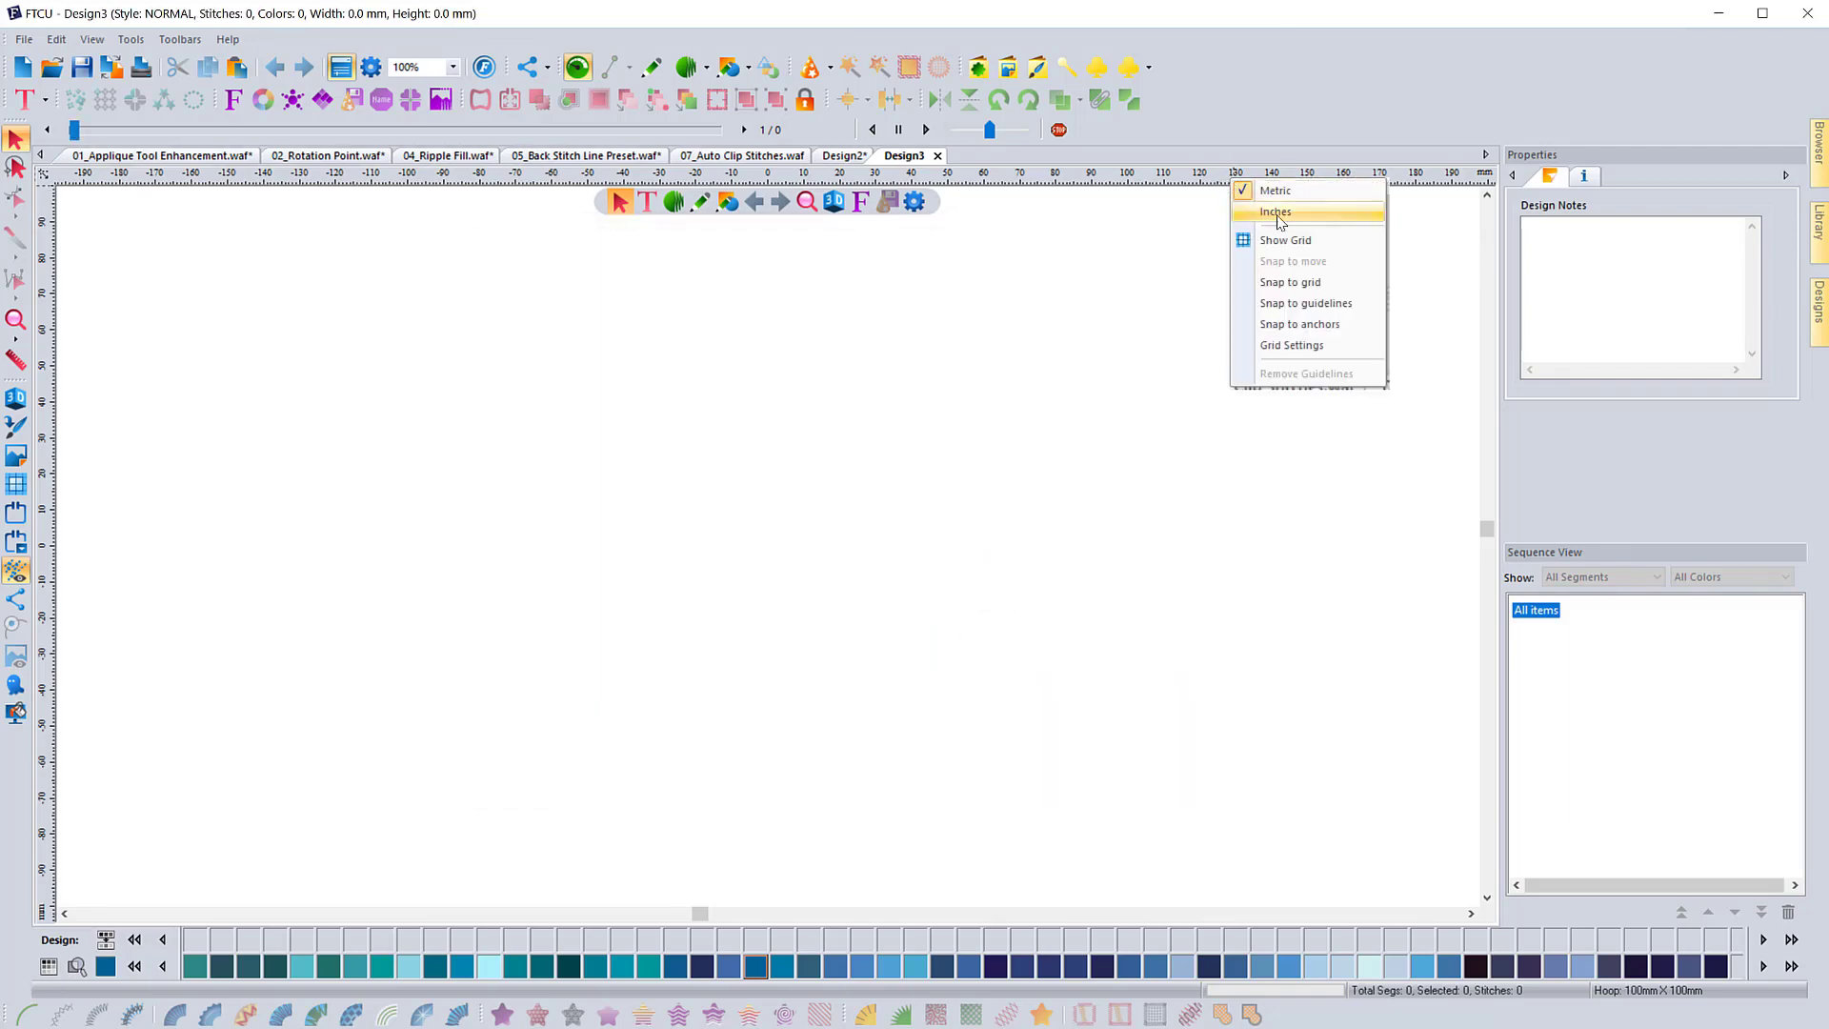
{"action": "left_click", "coordinate": [1277, 215]}
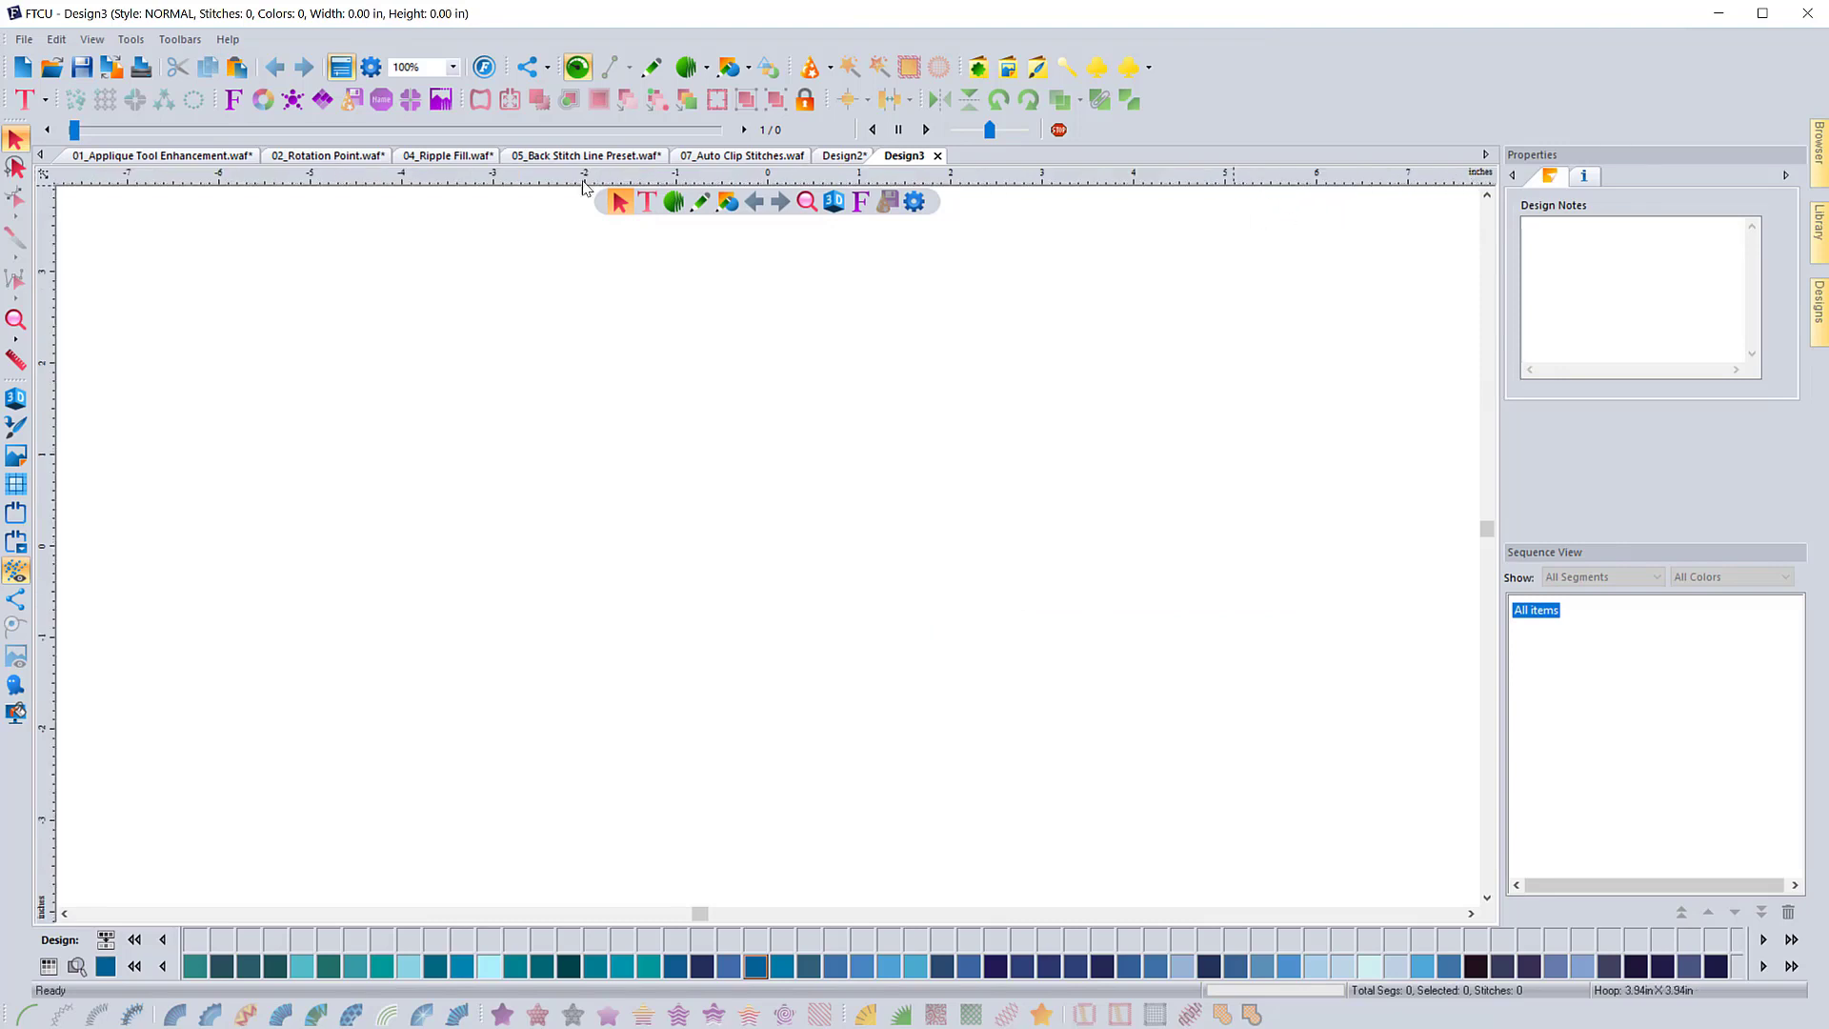
Restart the Auto-Digitizer wizard with the horse image FBD010.jpg
{"action": "left_click", "coordinate": [830, 68]}
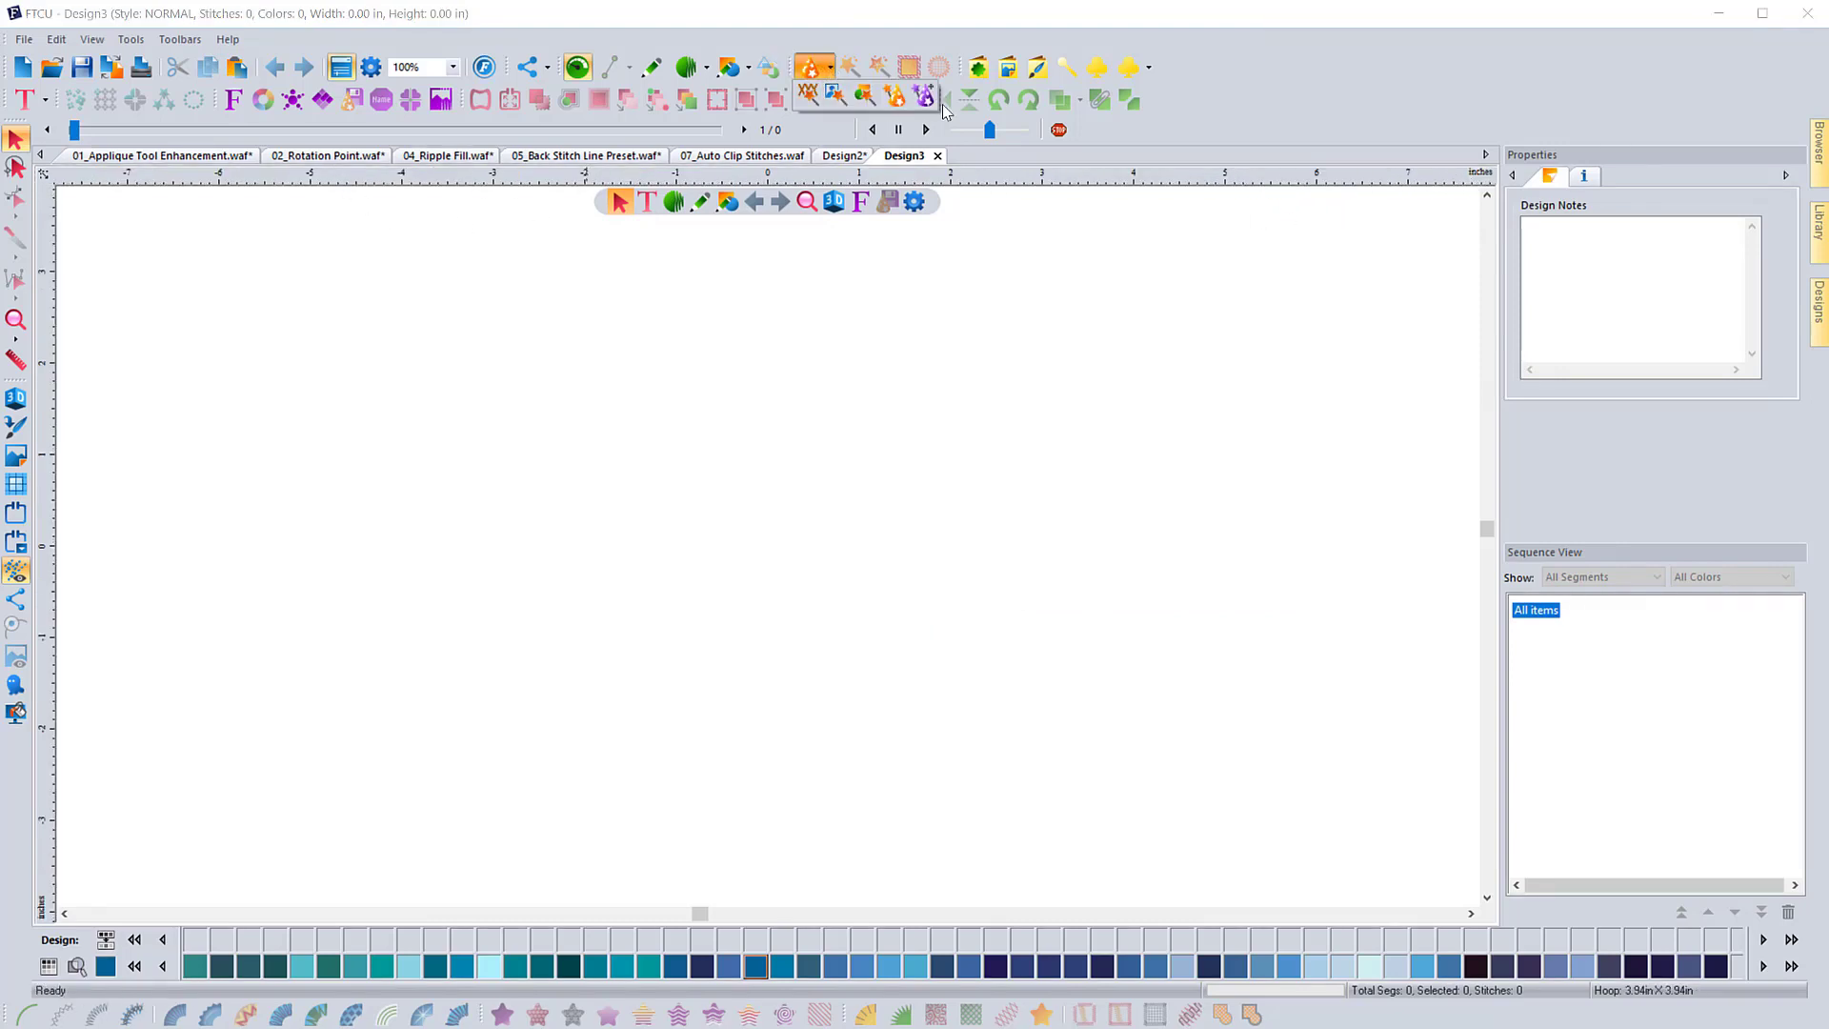
{"action": "left_click", "coordinate": [925, 103]}
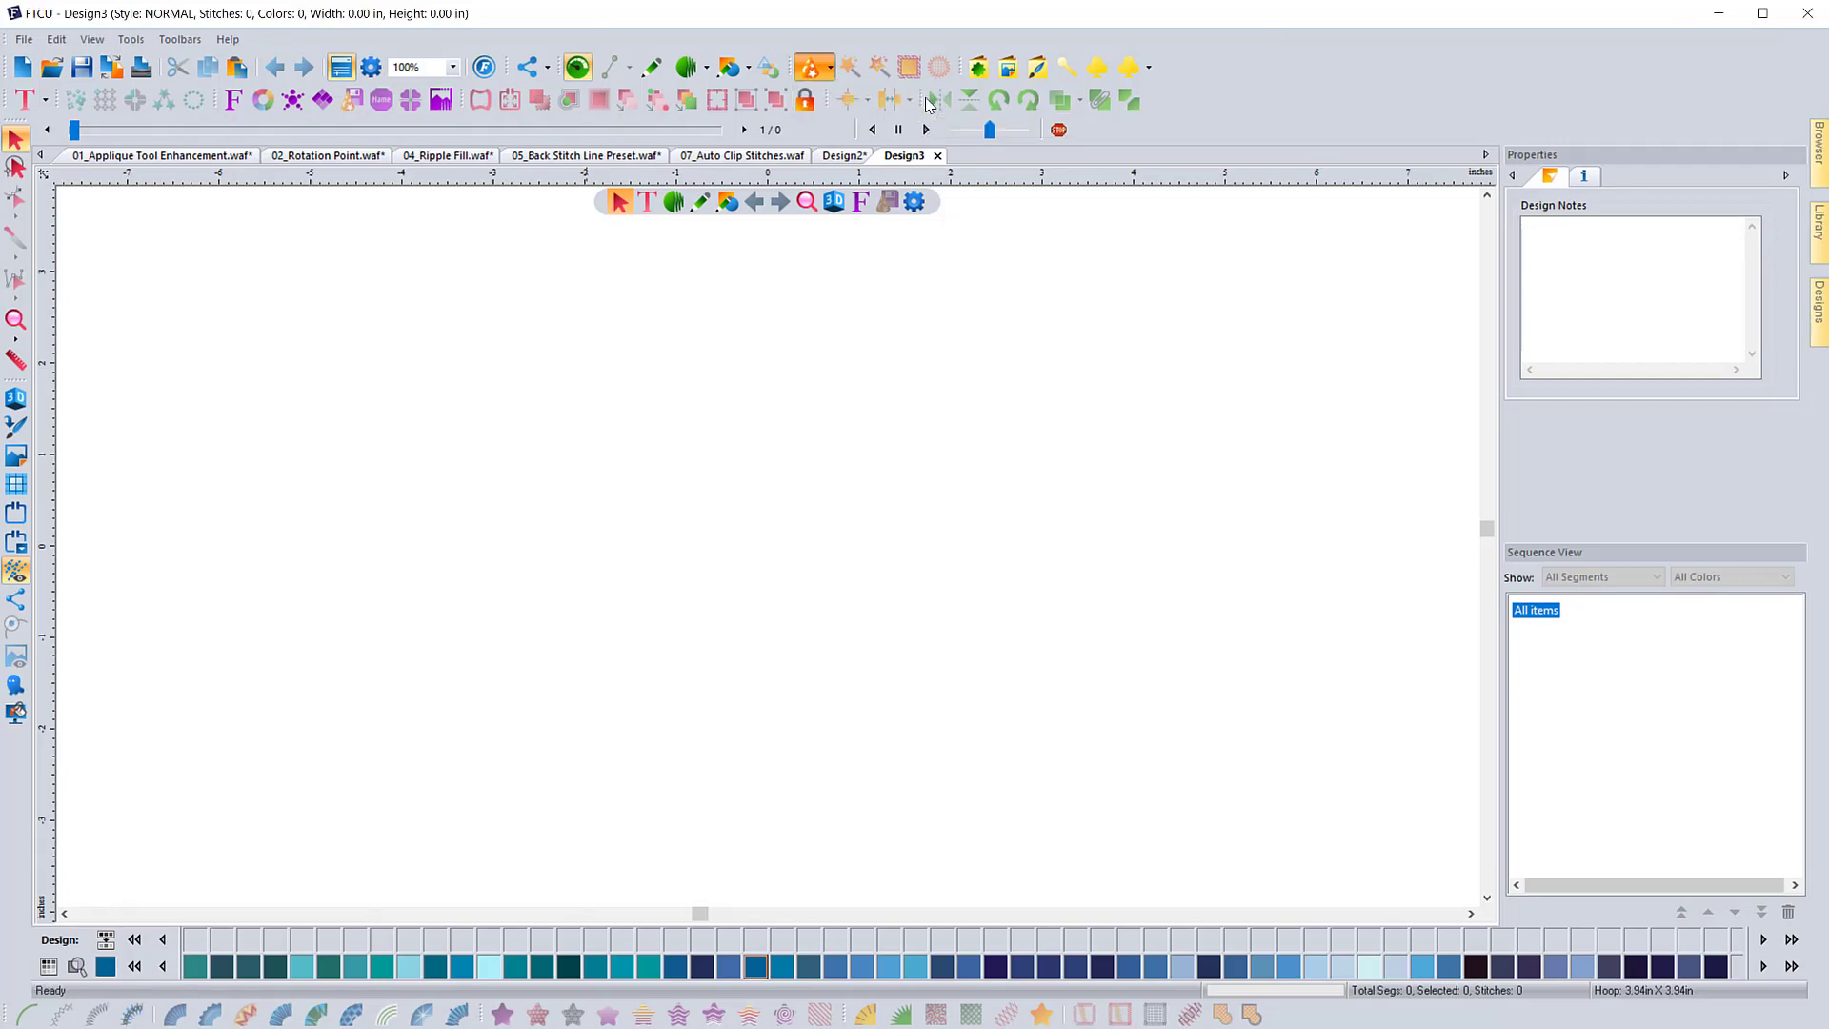
{"action": "left_click", "coordinate": [665, 408]}
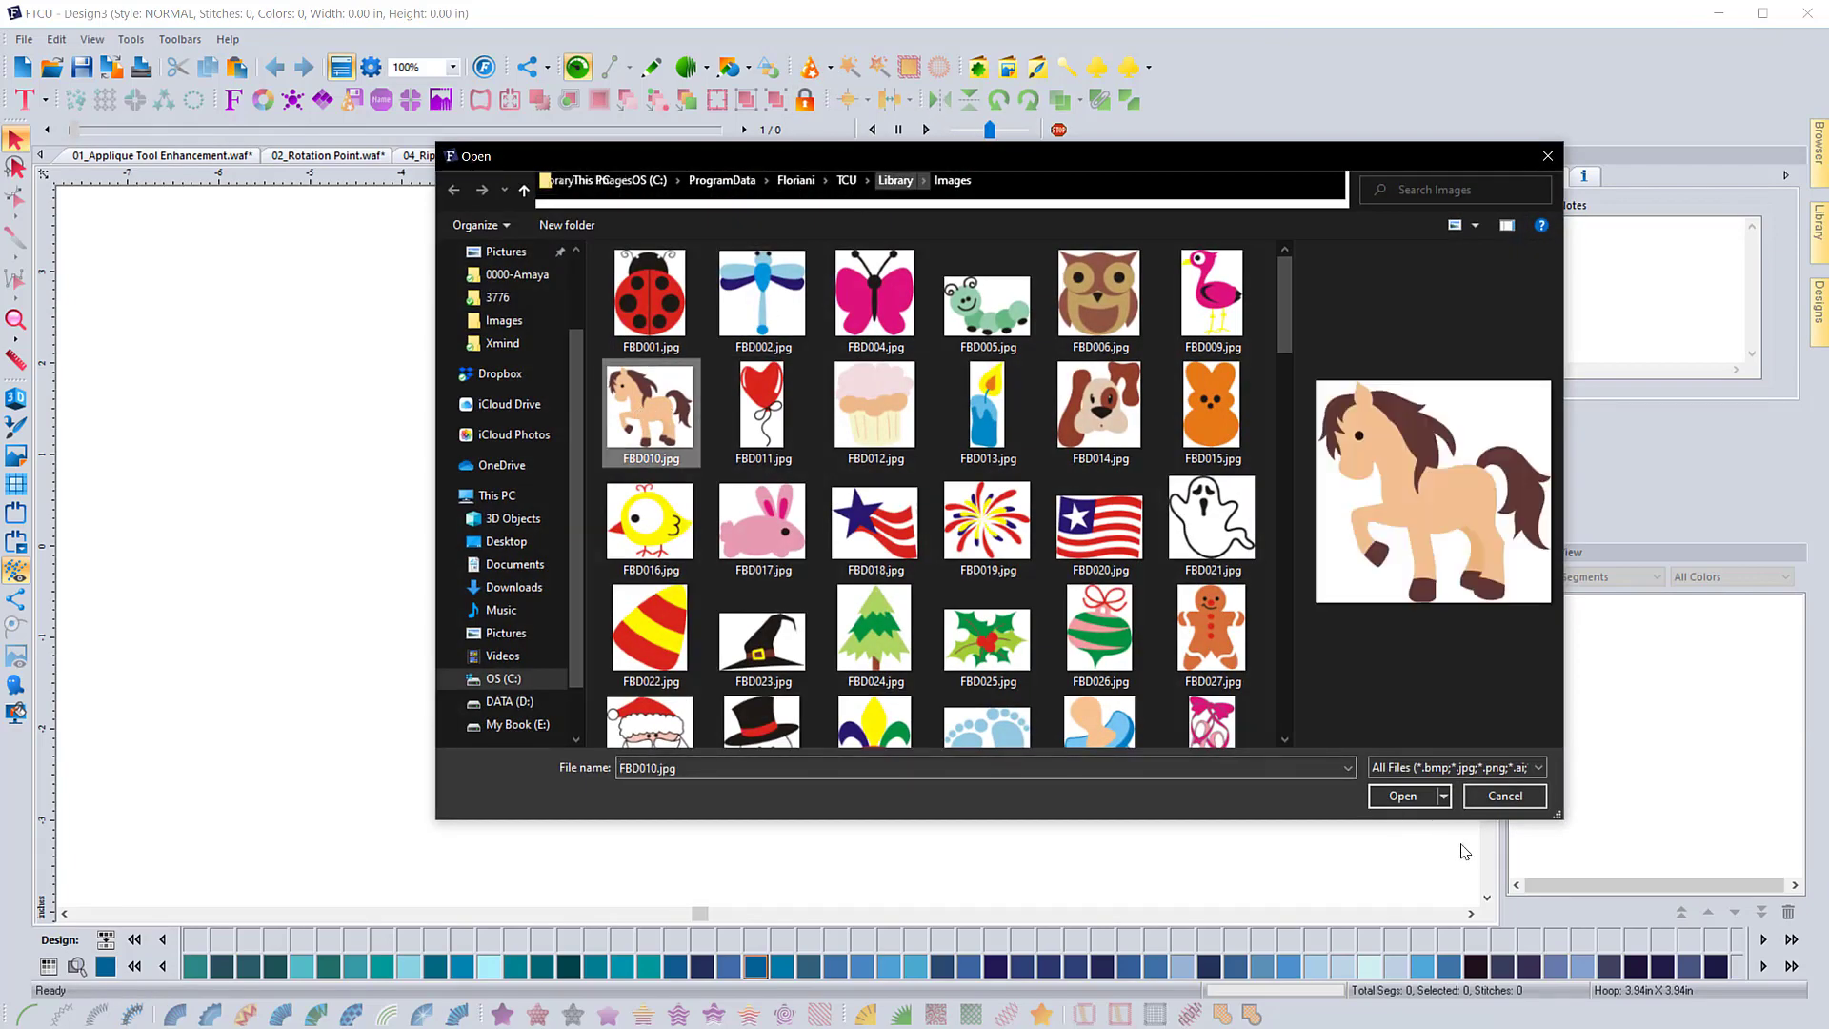
{"action": "left_click", "coordinate": [1402, 795]}
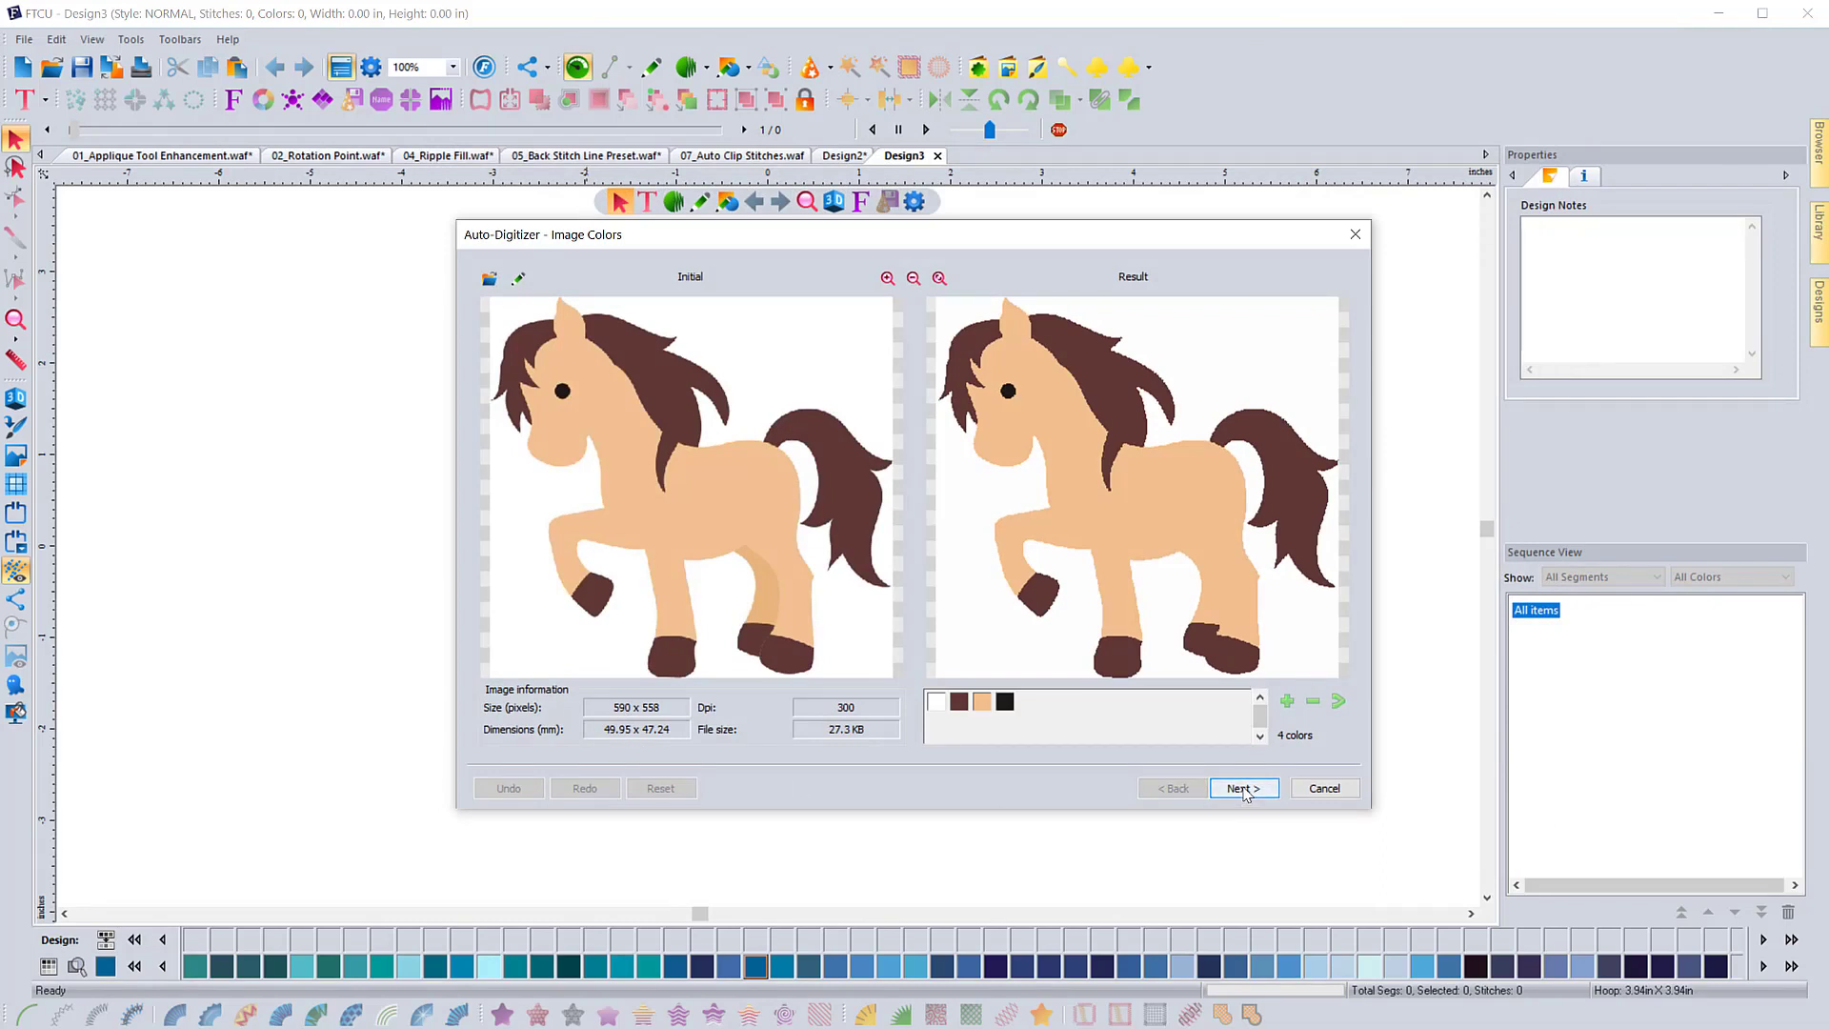
Merge the black image color into dark brown and proceed to the Assignments page with the default color tolerance
{"action": "left_click", "coordinate": [960, 705]}
{"action": "left_click", "coordinate": [1005, 703]}
{"action": "left_click", "coordinate": [1338, 701]}
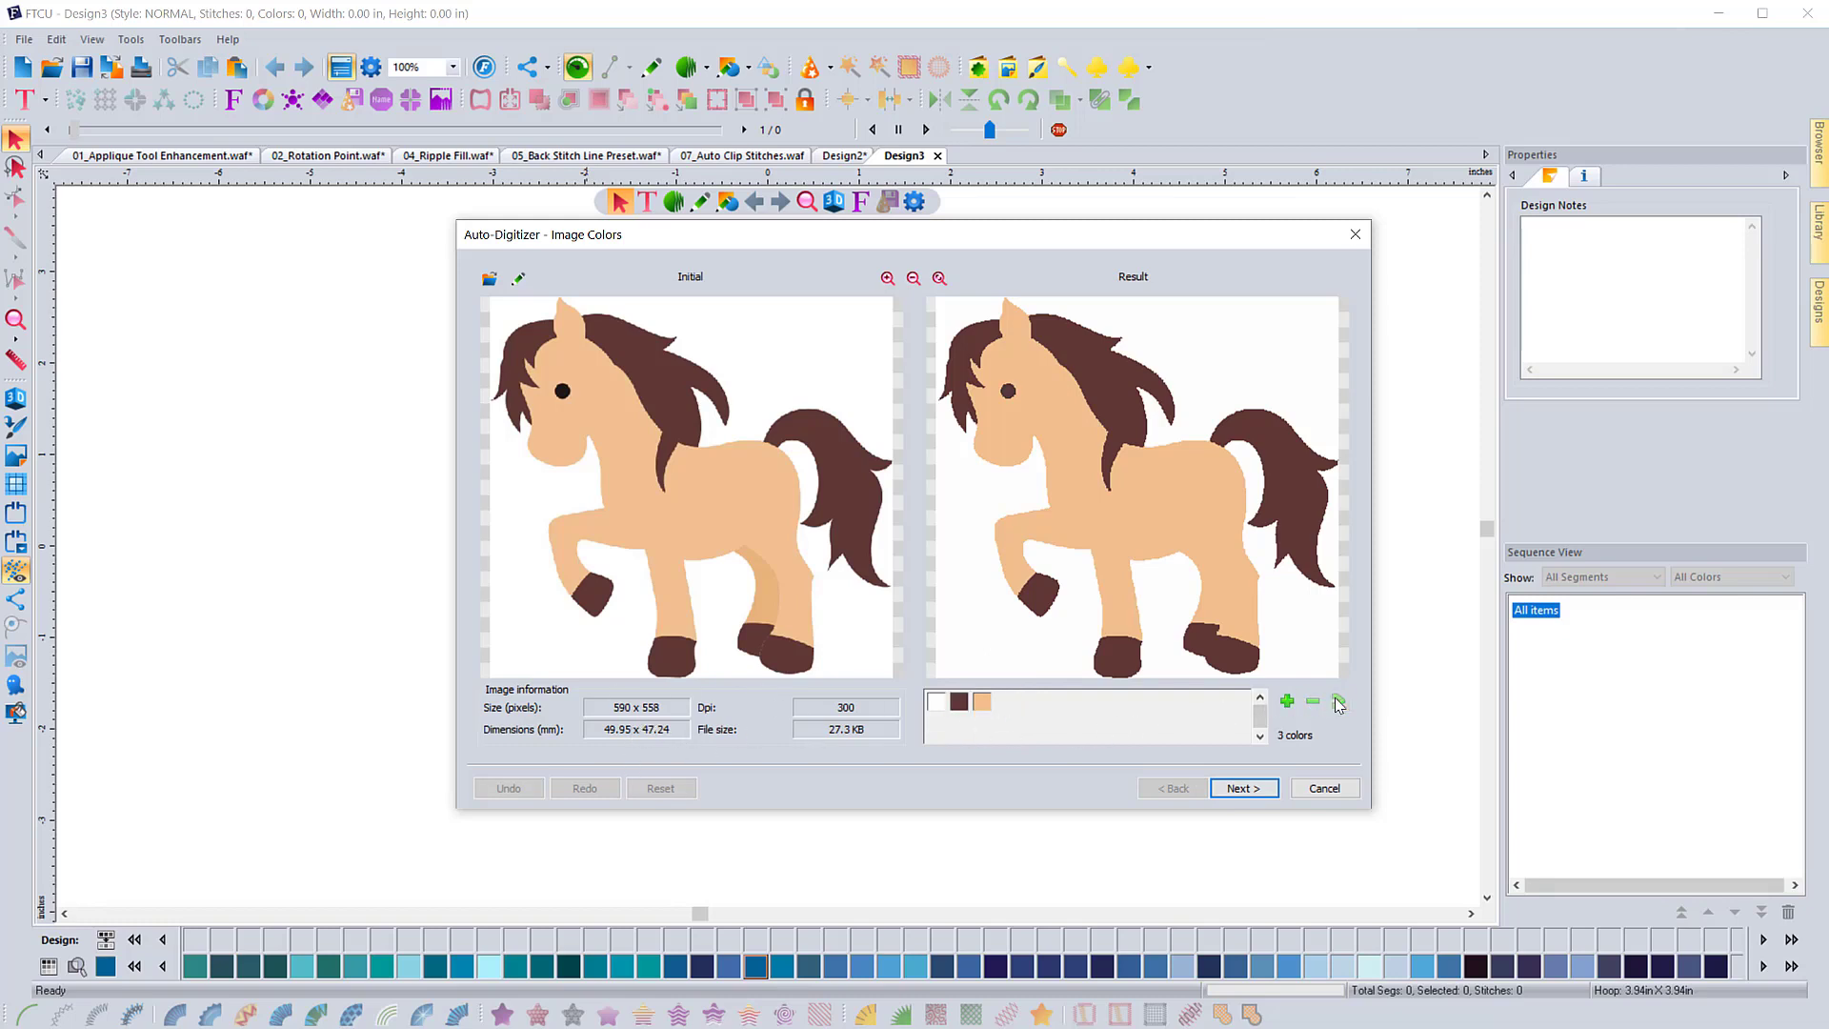
{"action": "left_click", "coordinate": [1243, 787]}
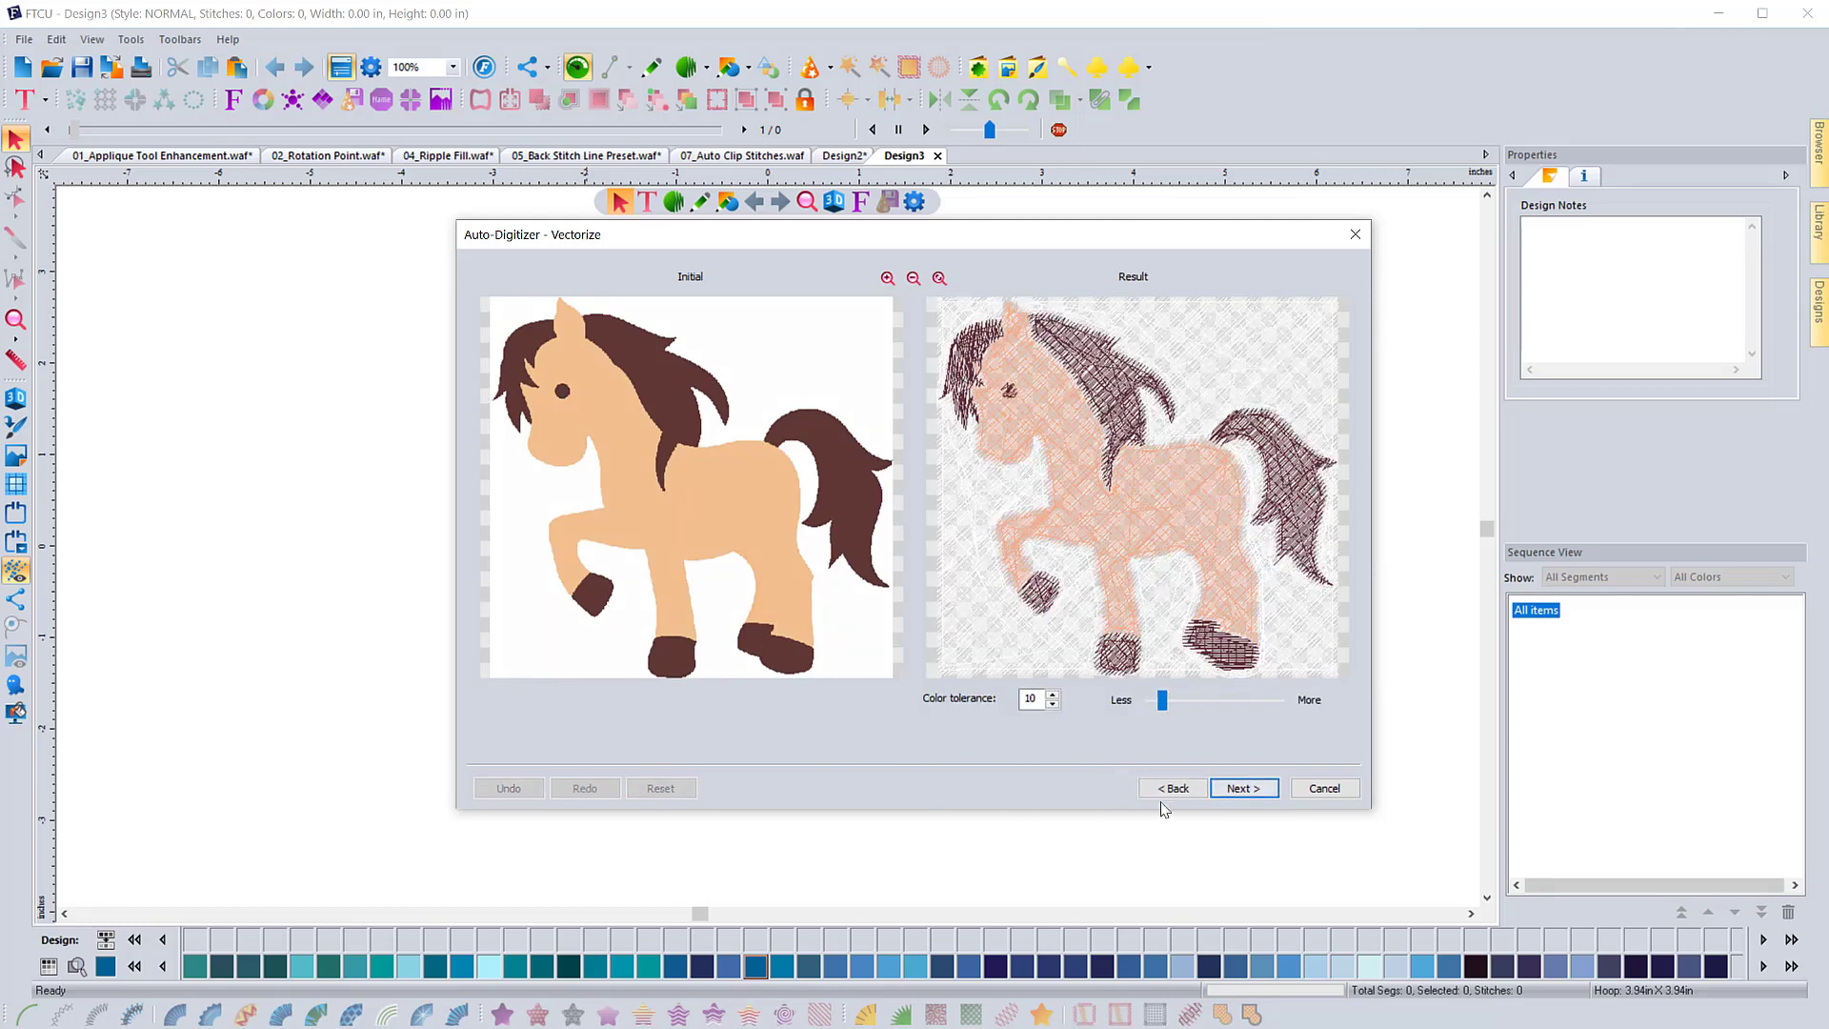
{"action": "left_click", "coordinate": [1244, 788]}
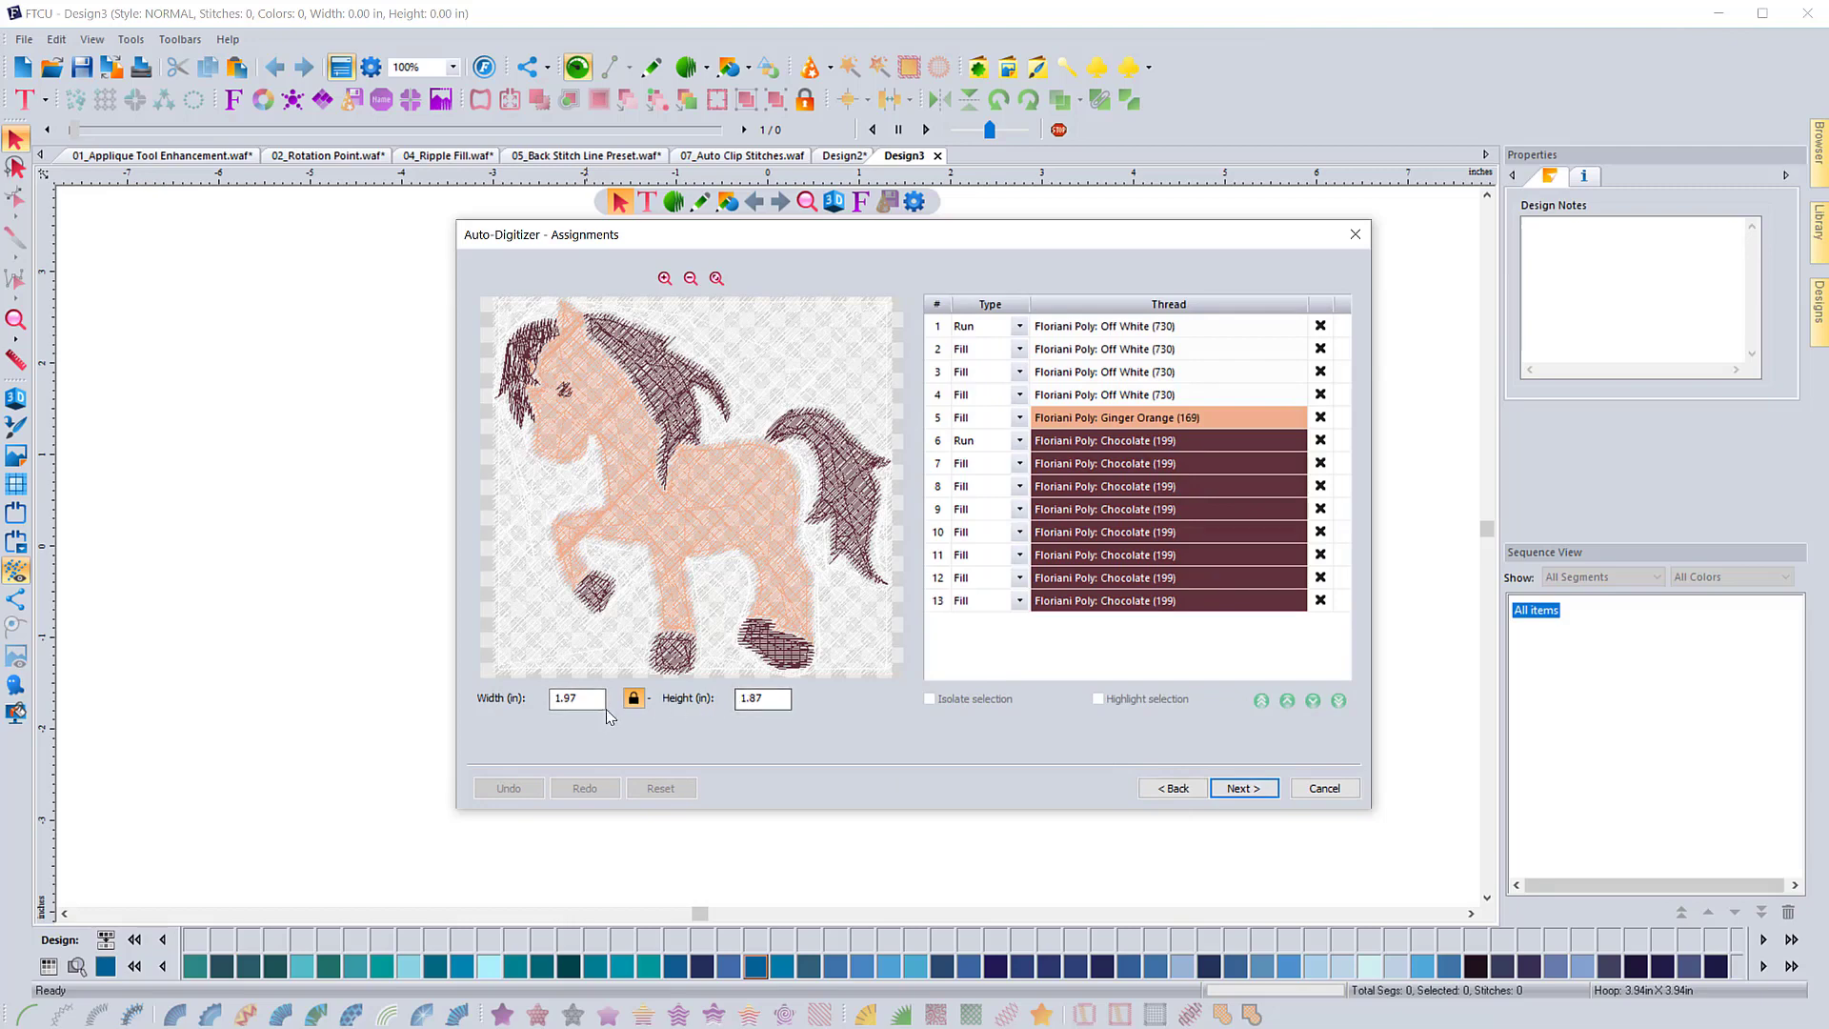
Set the design width to 4 inches with the aspect ratio locked
{"action": "double_click", "coordinate": [576, 700]}
{"action": "type", "text": "4"}
{"action": "key", "text": "Tab"}
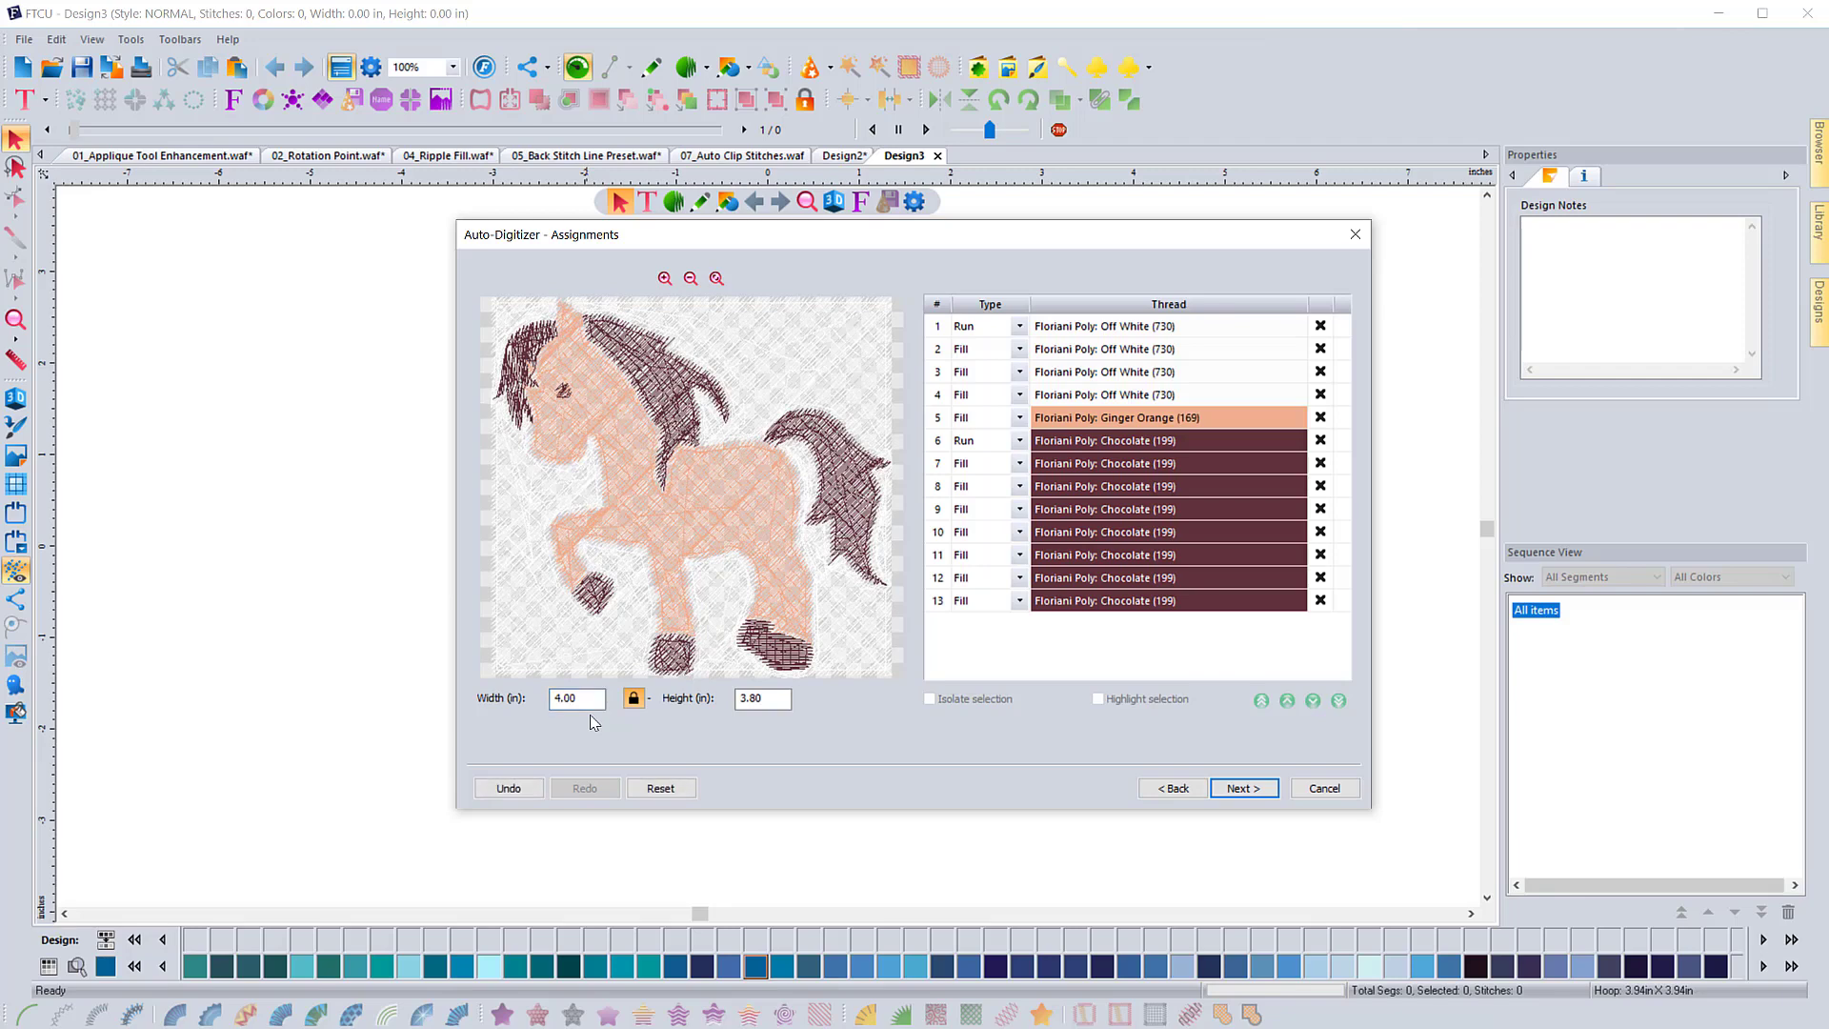
{"action": "left_click", "coordinate": [747, 697]}
{"action": "left_click", "coordinate": [634, 701]}
Change the stitch type of object 1, the first Off White item, to Steil
{"action": "left_click", "coordinate": [1231, 330]}
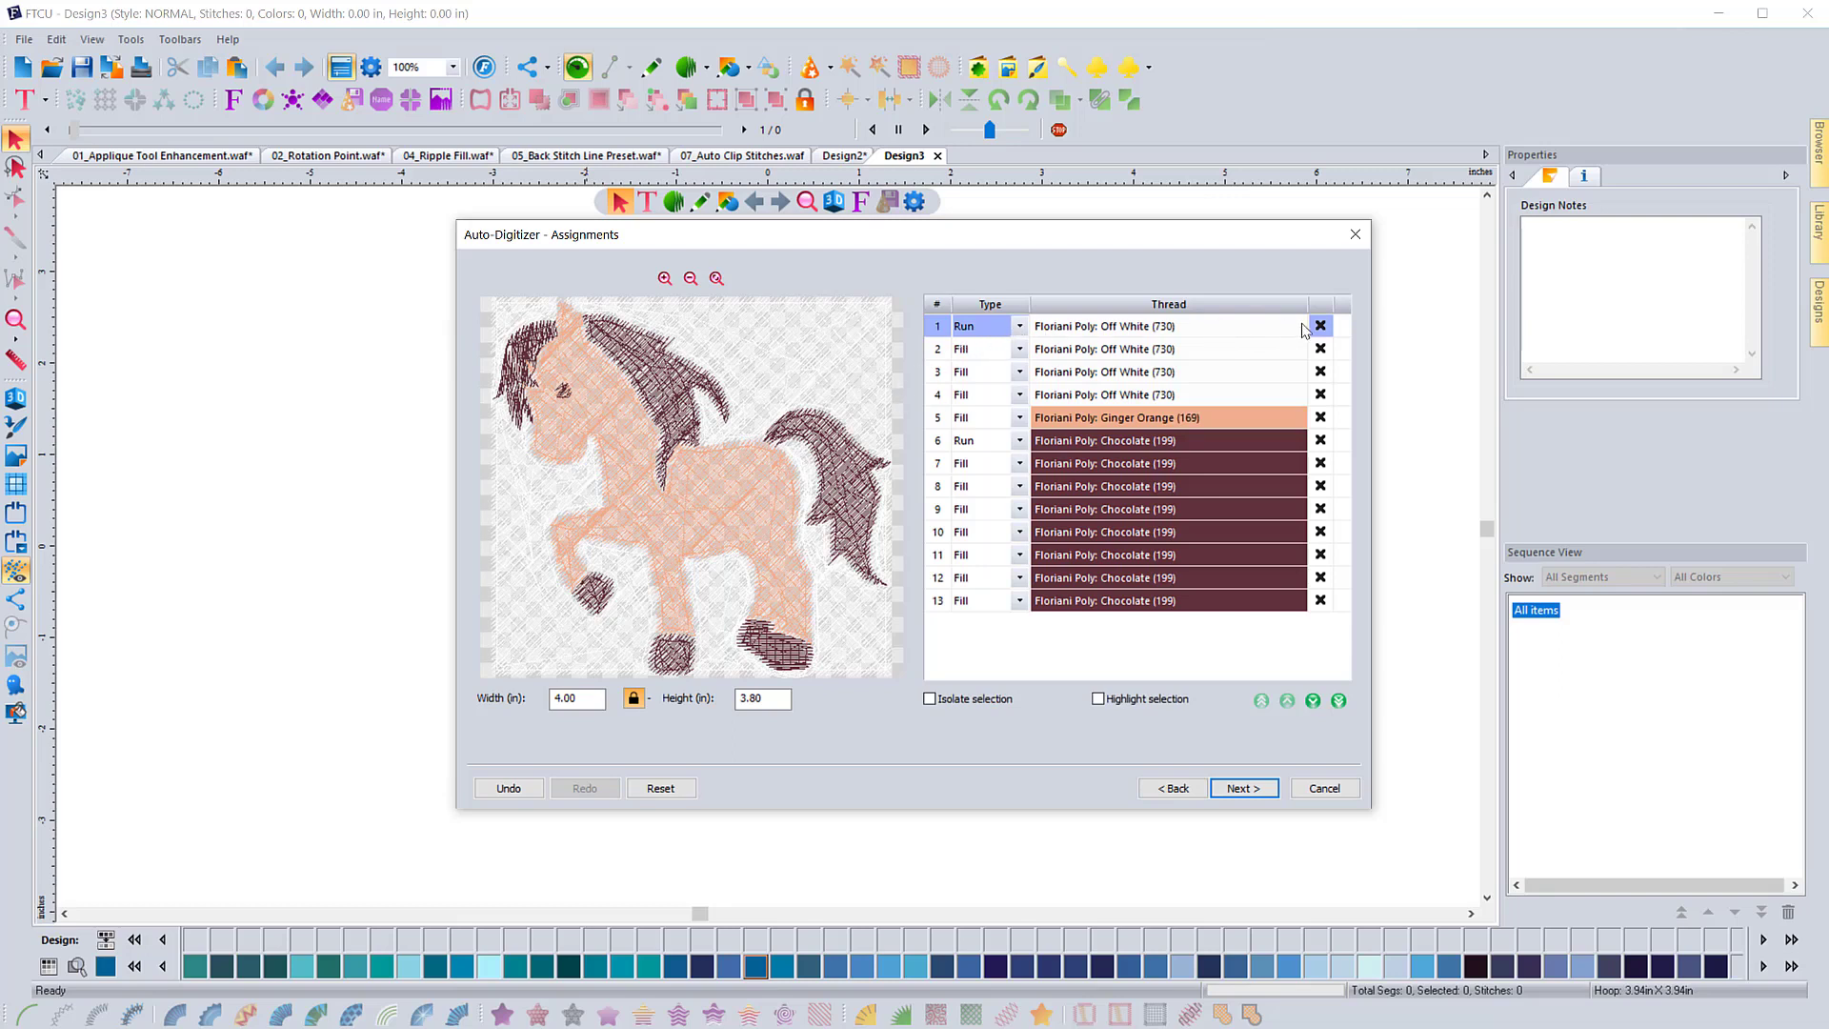
{"action": "left_click", "coordinate": [1021, 326]}
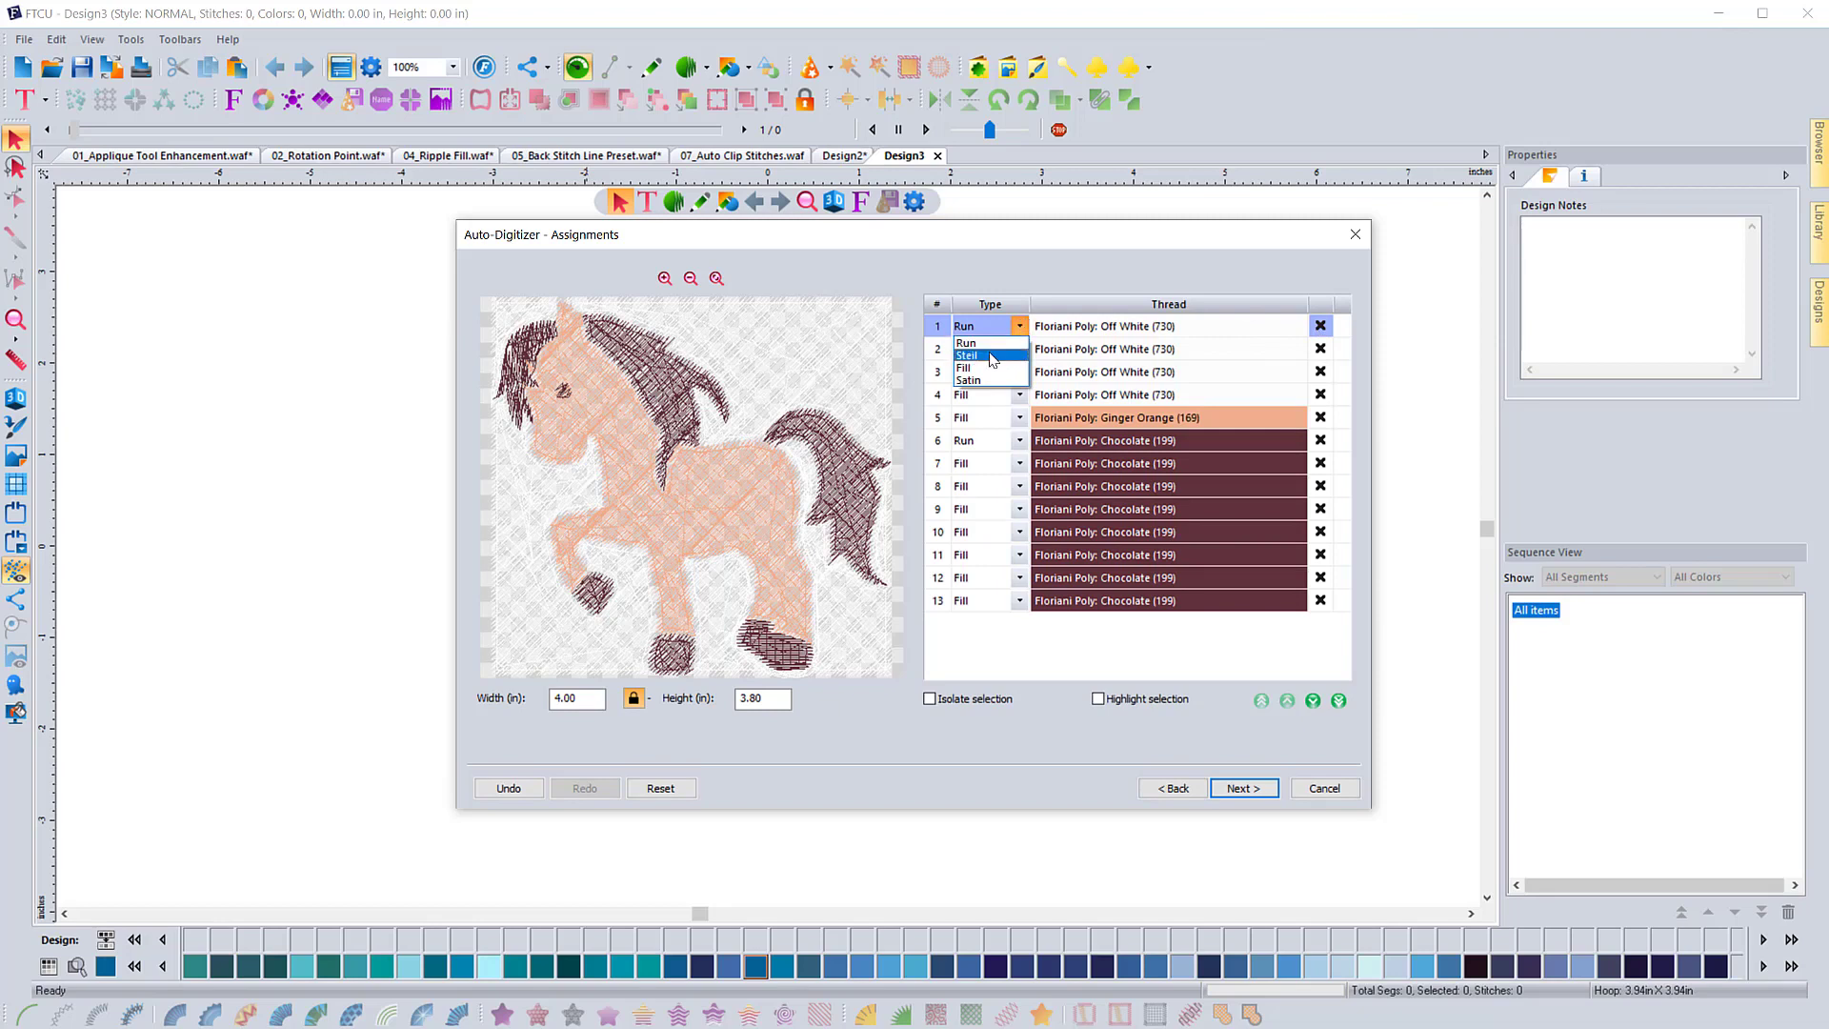
{"action": "left_click", "coordinate": [992, 355]}
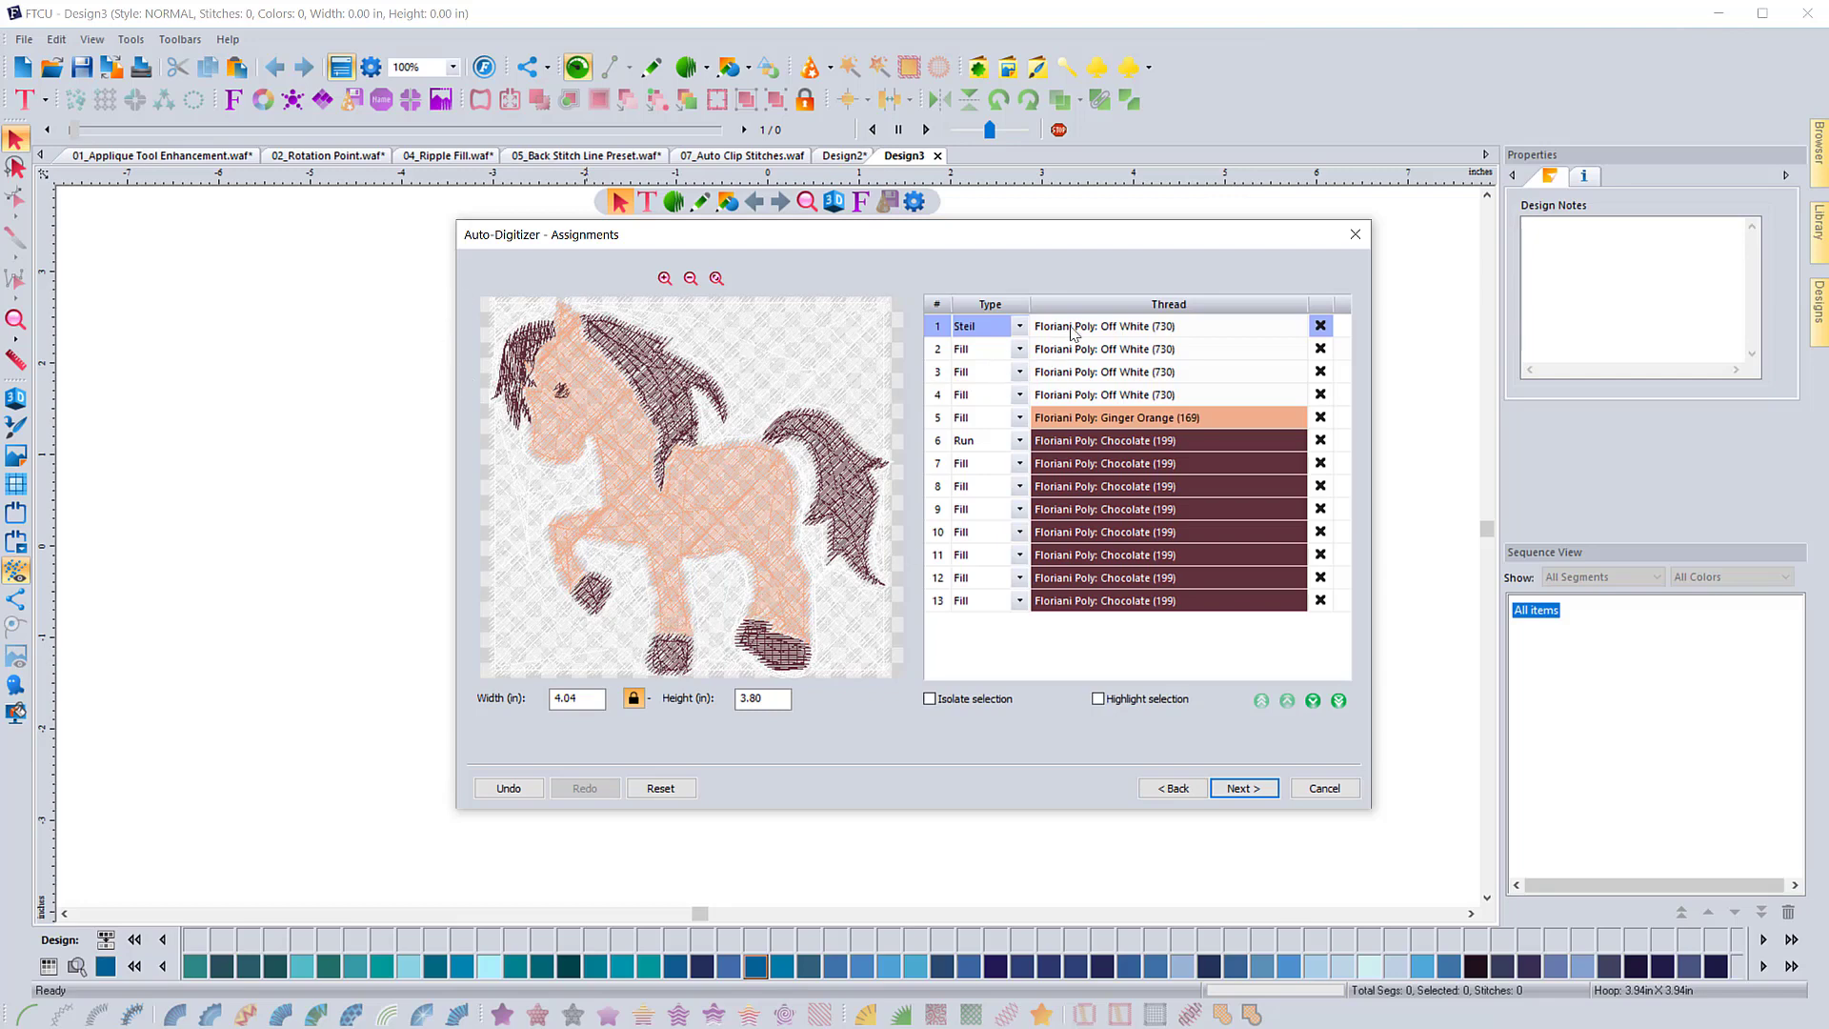
Try isolating object 1 in the preview, enable selection highlighting, and remove that Off White object
{"action": "left_click", "coordinate": [933, 700]}
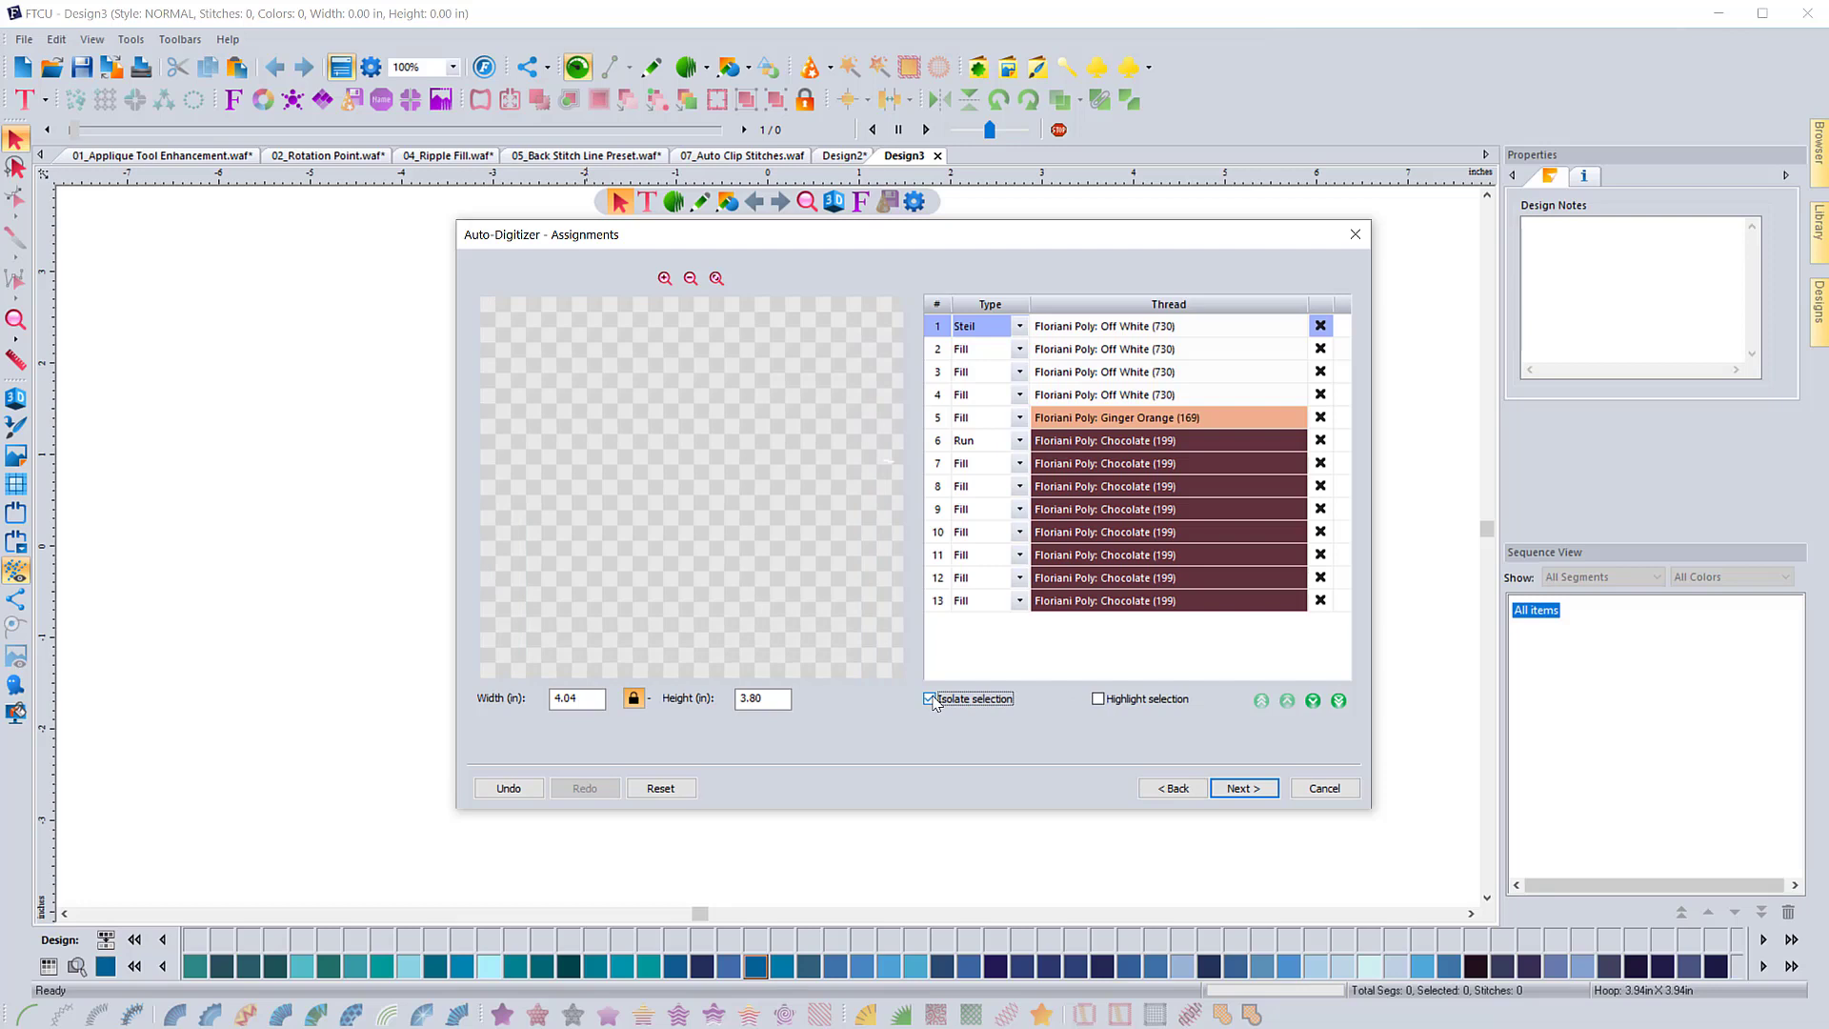
{"action": "left_click", "coordinate": [932, 699]}
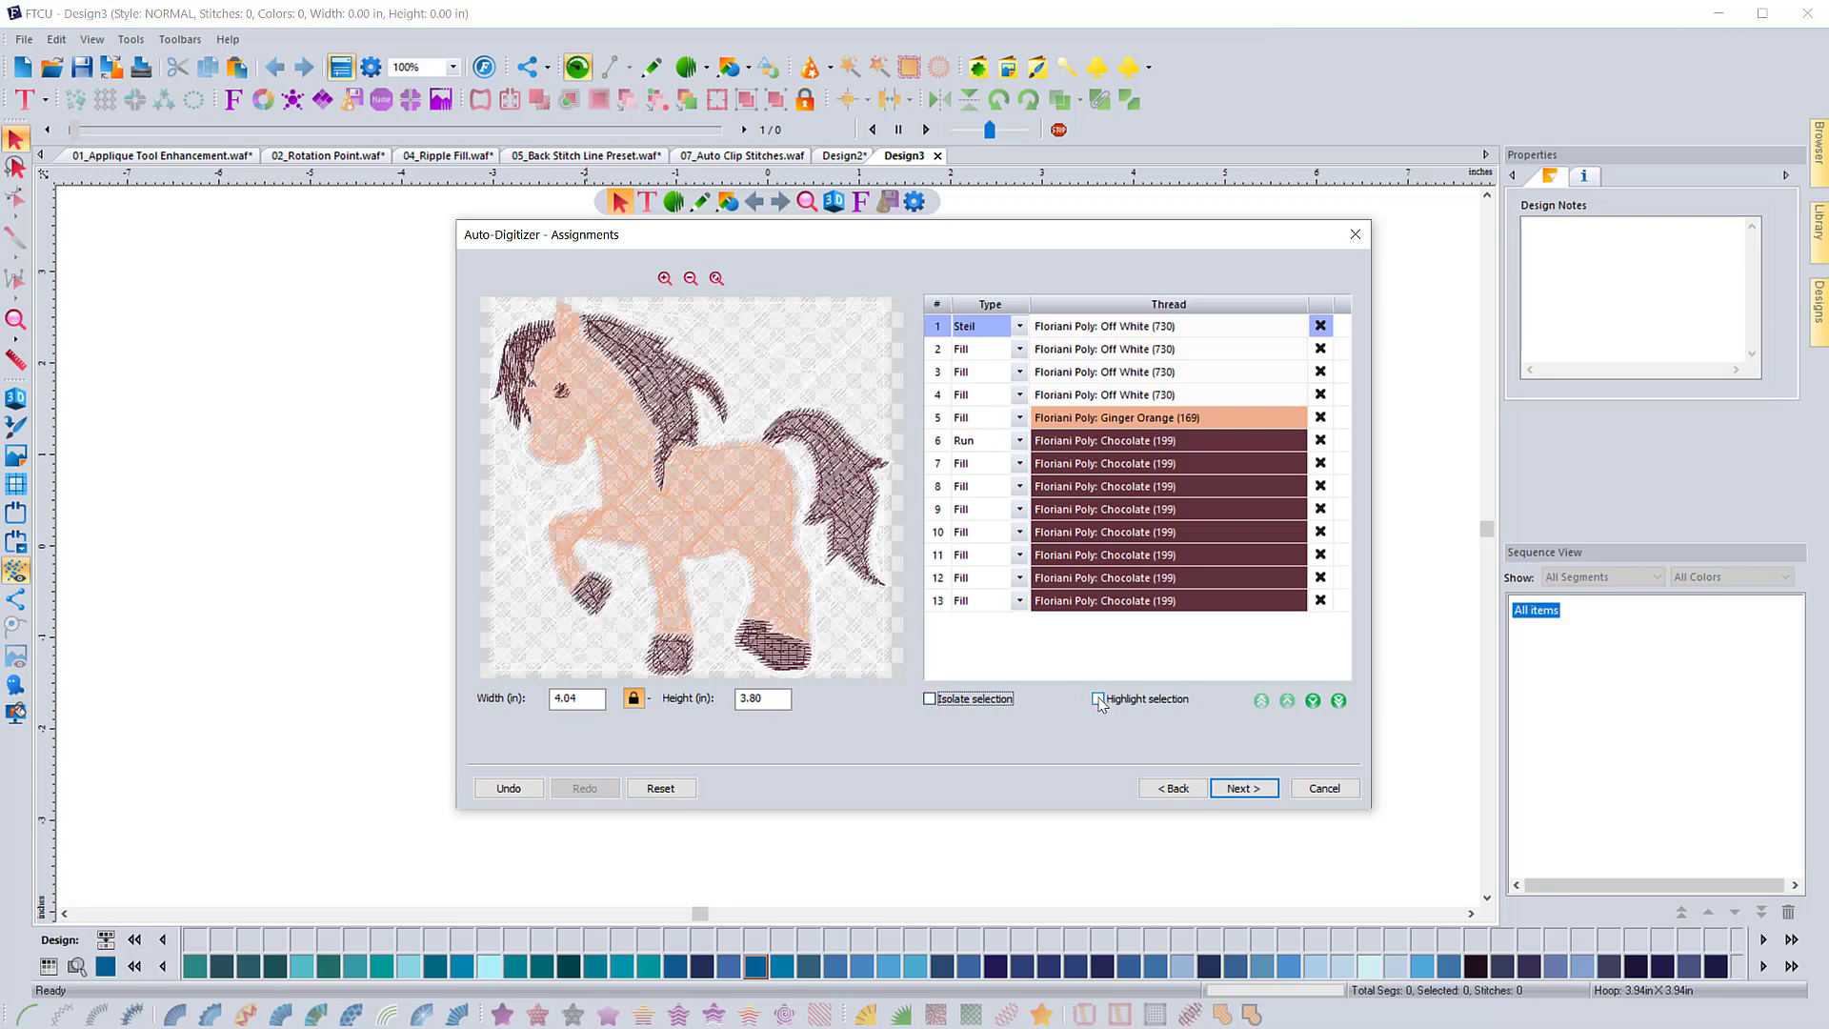
{"action": "left_click", "coordinate": [1098, 698]}
{"action": "left_click", "coordinate": [1320, 326]}
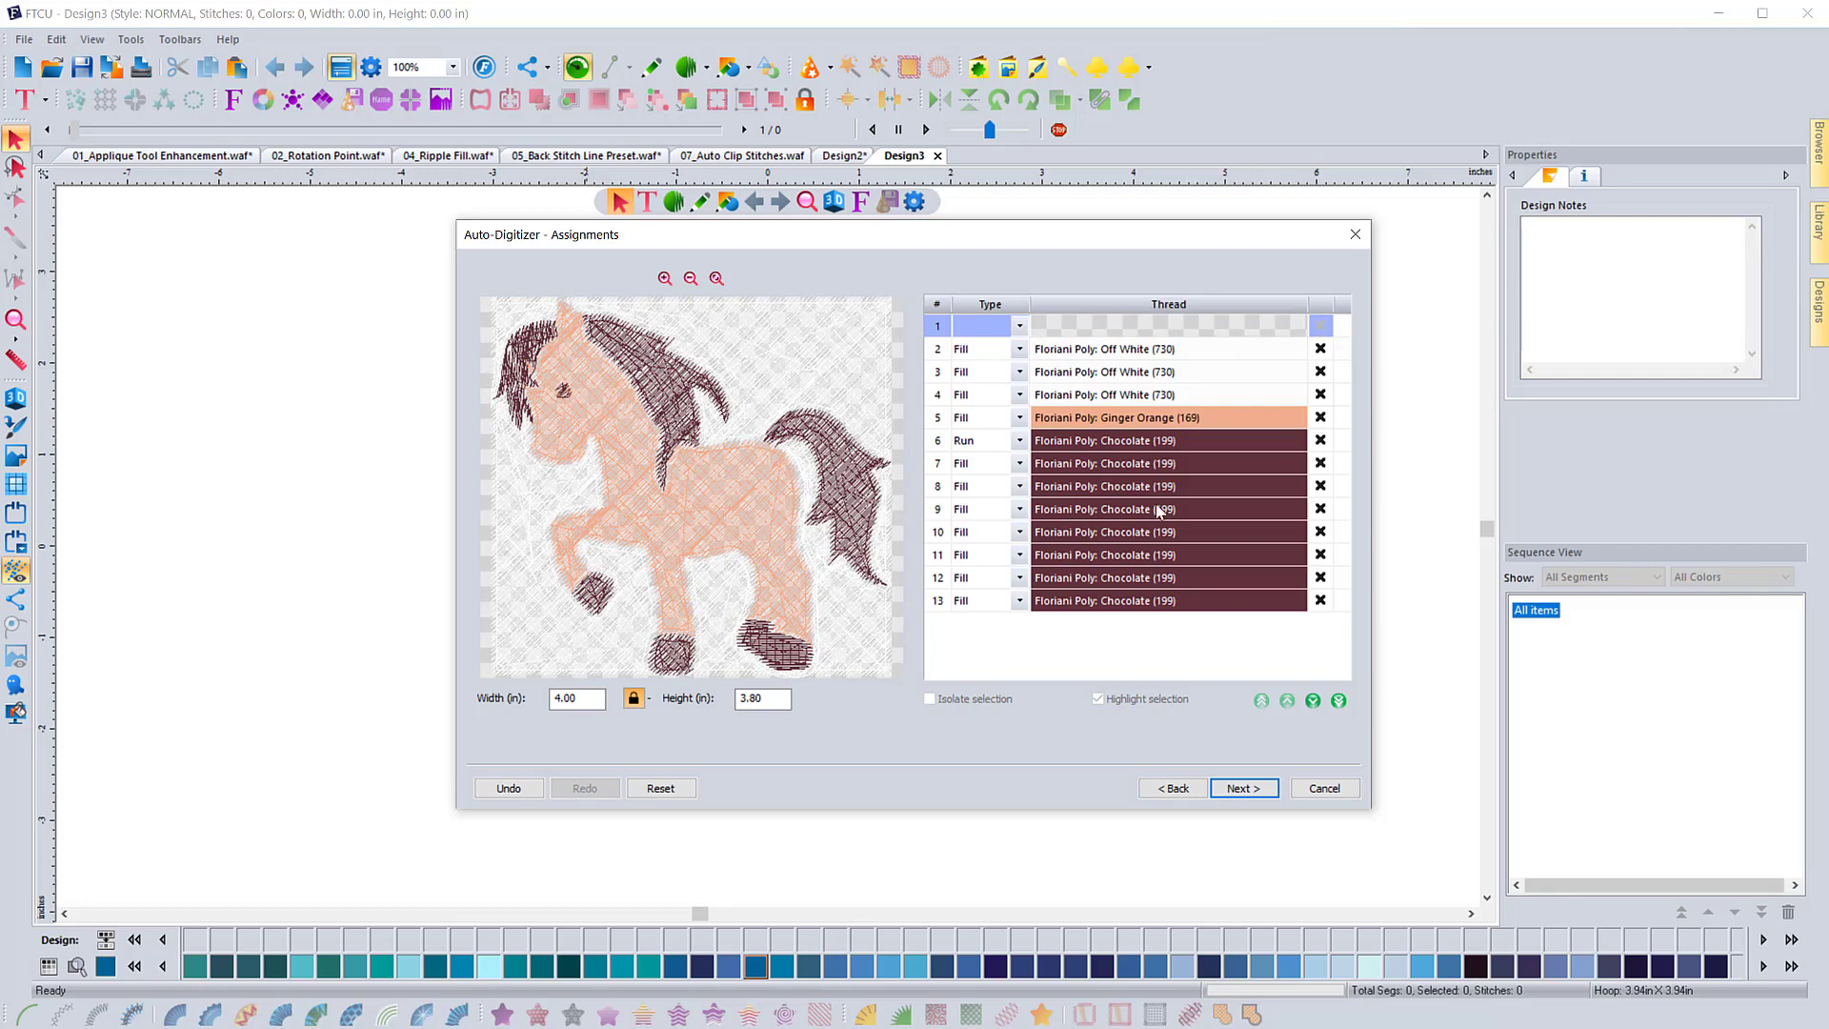
Examine object 2, an Off White fill, isolated in the preview, with selection highlighting turned off
{"action": "left_click", "coordinate": [1092, 350]}
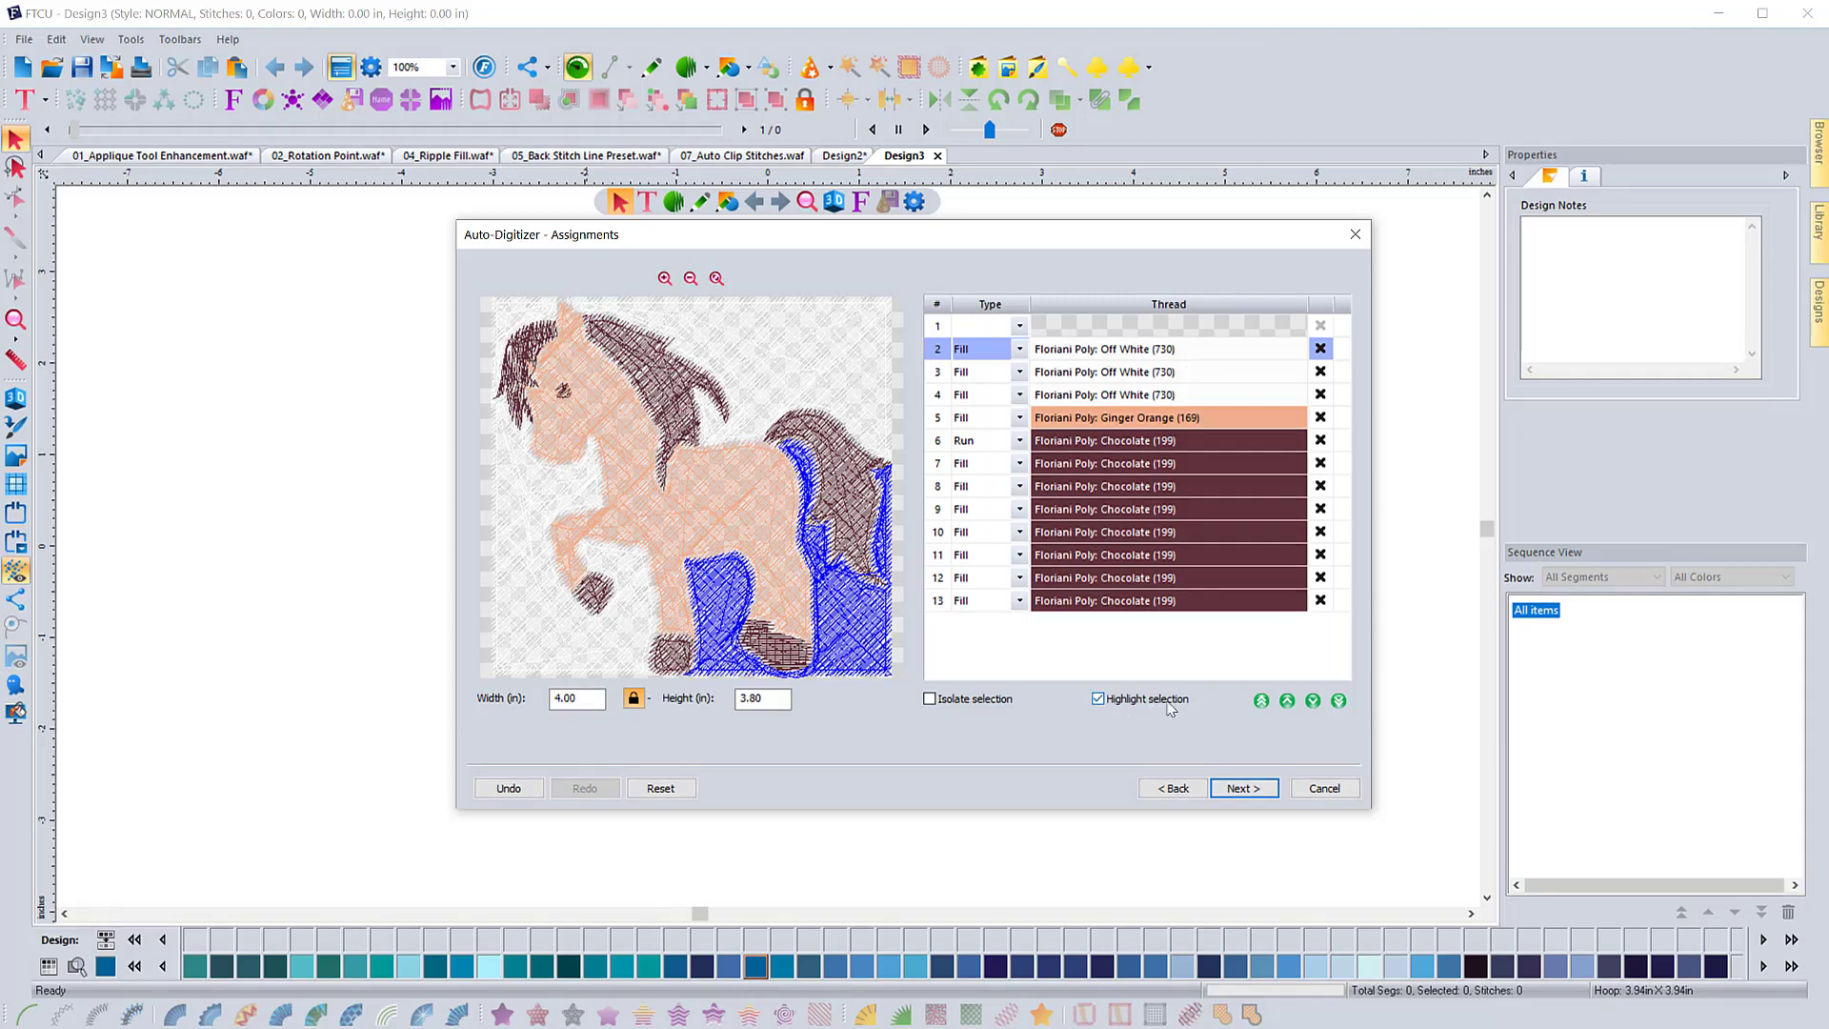
{"action": "left_click", "coordinate": [930, 700]}
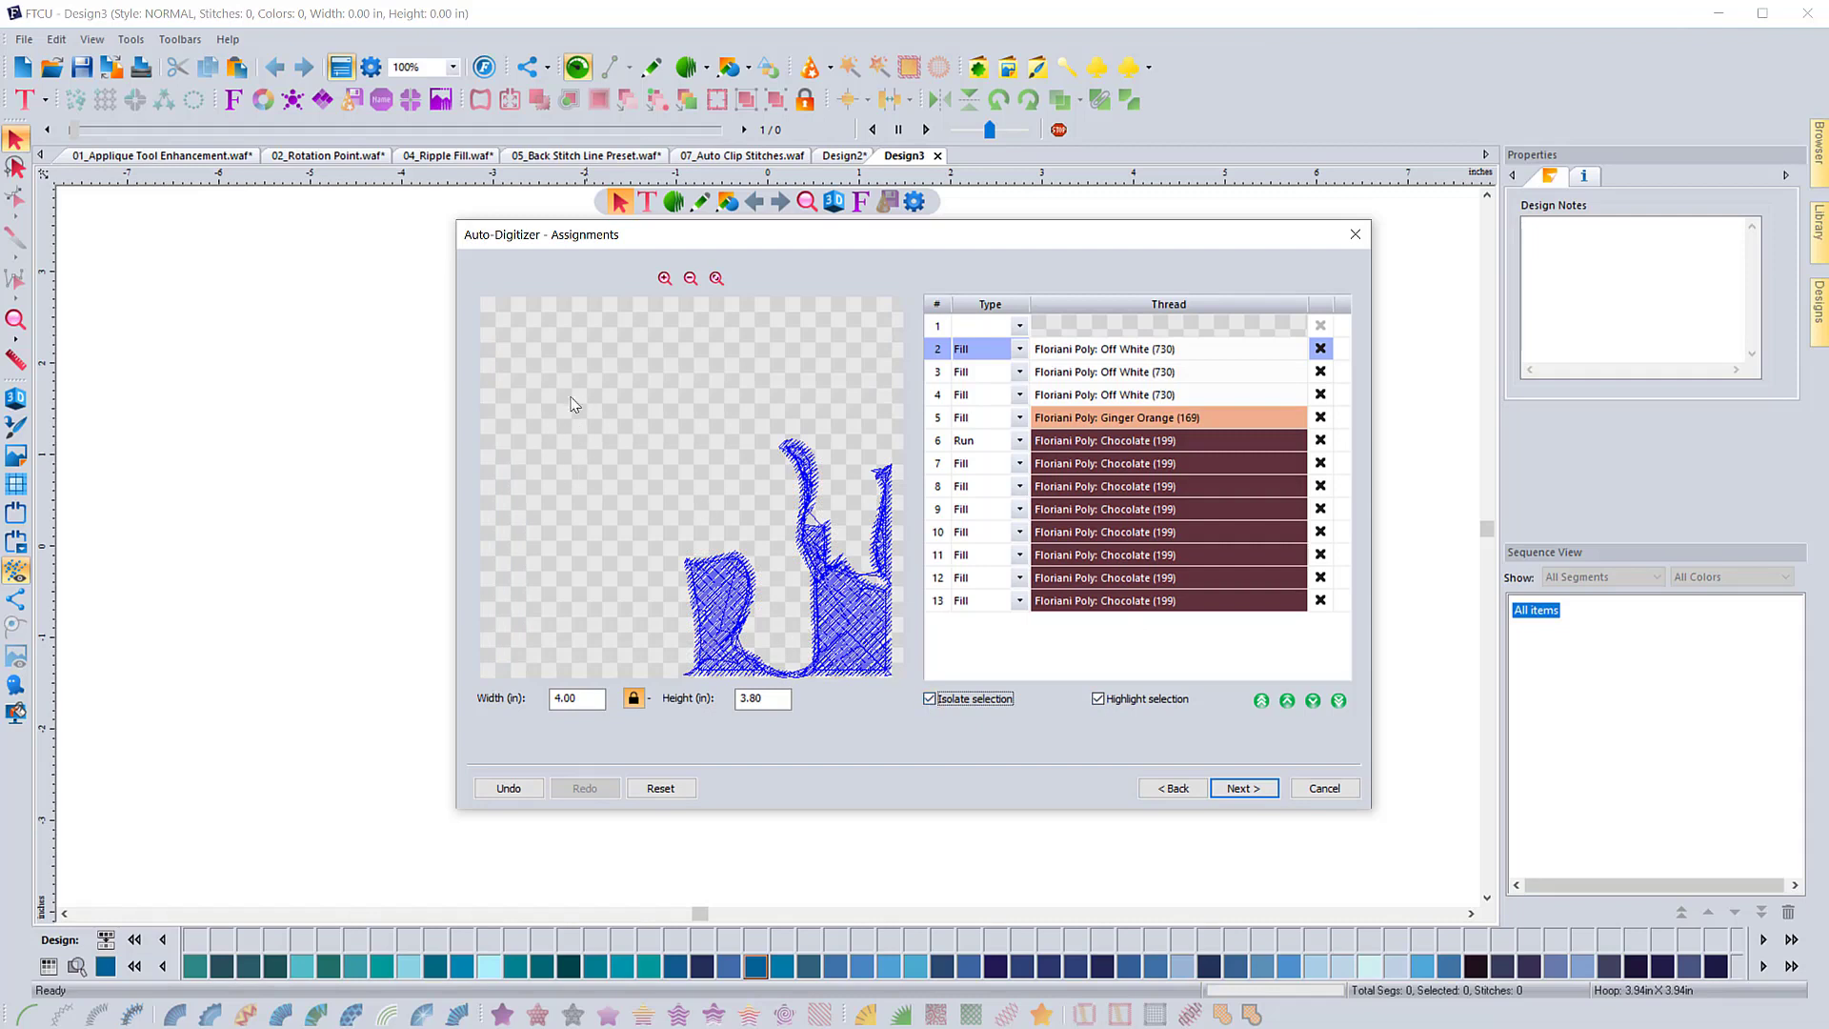
{"action": "left_click", "coordinate": [1099, 700]}
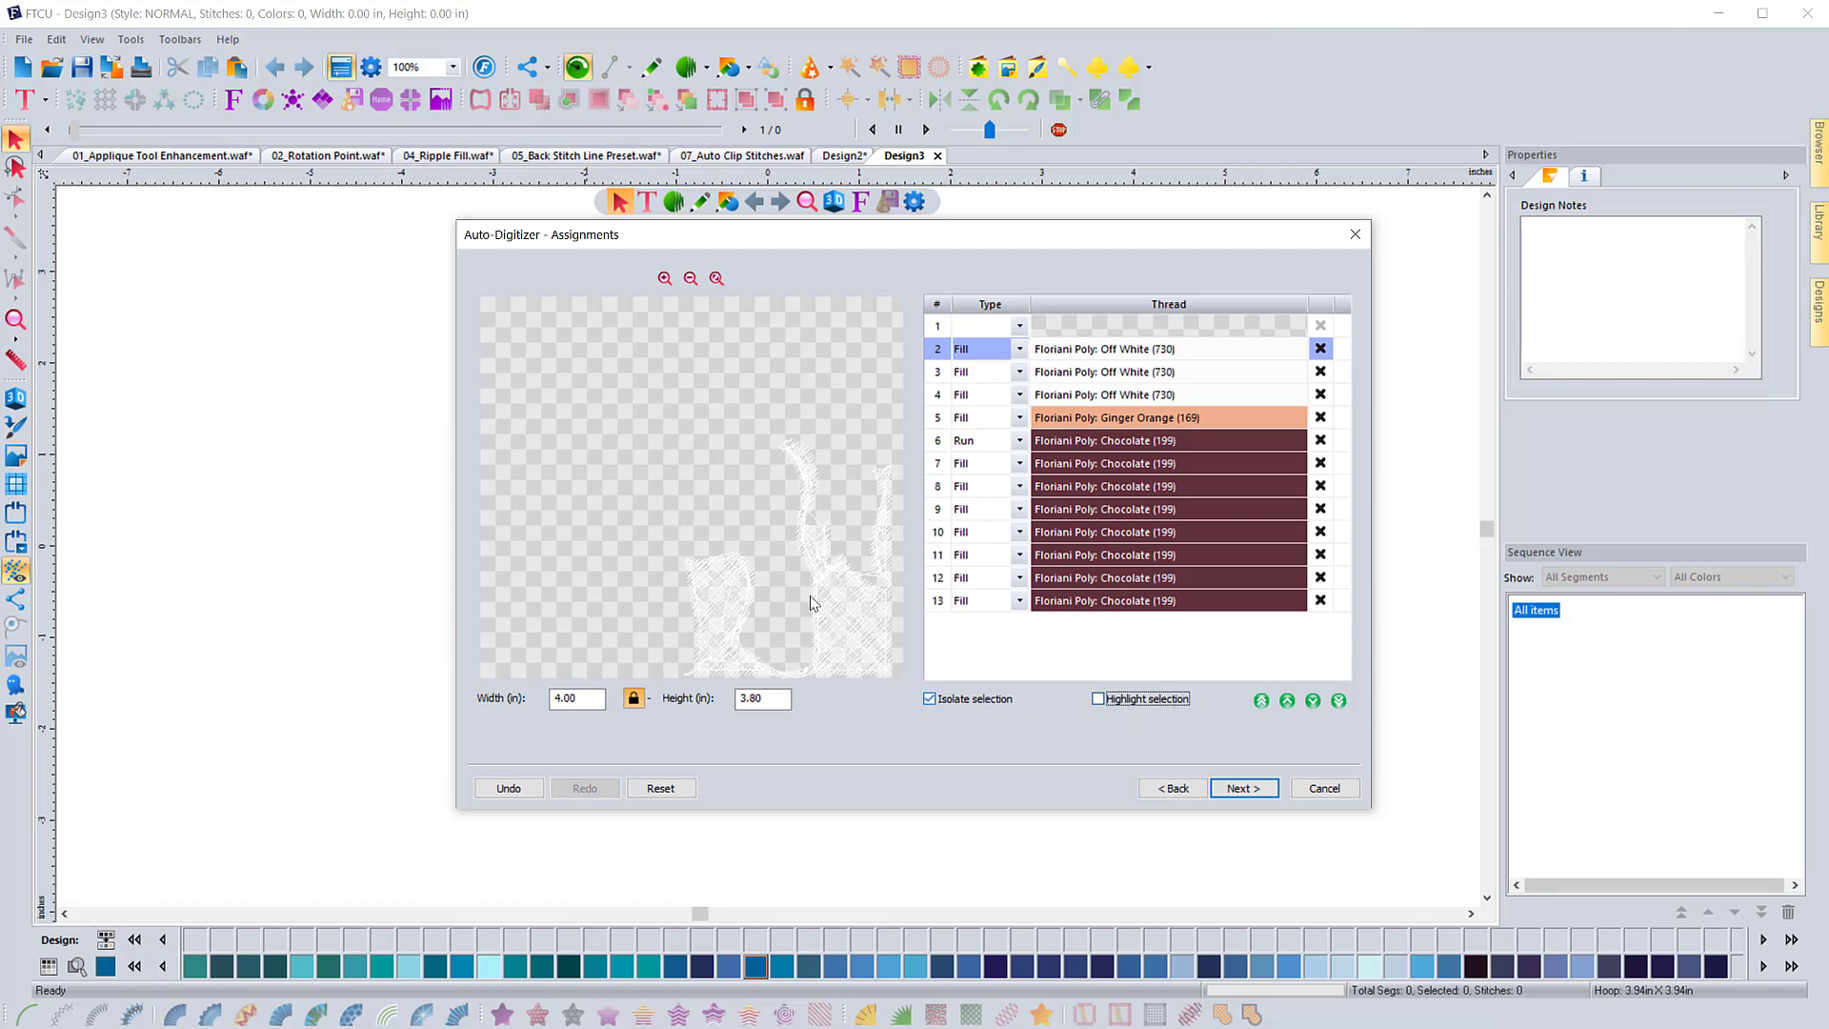
Turn selection highlighting back on, show the full design in the preview, and remove object 2, the Off White fill
{"action": "left_click", "coordinate": [1100, 701]}
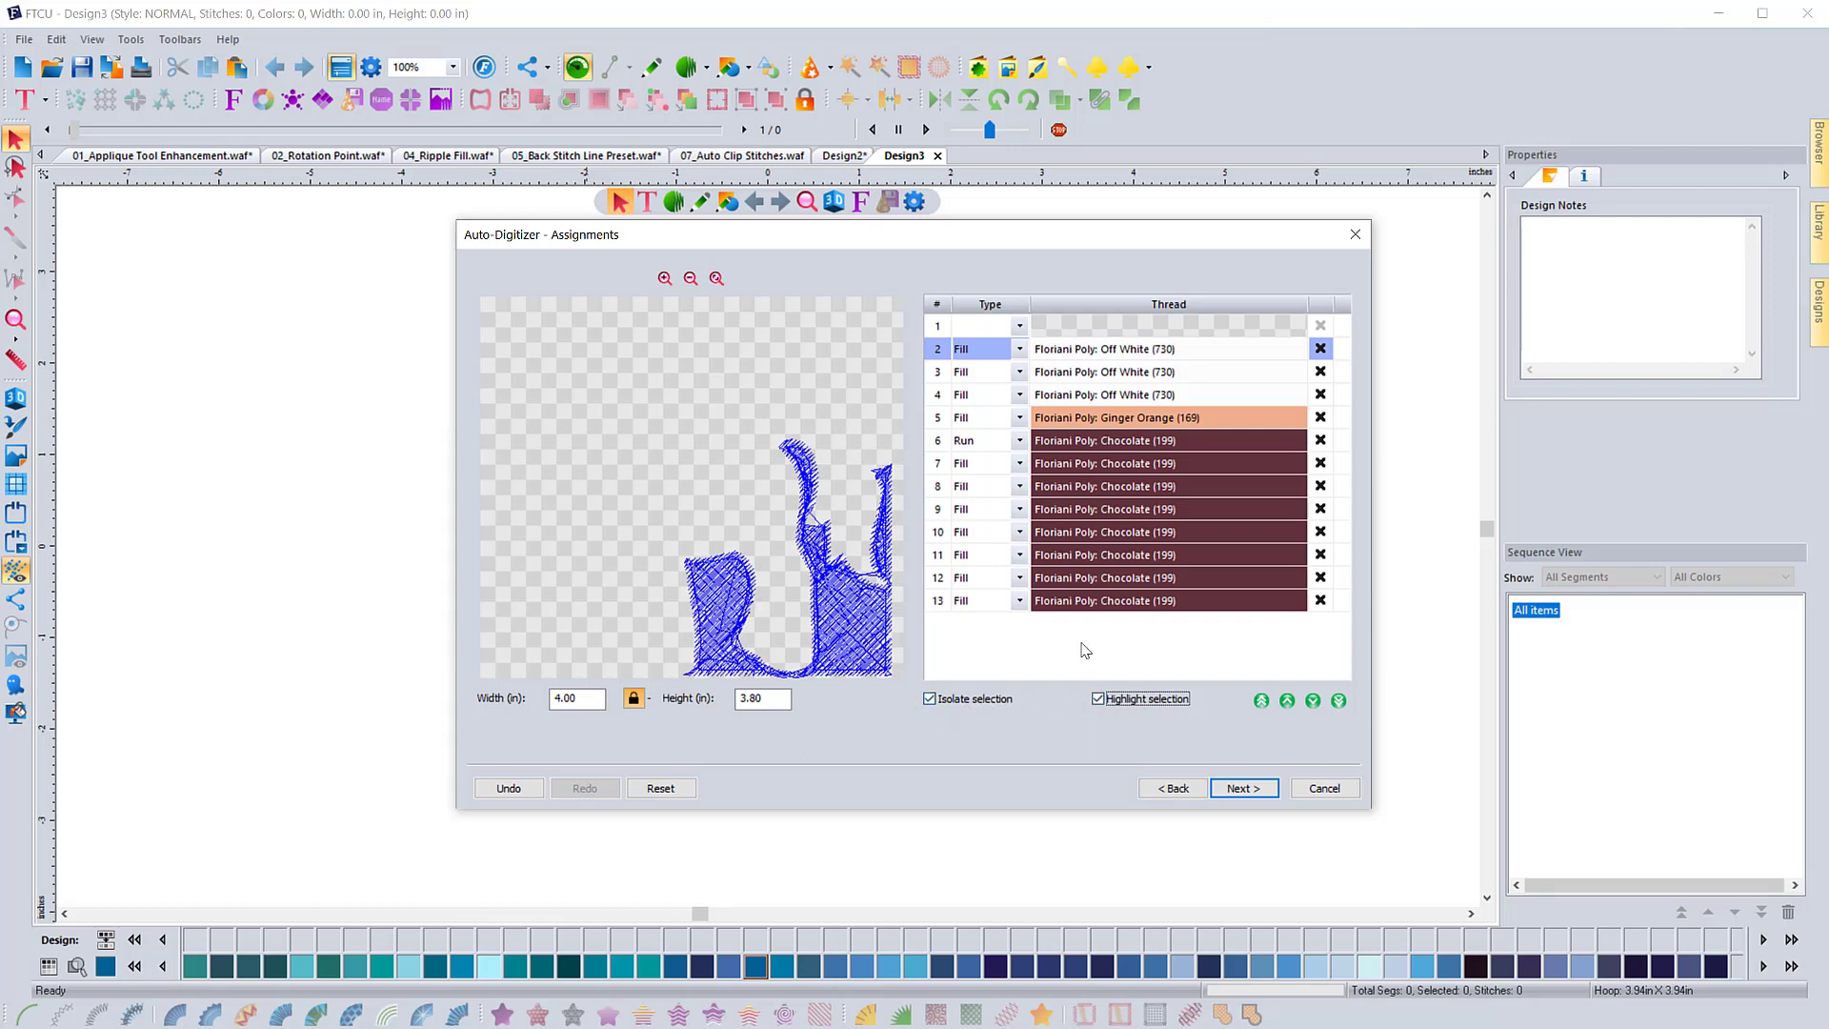
{"action": "left_click", "coordinate": [943, 700]}
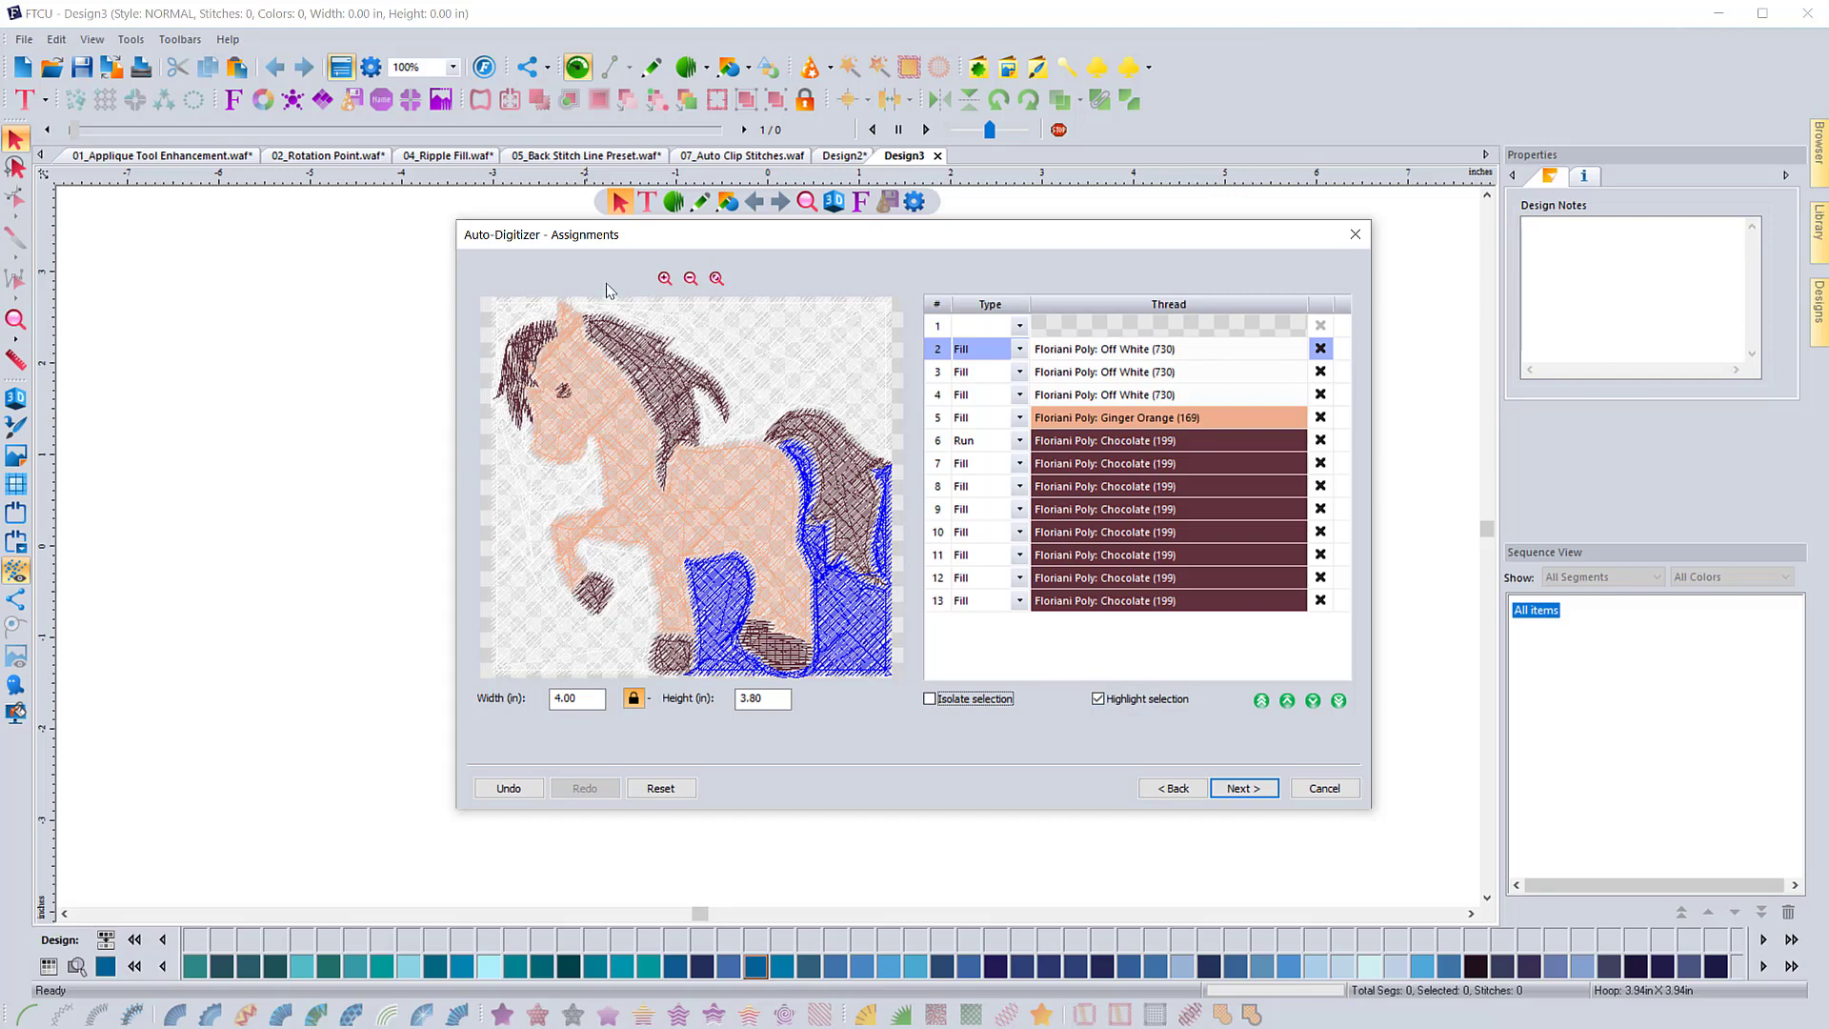
{"action": "left_click", "coordinate": [1320, 349]}
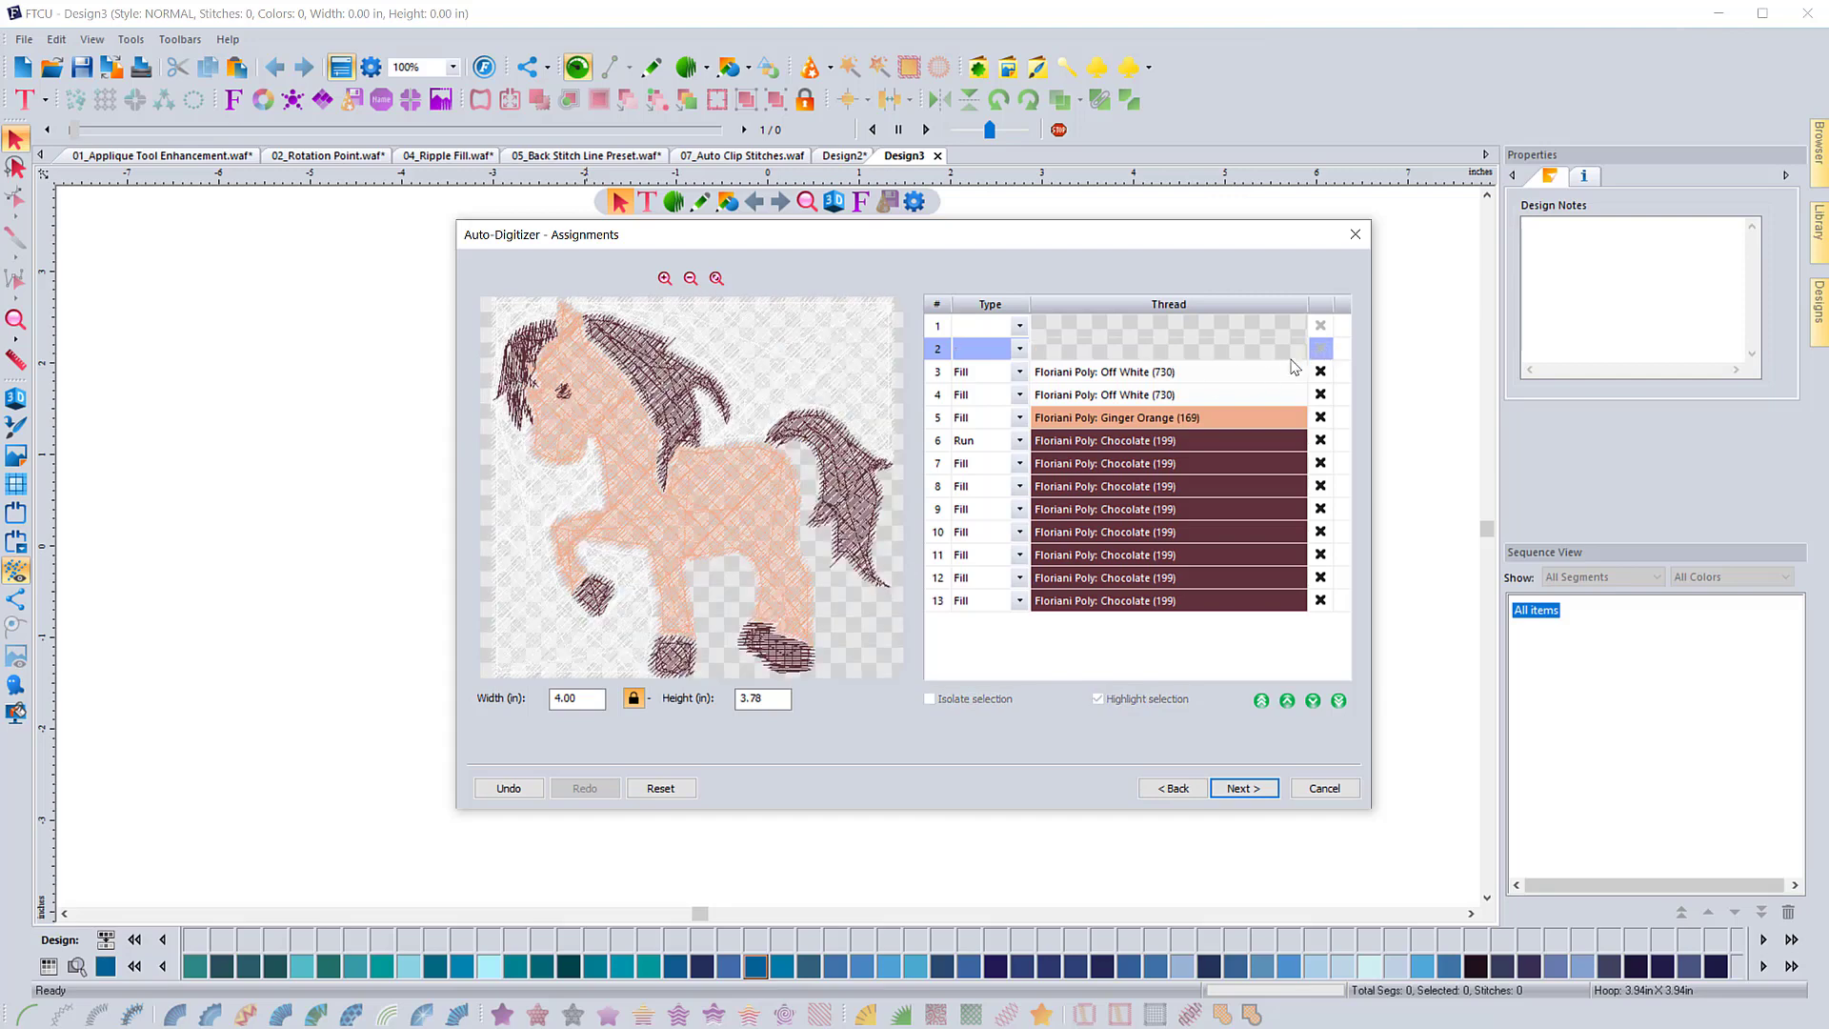
Remove the two remaining Off White background fills, objects 3 and 4
{"action": "left_click", "coordinate": [1261, 380]}
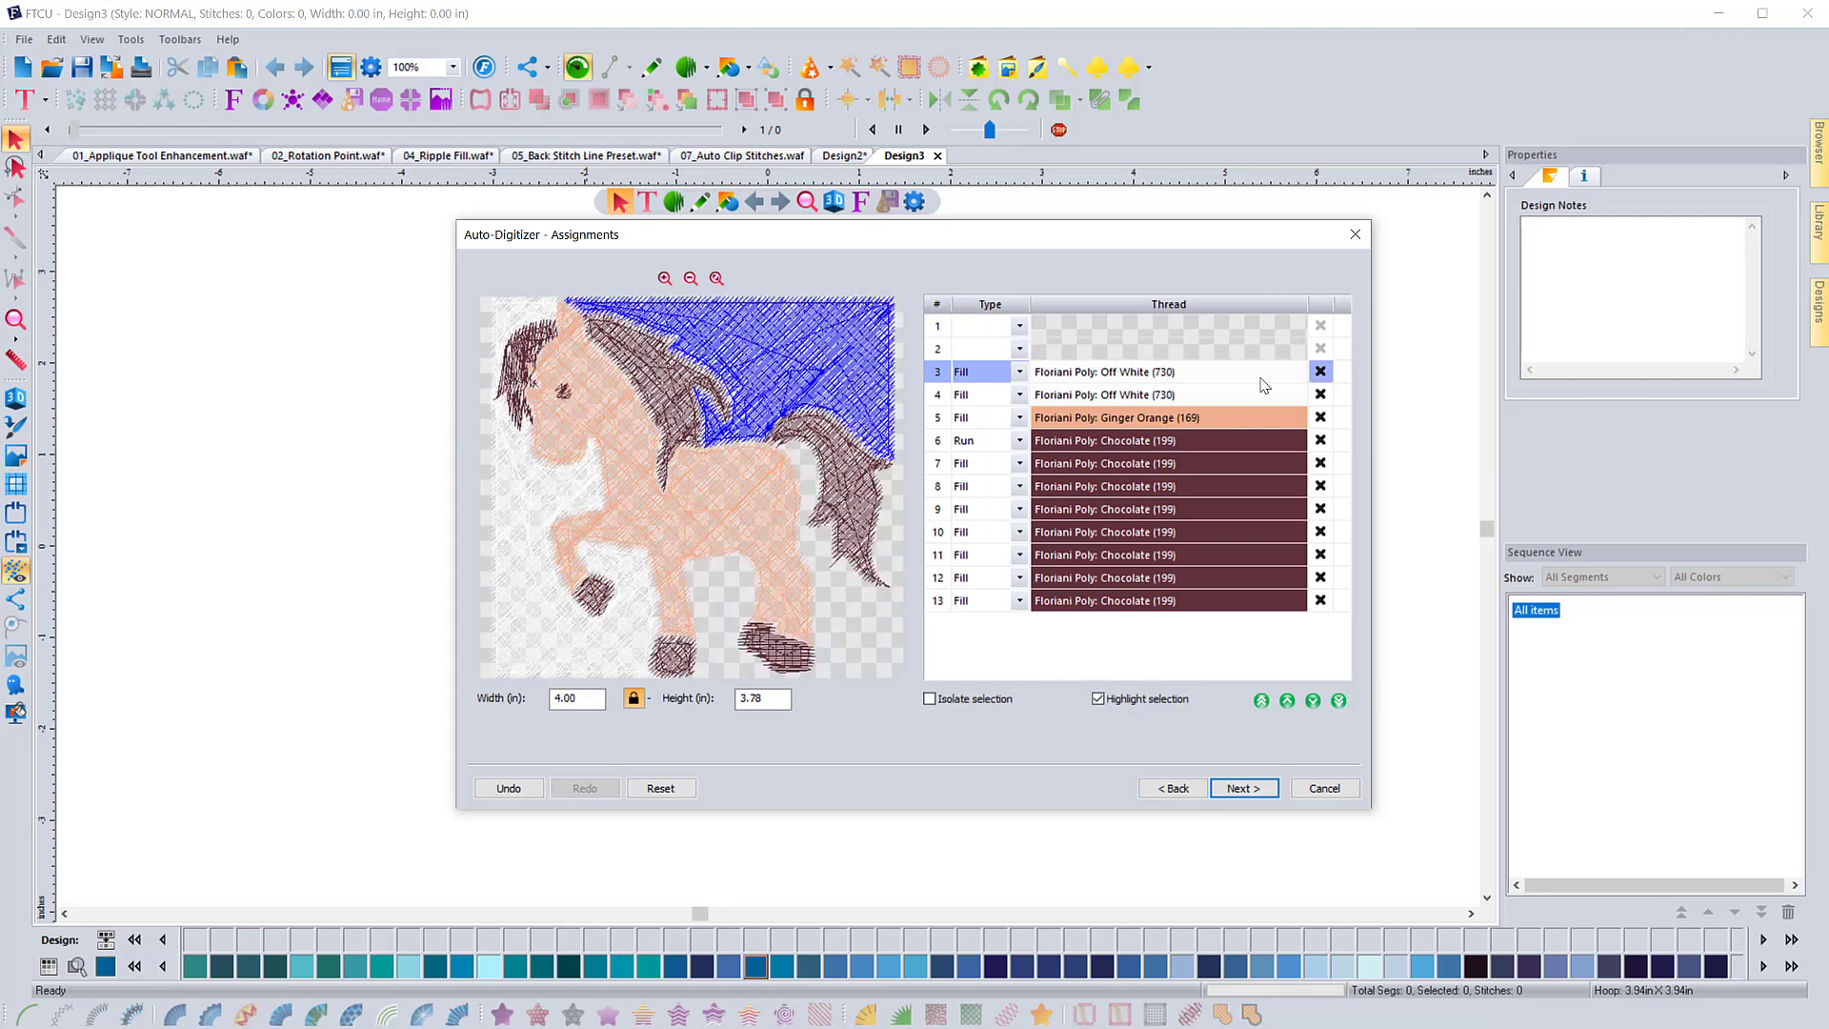
{"action": "left_click", "coordinate": [1321, 371]}
{"action": "left_click", "coordinate": [1177, 394]}
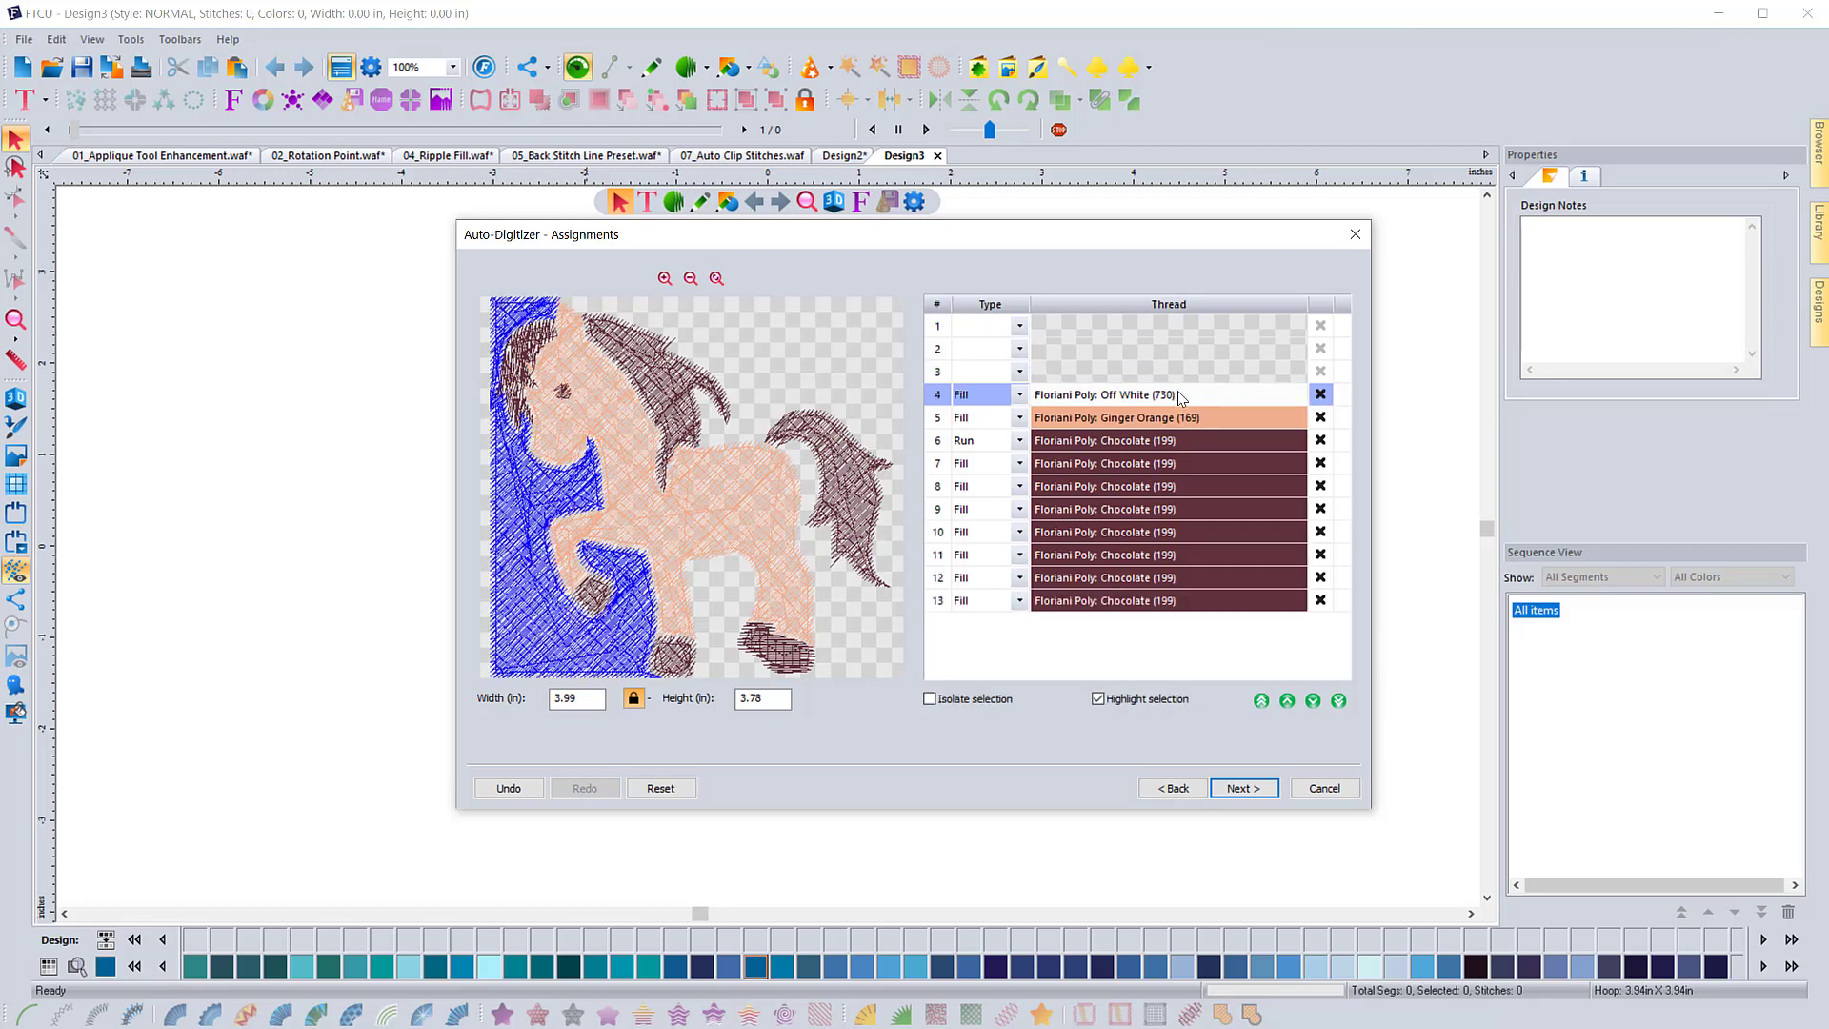
{"action": "left_click", "coordinate": [1320, 393]}
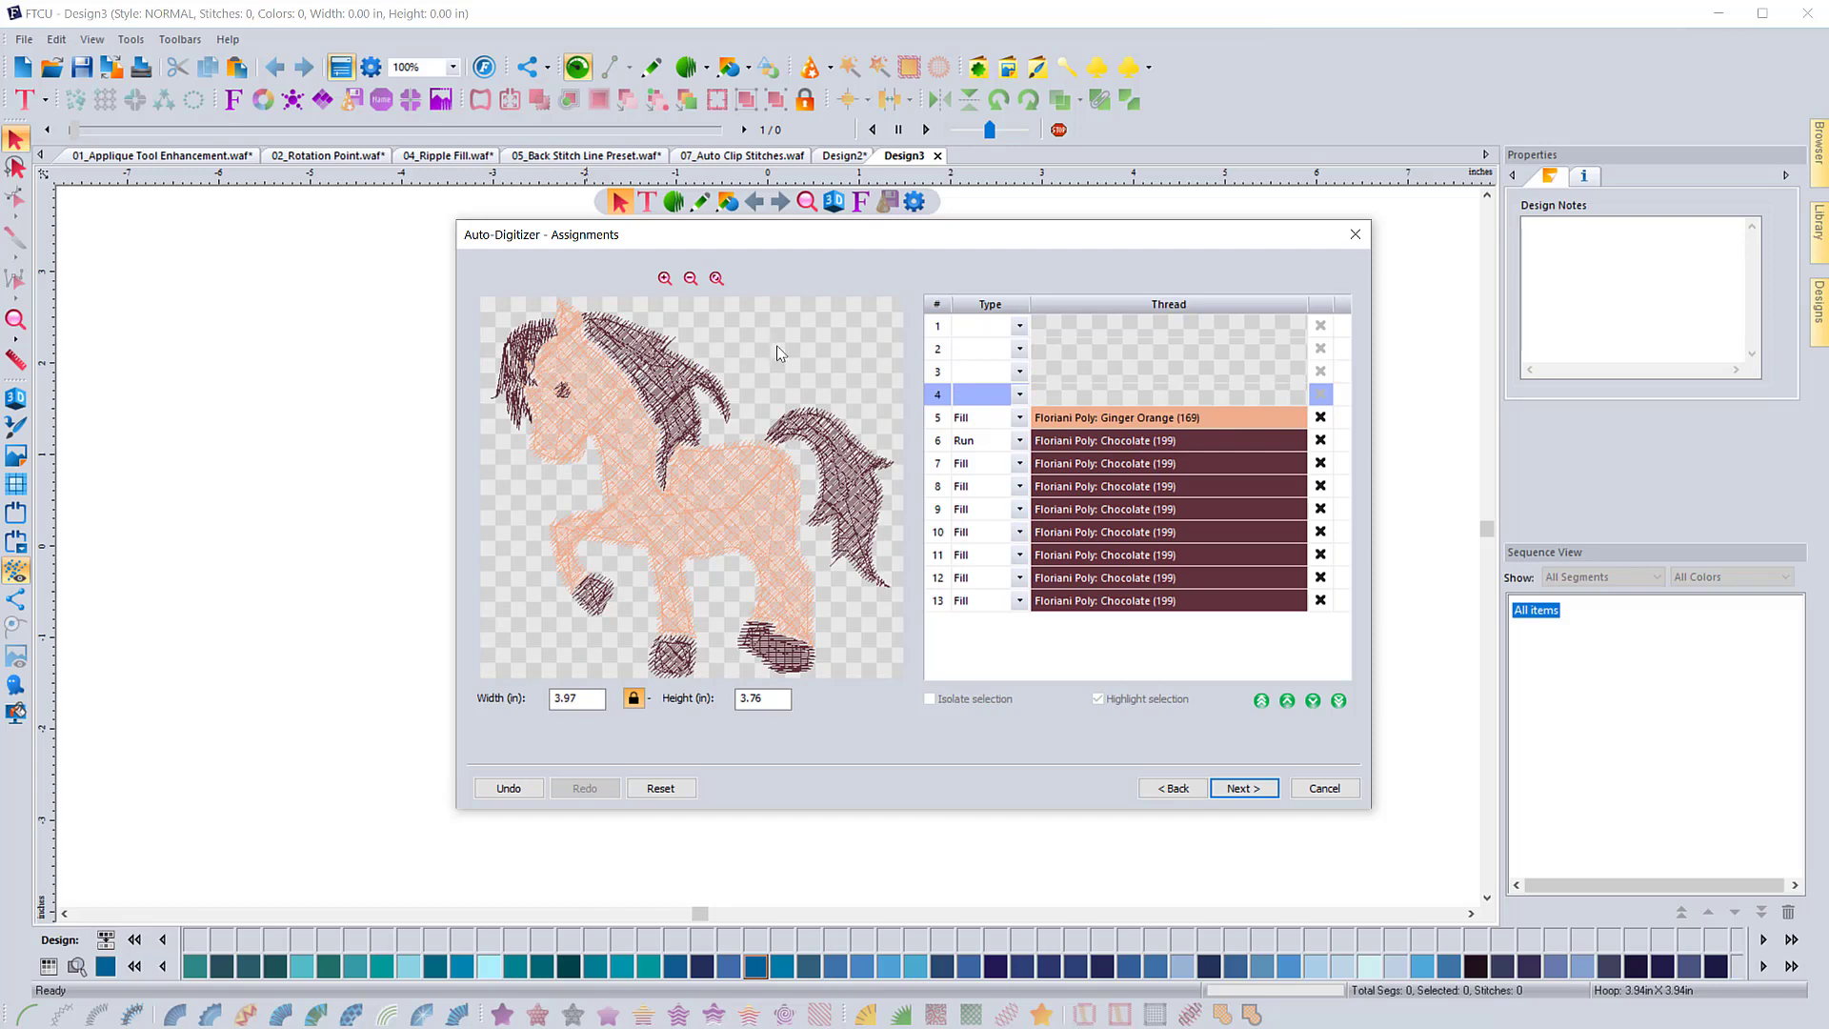
Check object 6, the tiny Chocolate run segment, isolated in the preview, and remove it from the design
{"action": "left_click", "coordinate": [1111, 416]}
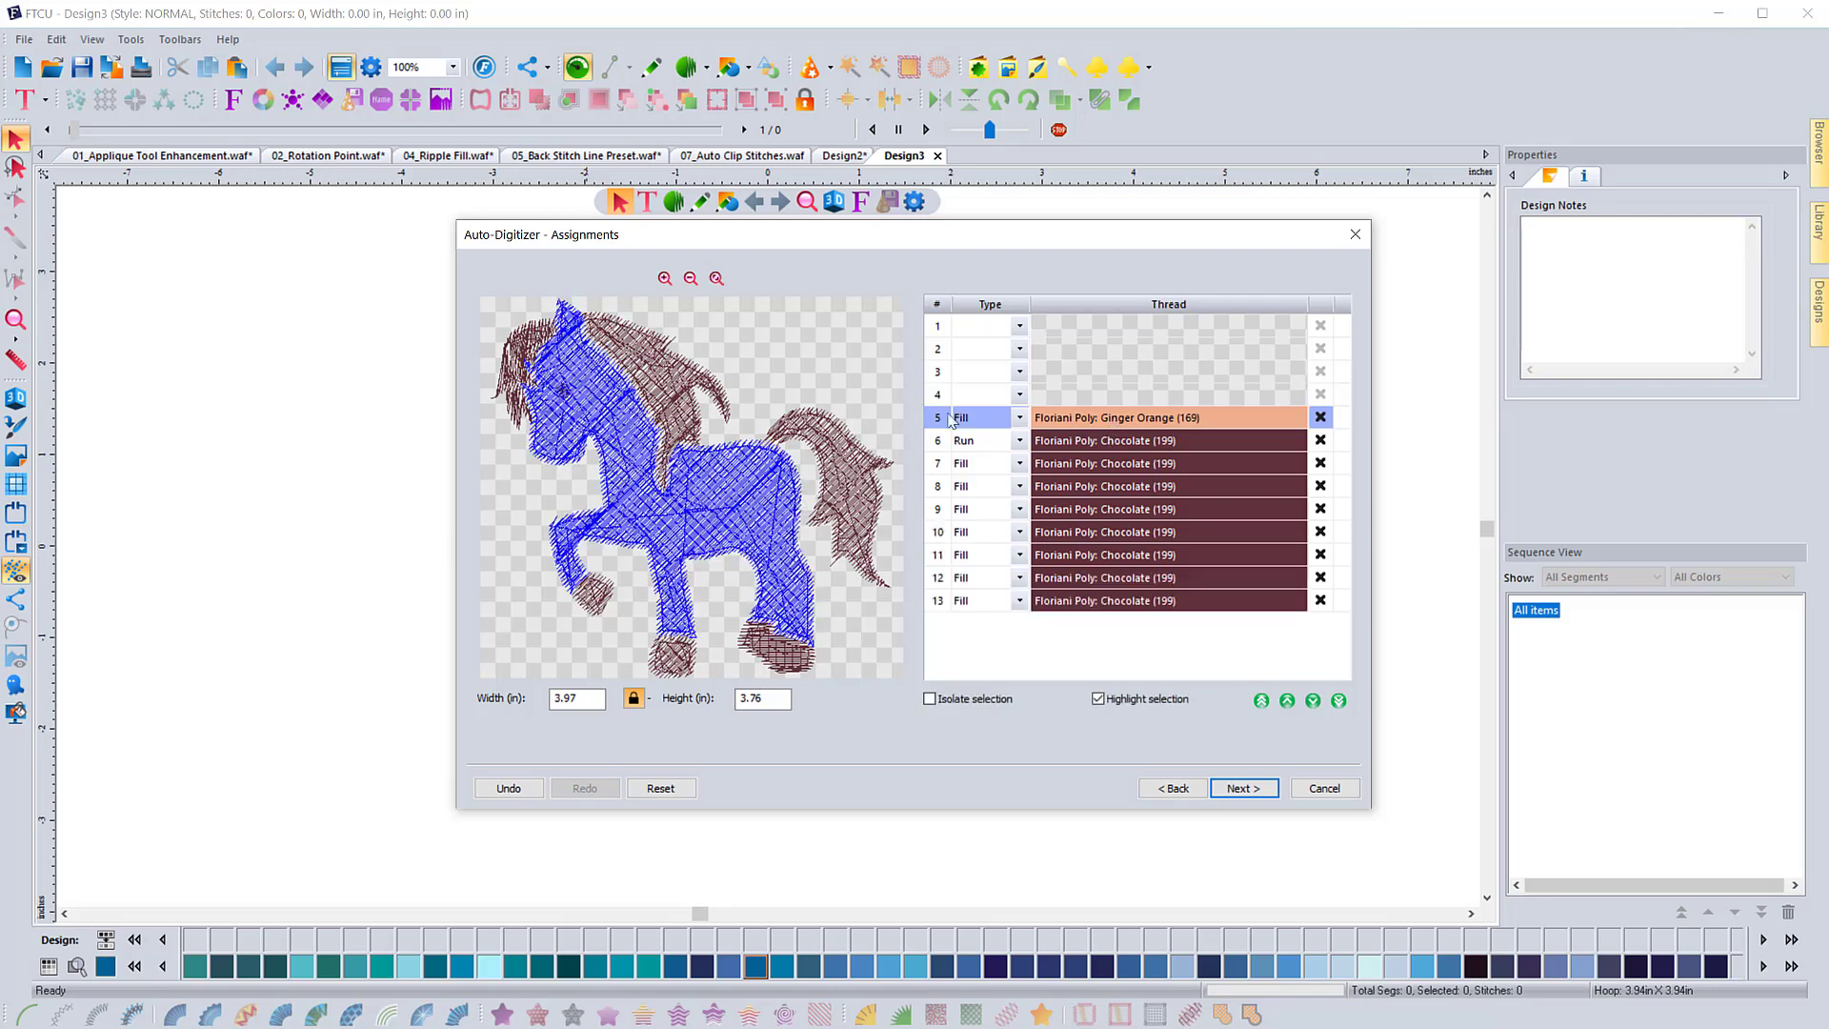
{"action": "left_click", "coordinate": [1098, 445]}
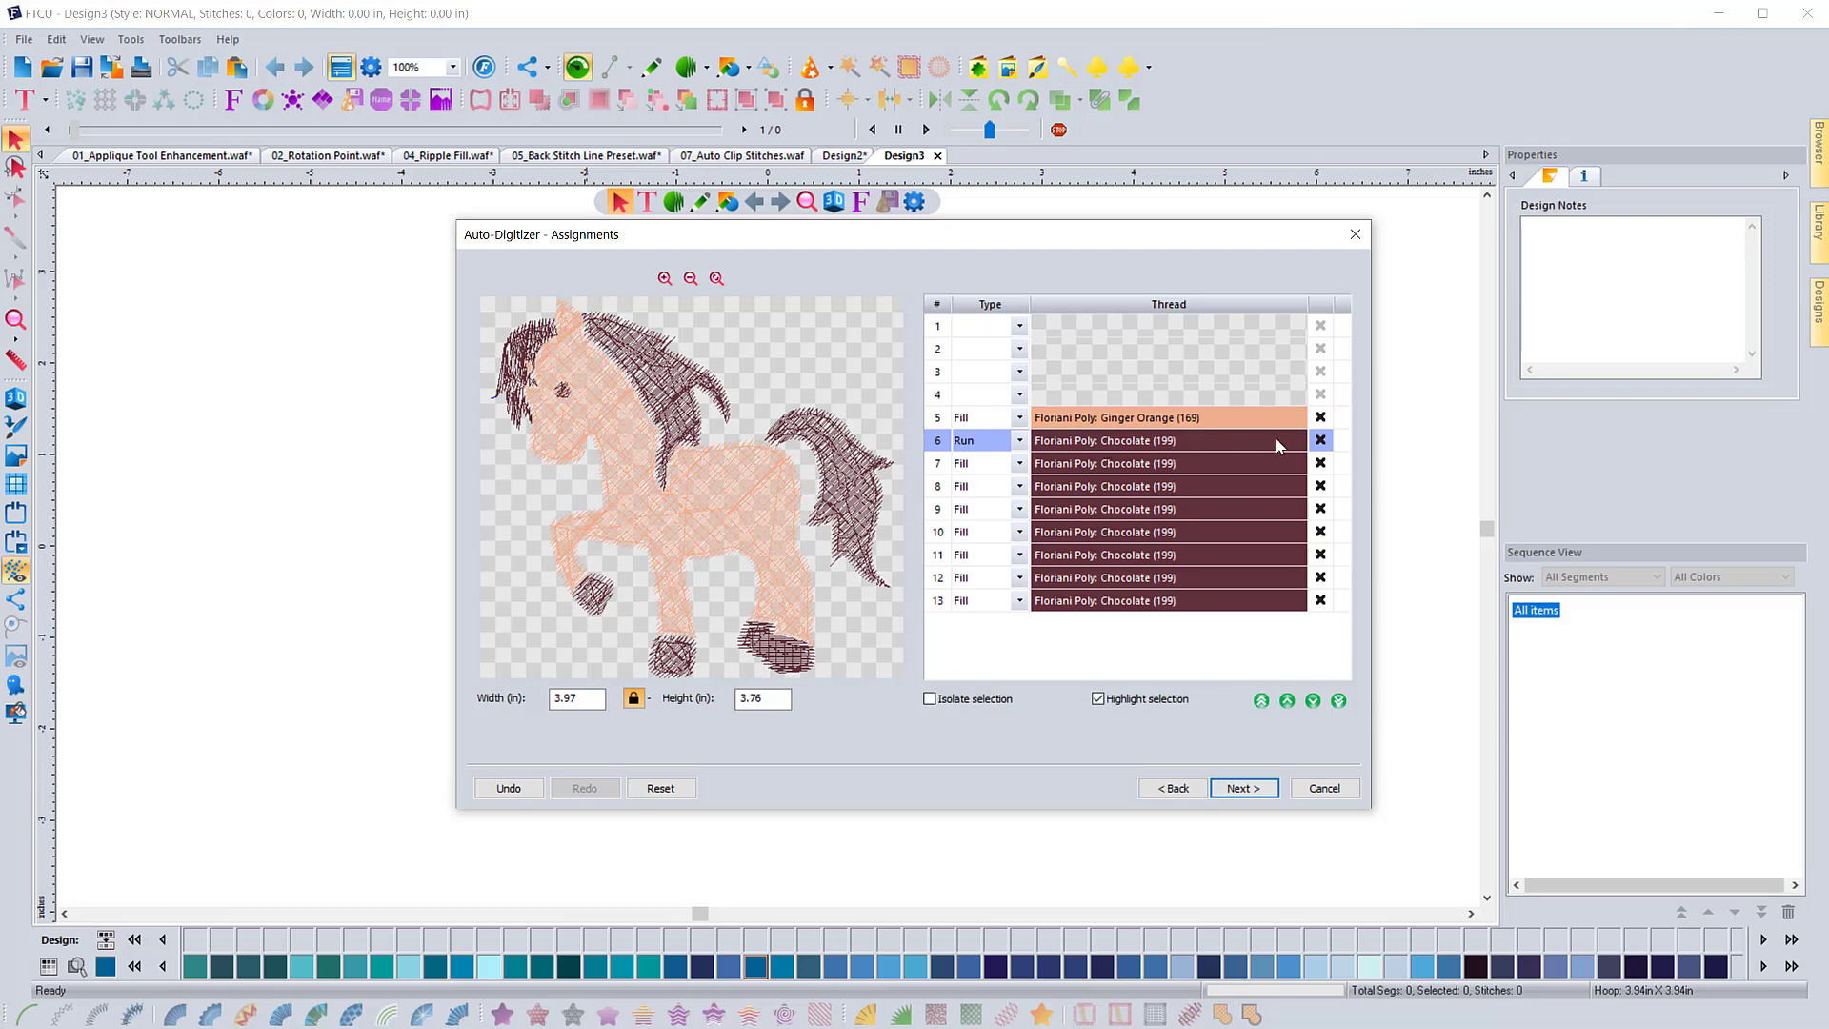
{"action": "left_click", "coordinate": [930, 699]}
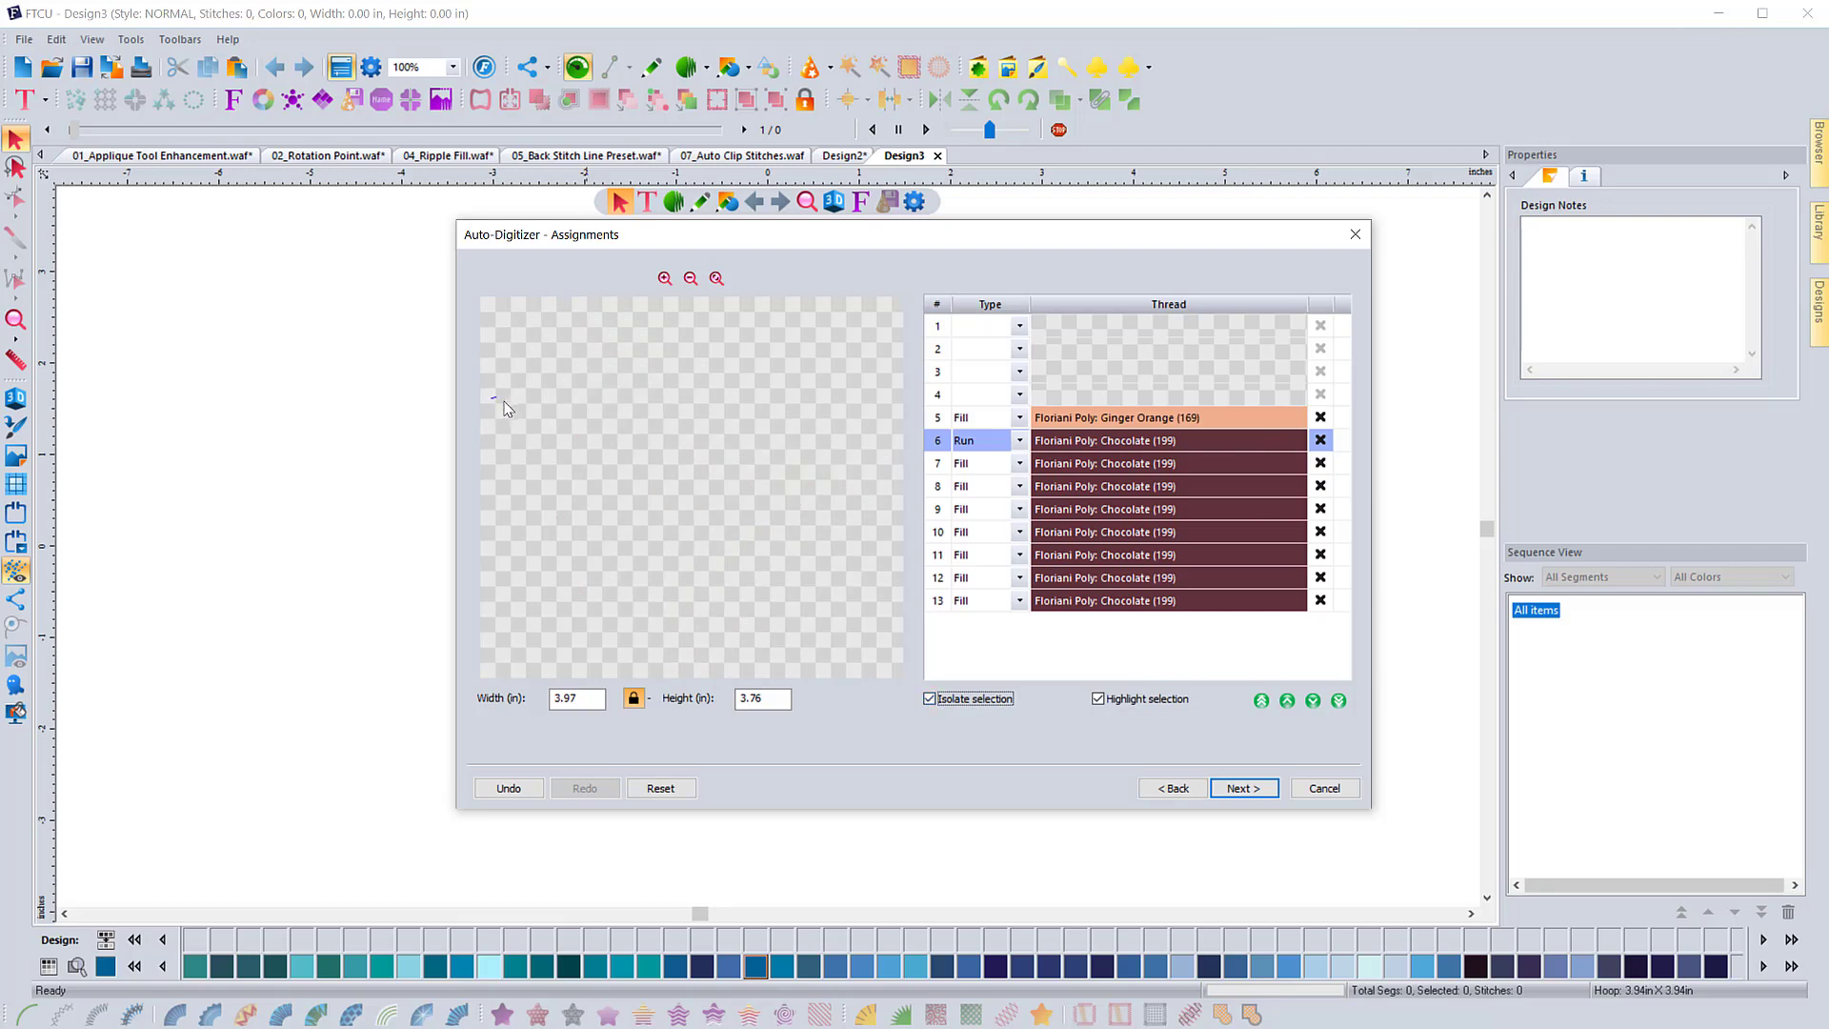
{"action": "left_click", "coordinate": [929, 700]}
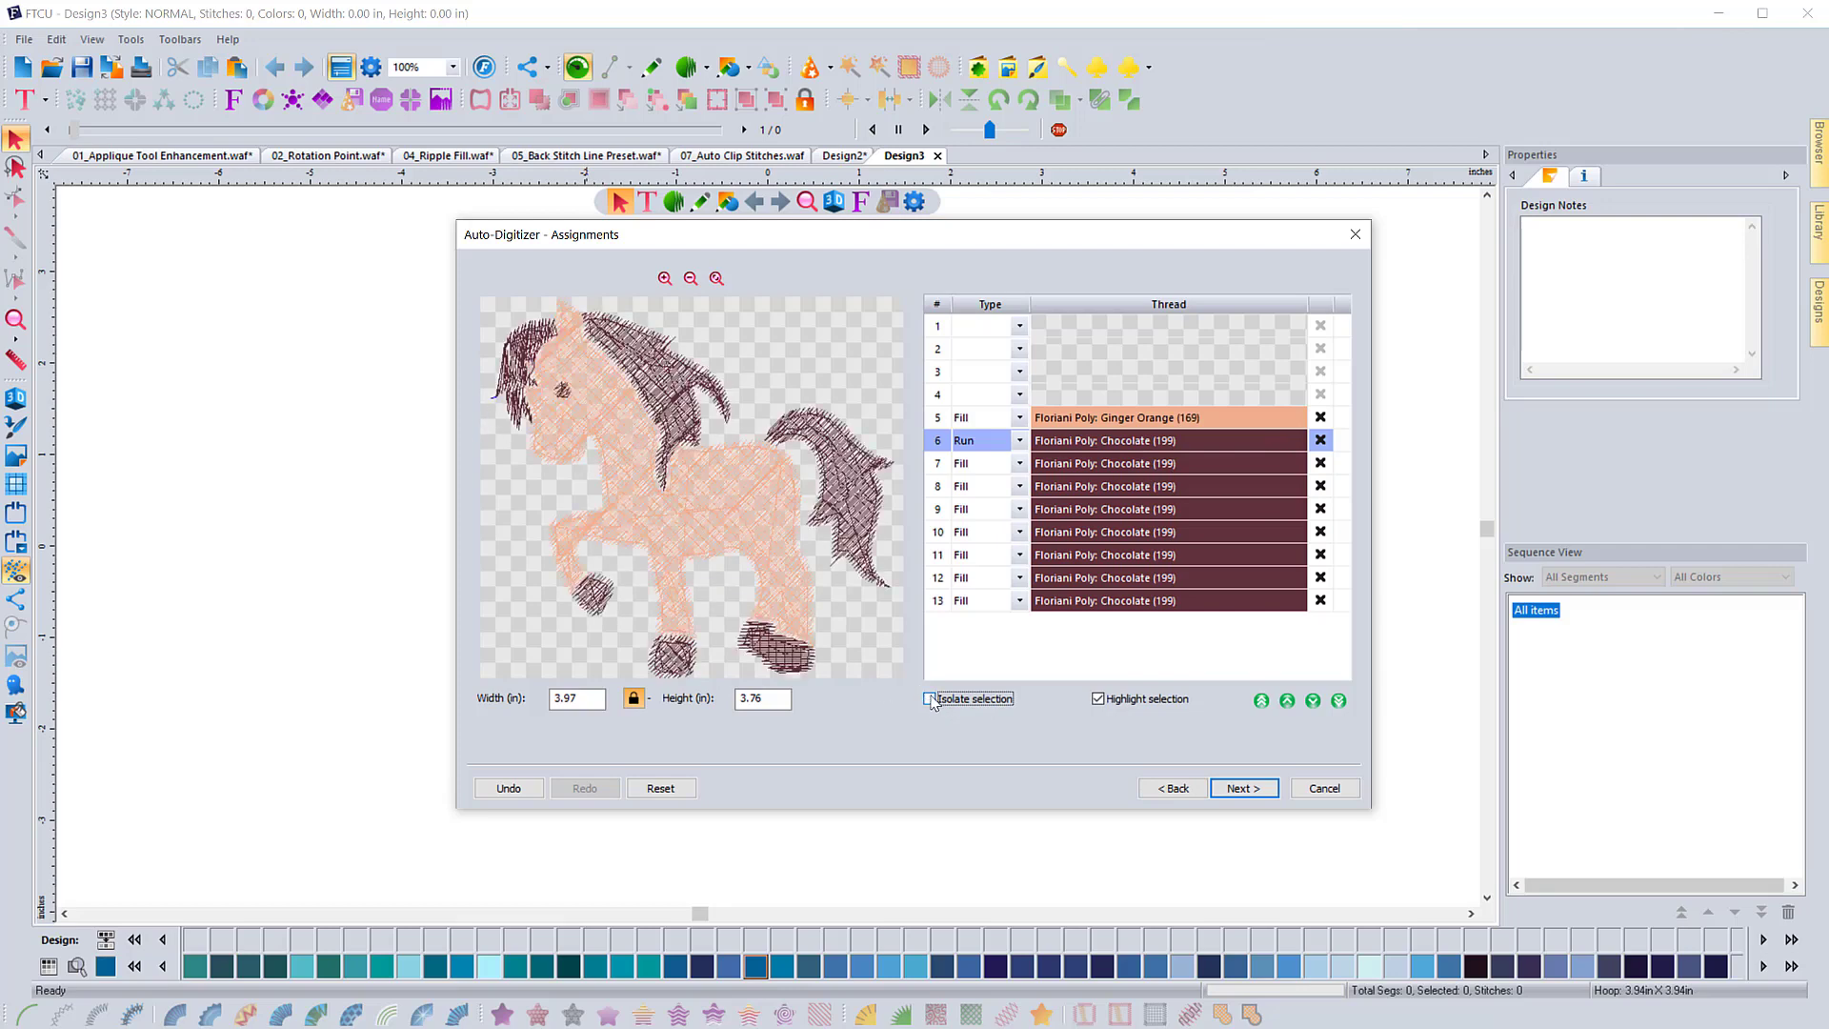
{"action": "left_click", "coordinate": [1320, 441]}
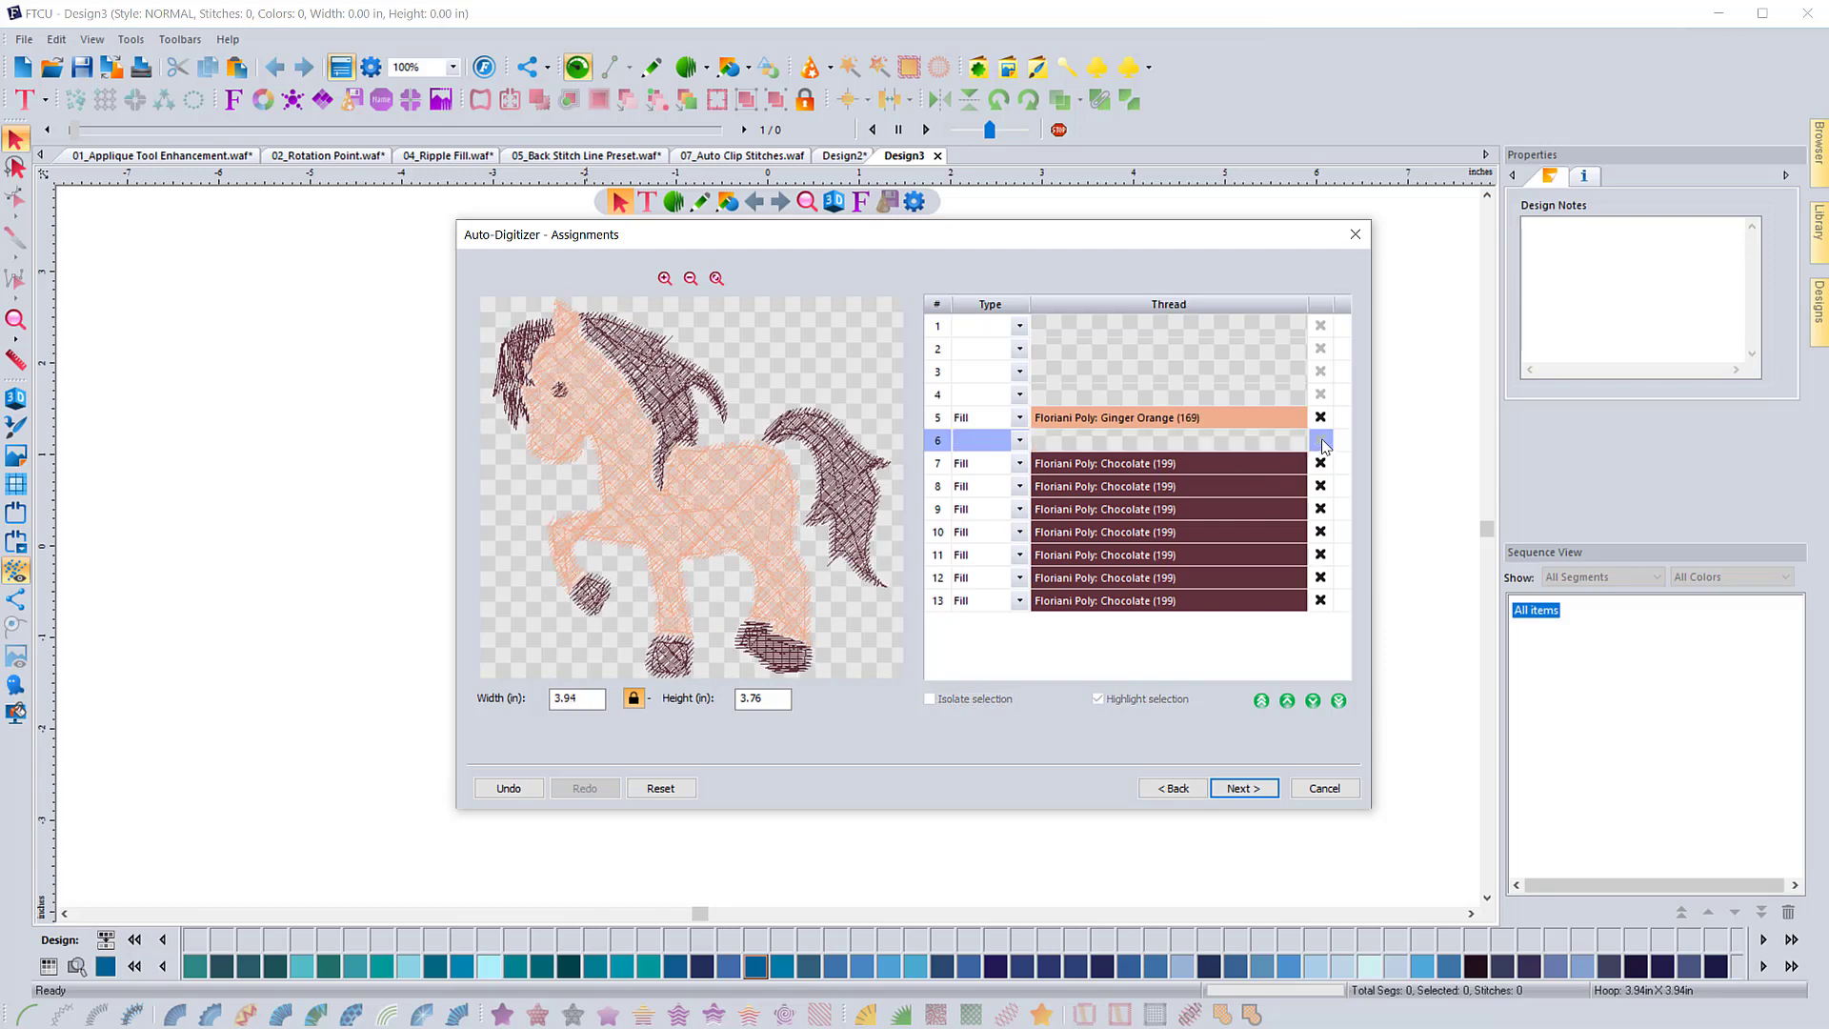
Change the stitch type of object 8, the horse's eye, to Satin
{"action": "left_click", "coordinate": [1185, 463]}
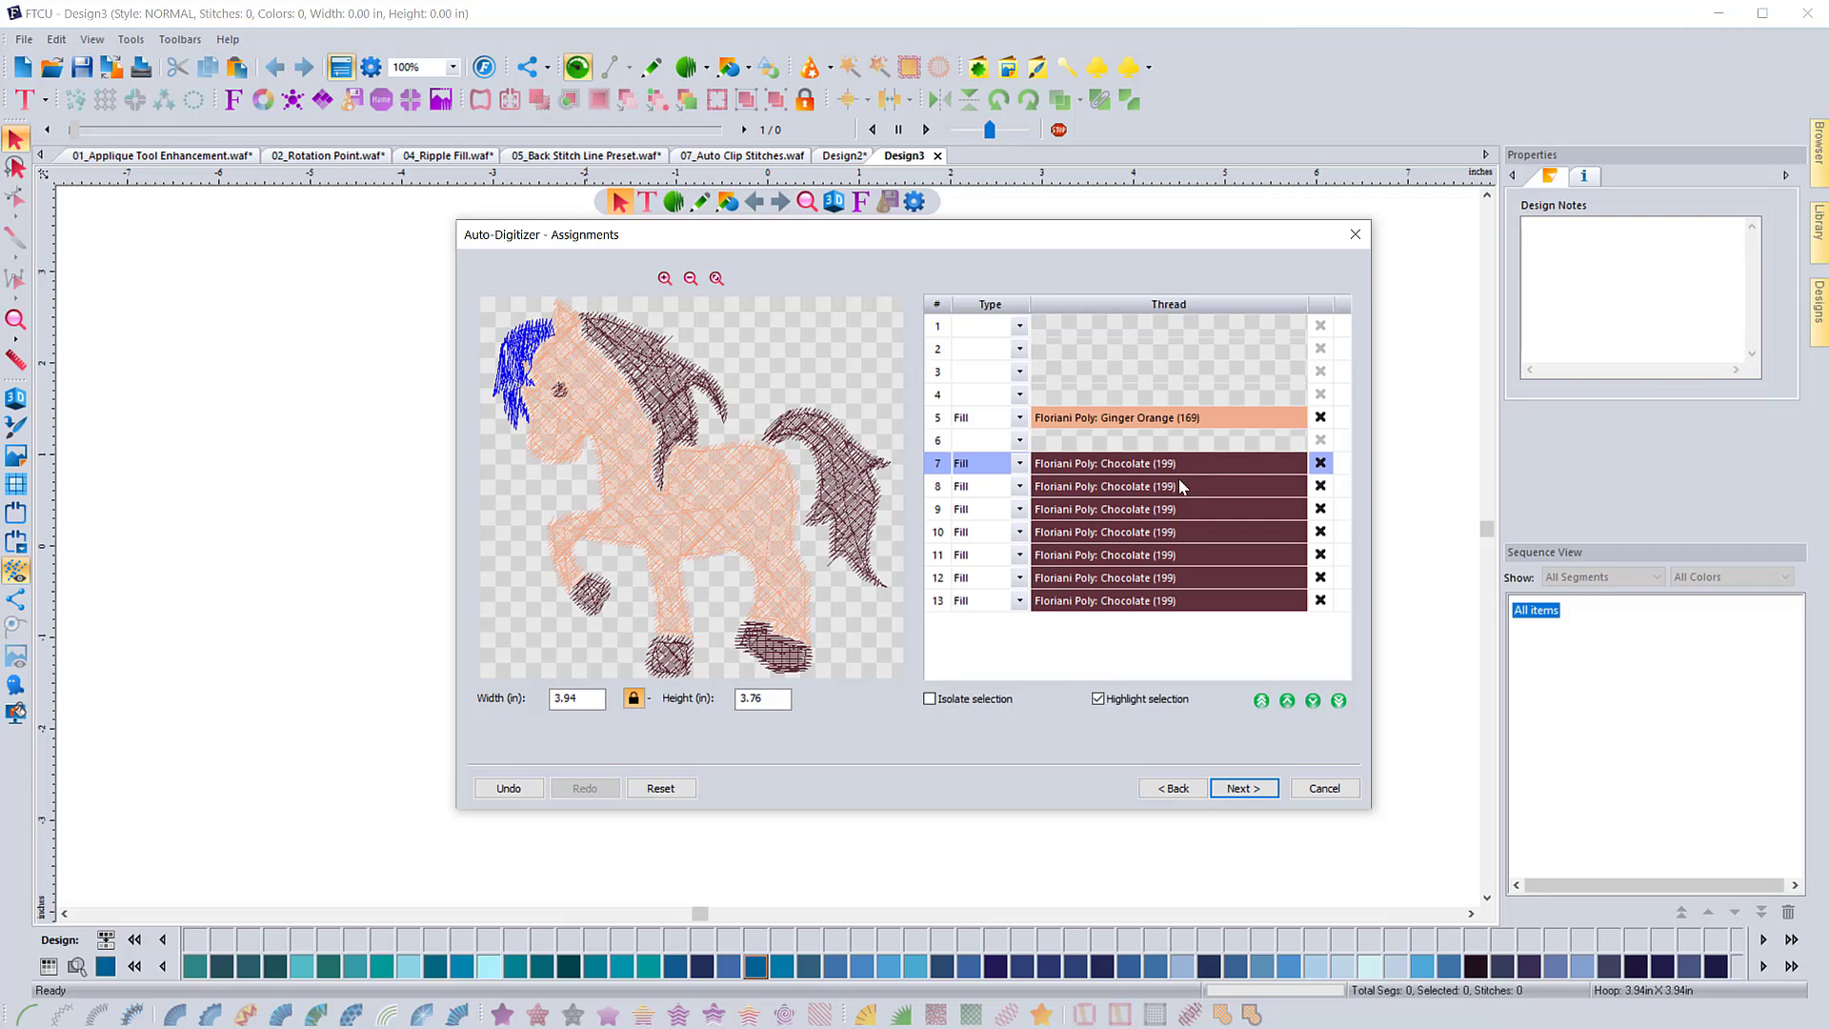
{"action": "left_click", "coordinate": [1180, 479]}
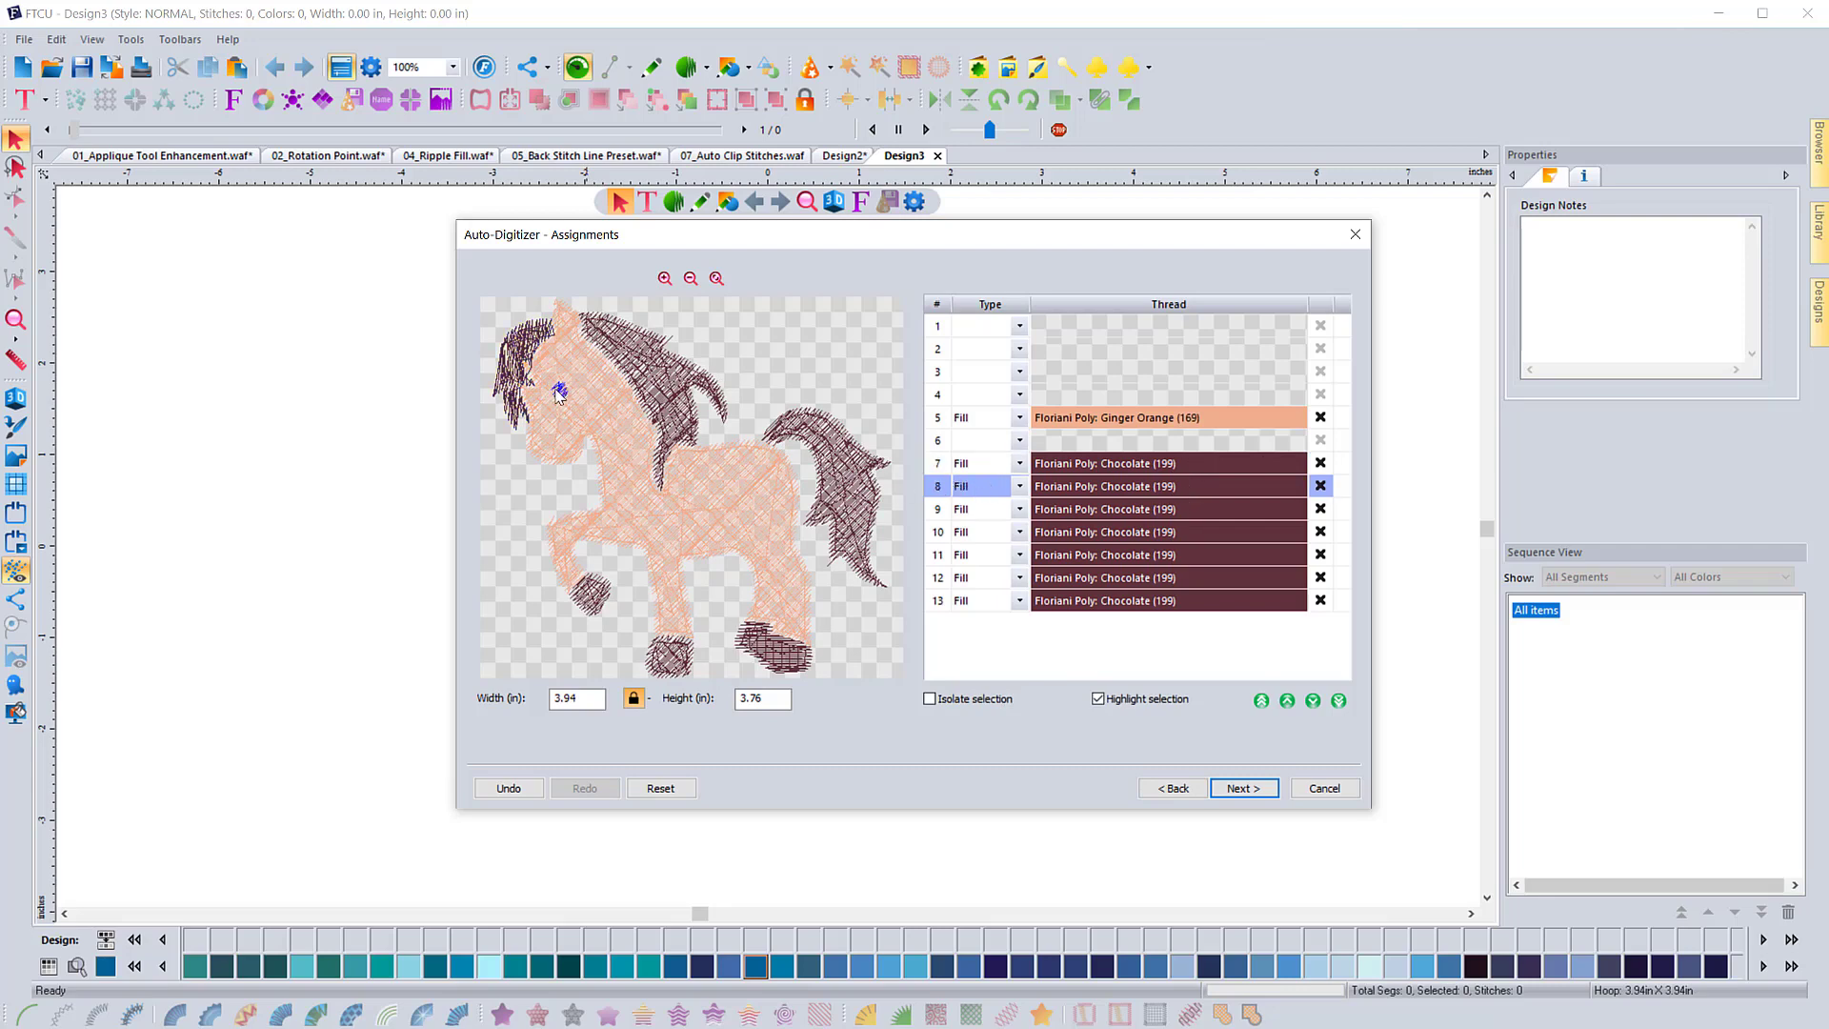
{"action": "left_click", "coordinate": [1019, 486]}
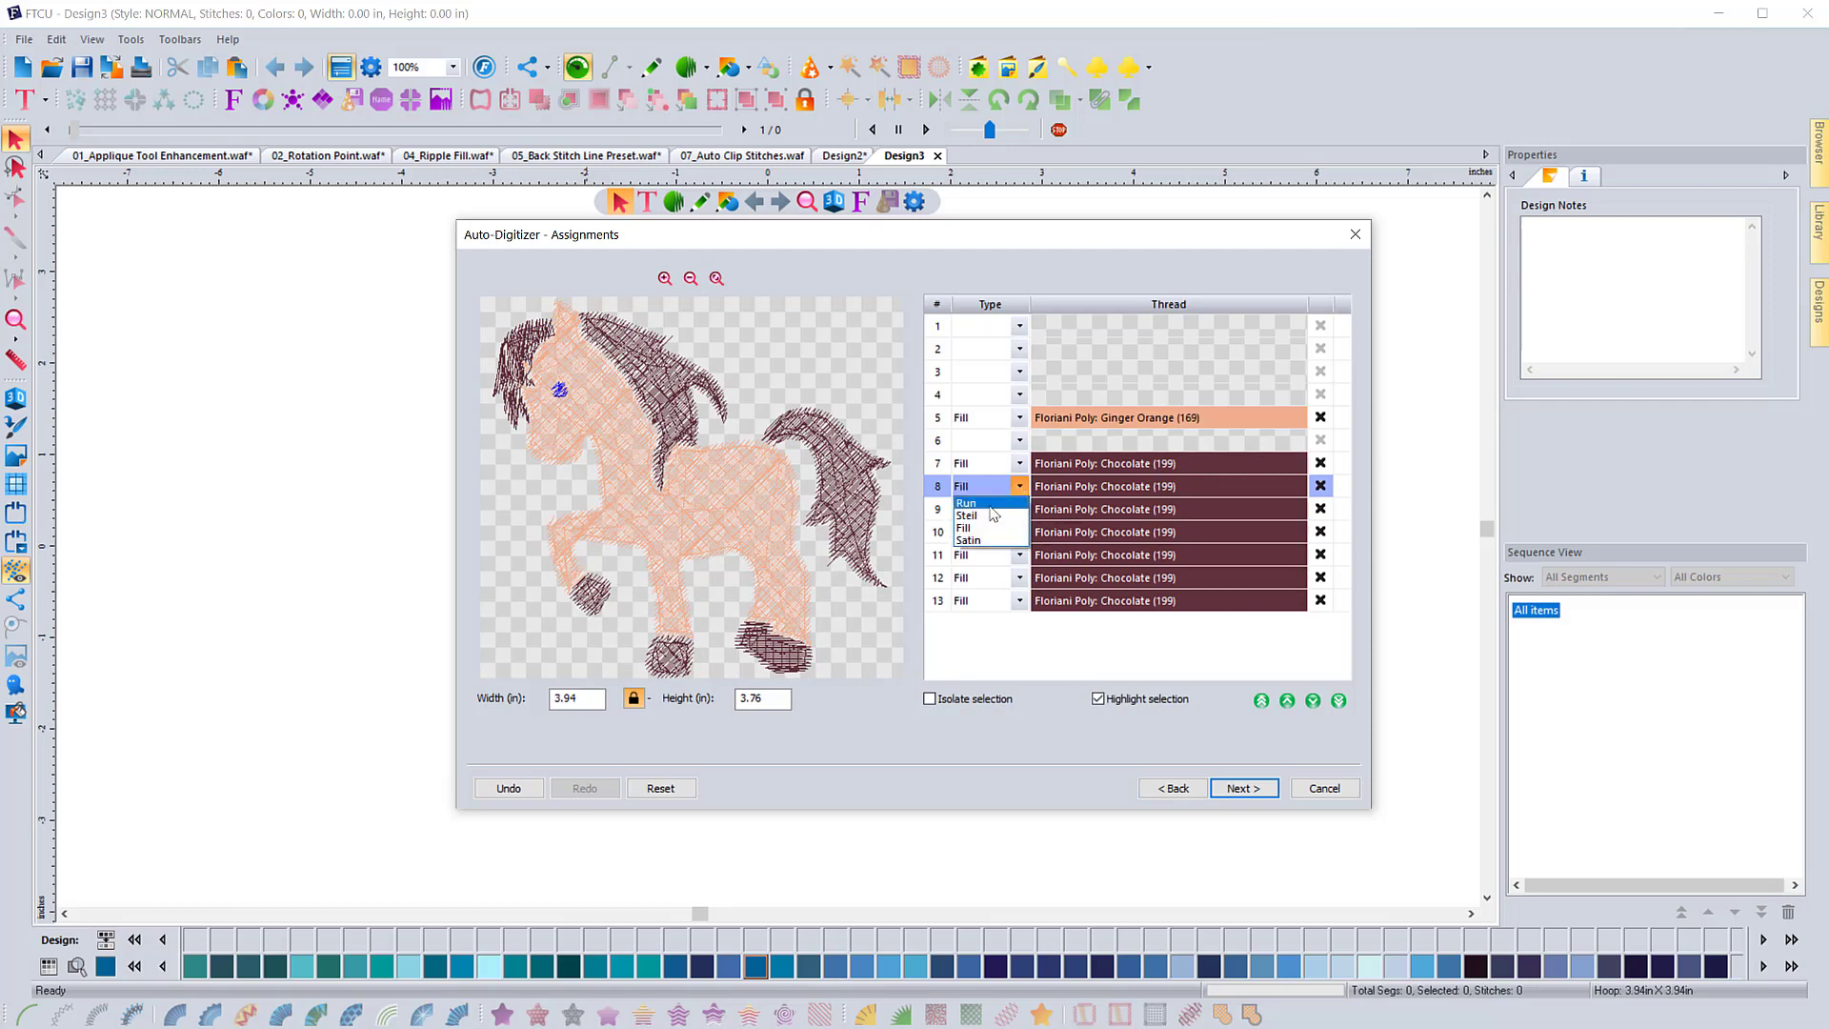
{"action": "left_click", "coordinate": [982, 542]}
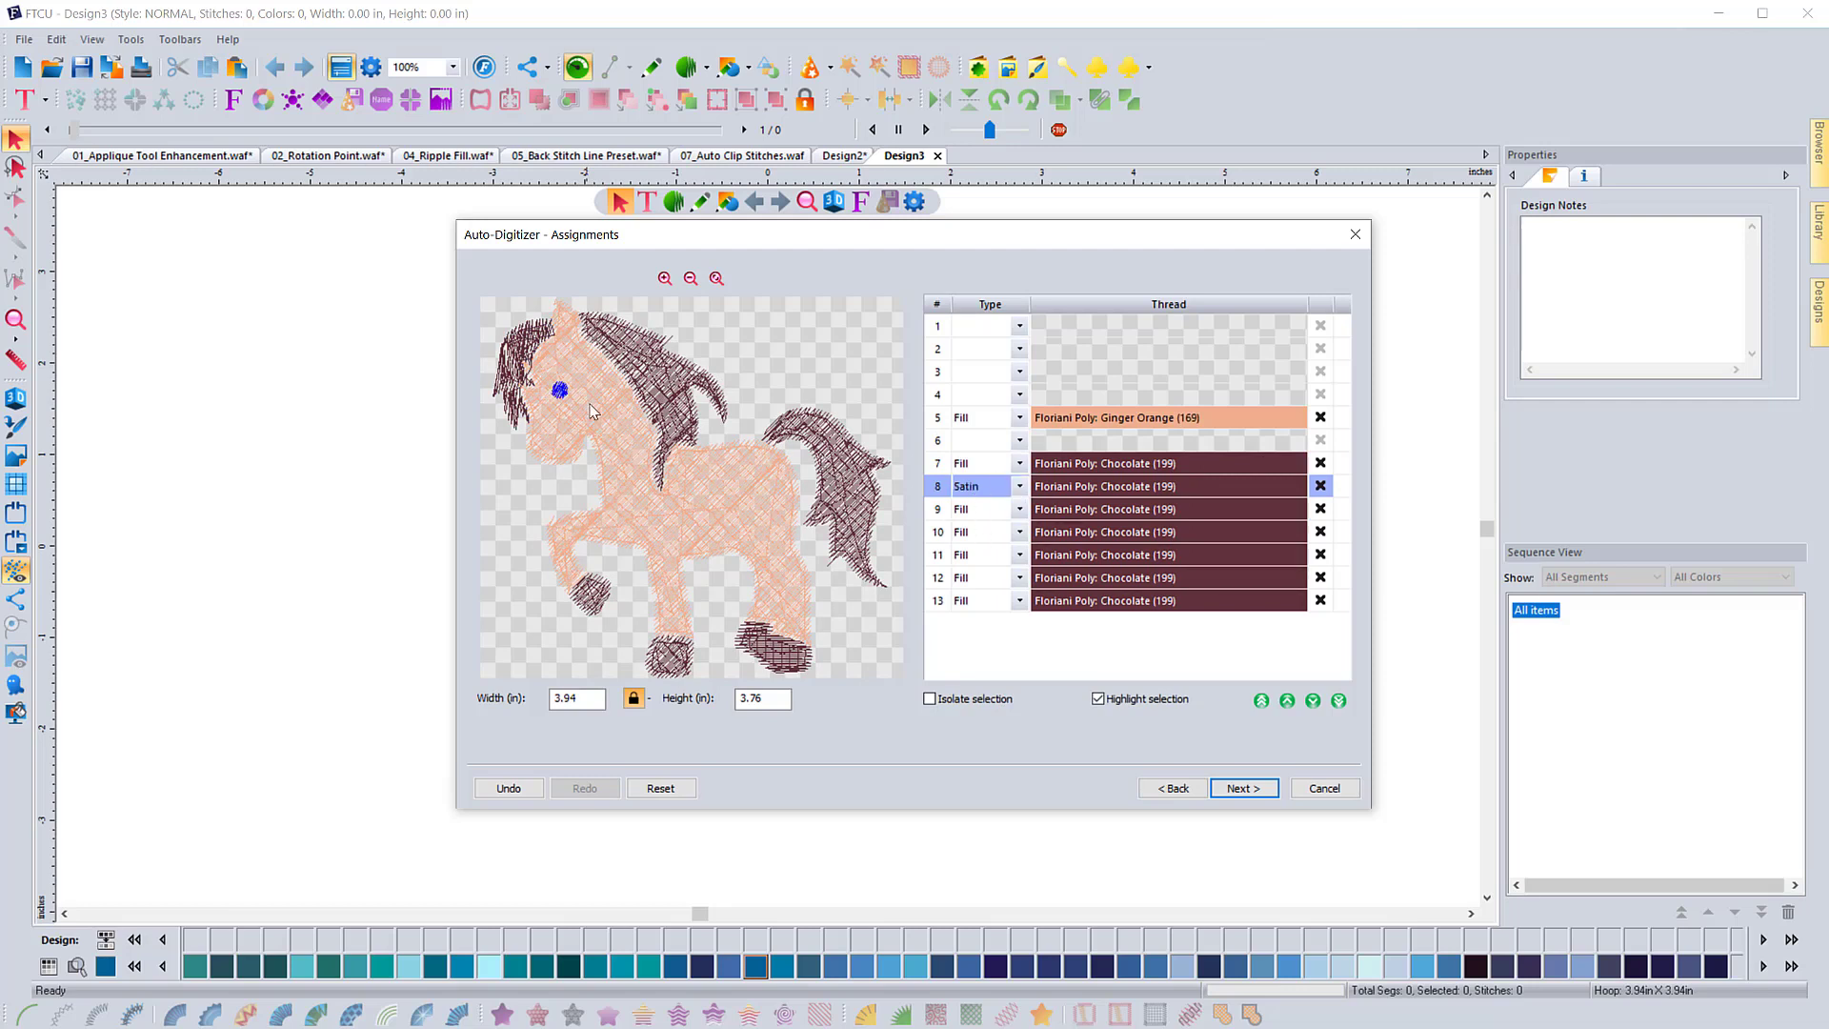
Check the remaining Chocolate objects and move the raised front hoof, object 13, up to position 11 in the stitching order
{"action": "left_click", "coordinate": [1080, 512]}
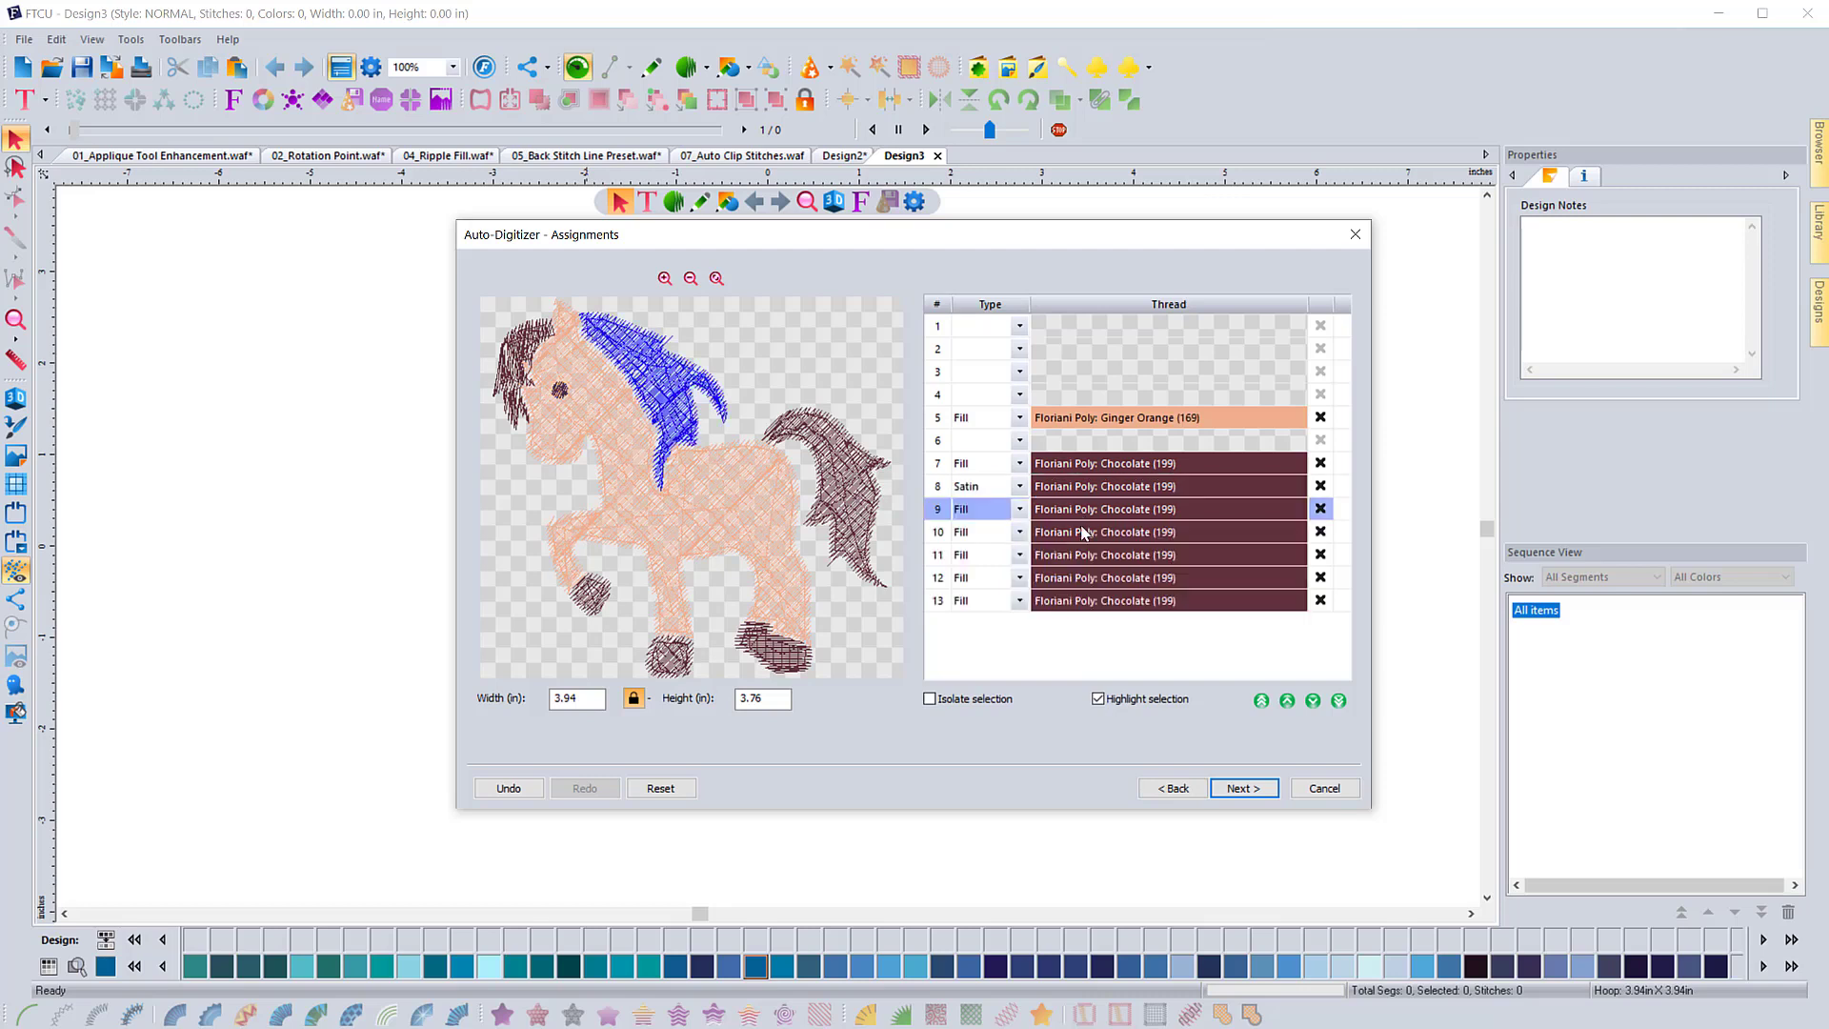
{"action": "left_click", "coordinate": [1082, 533]}
{"action": "left_click", "coordinate": [1086, 556]}
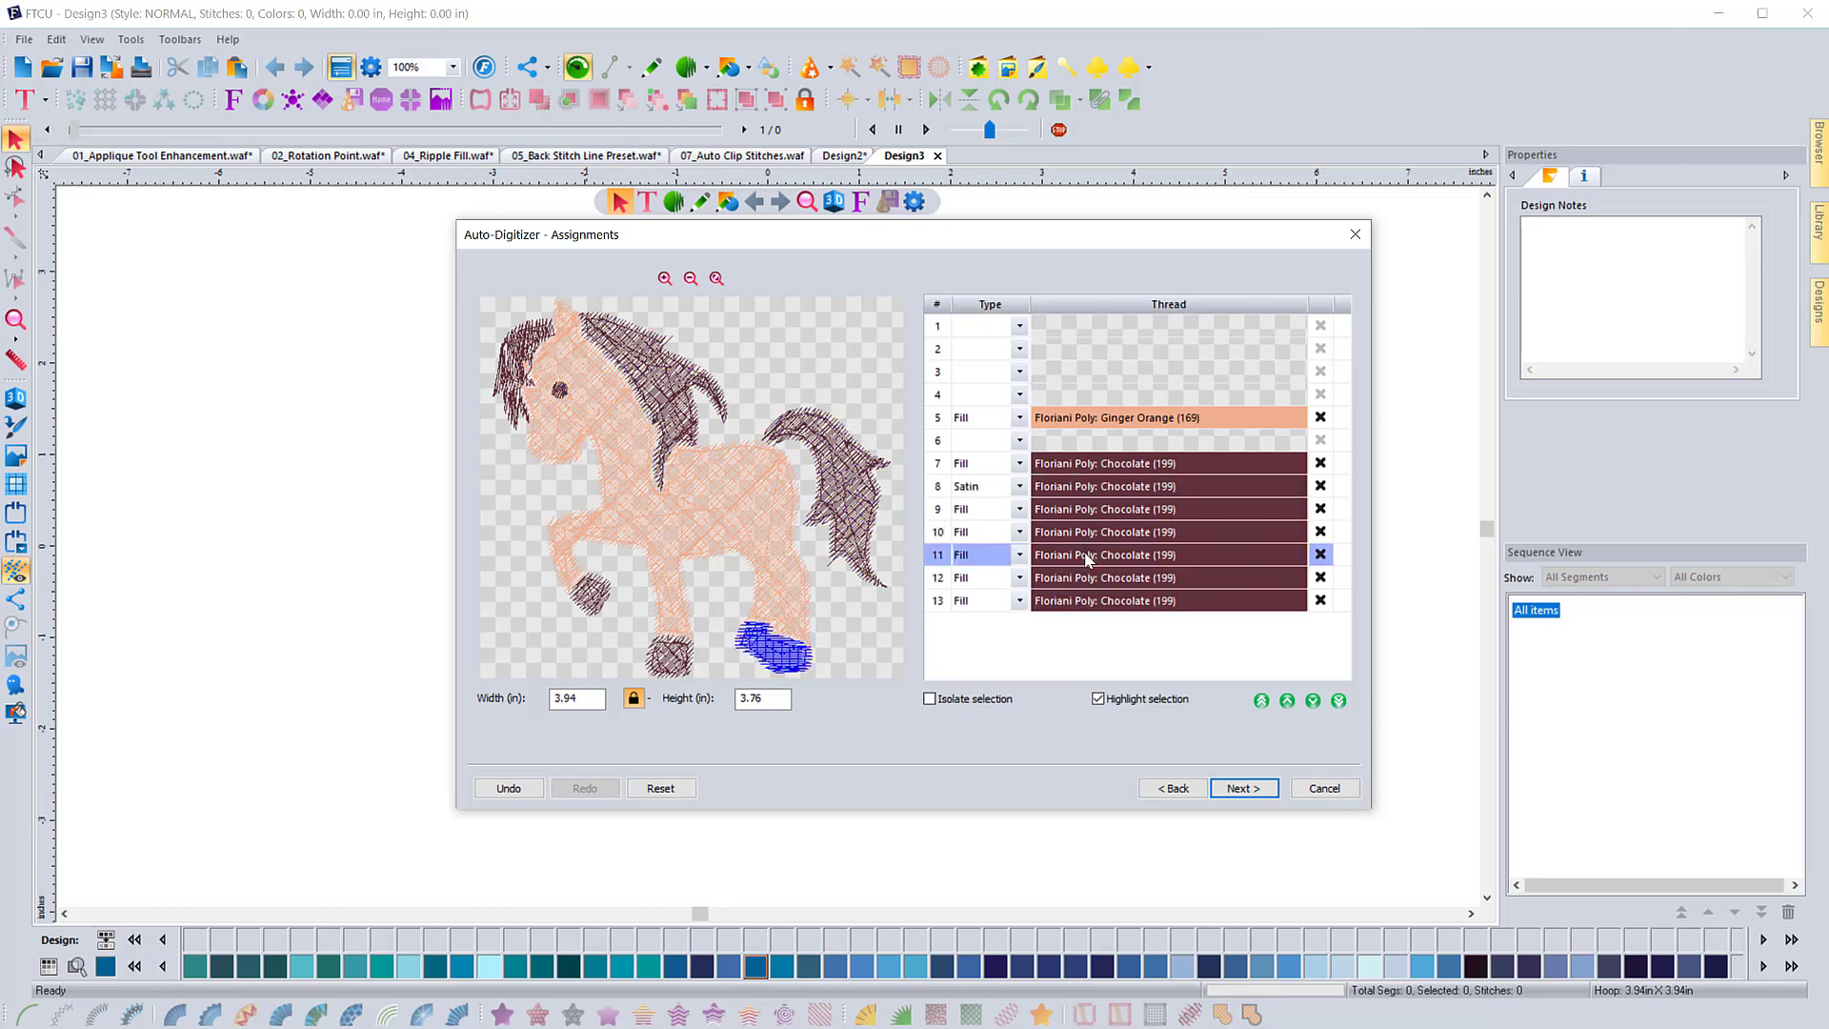
{"action": "left_click", "coordinate": [1087, 578]}
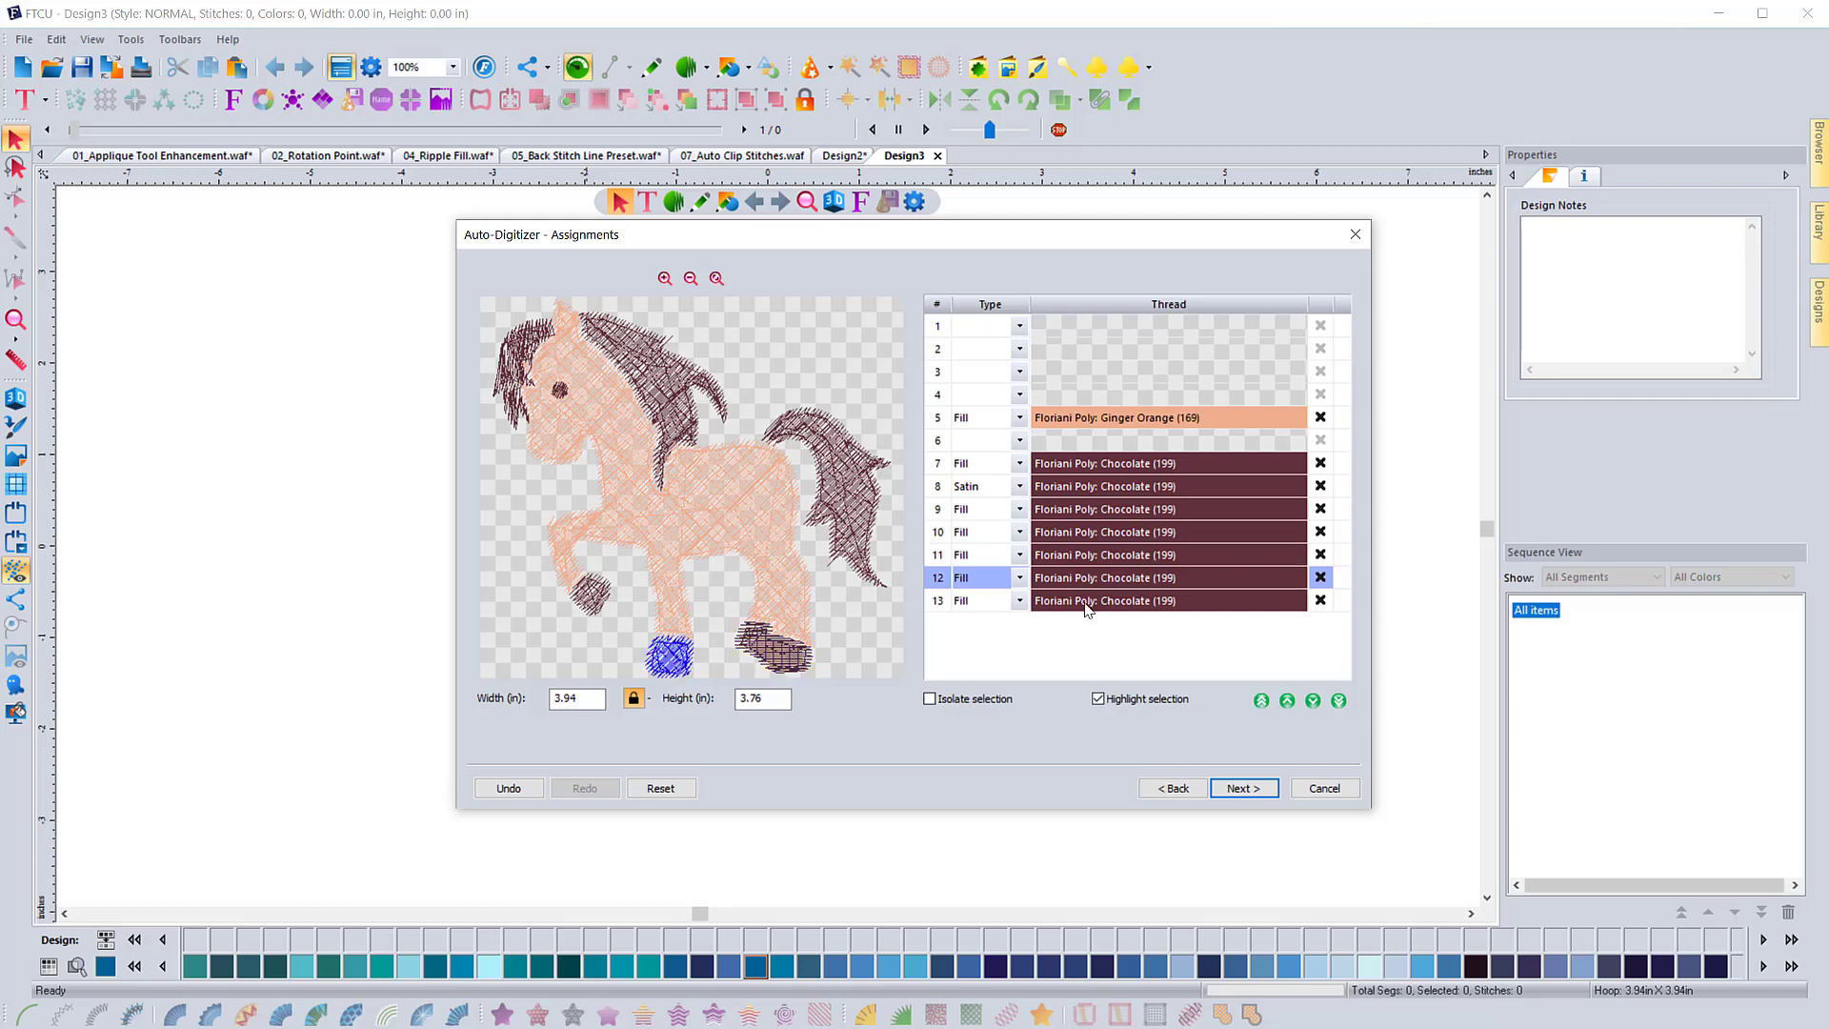
{"action": "left_click", "coordinate": [1088, 602]}
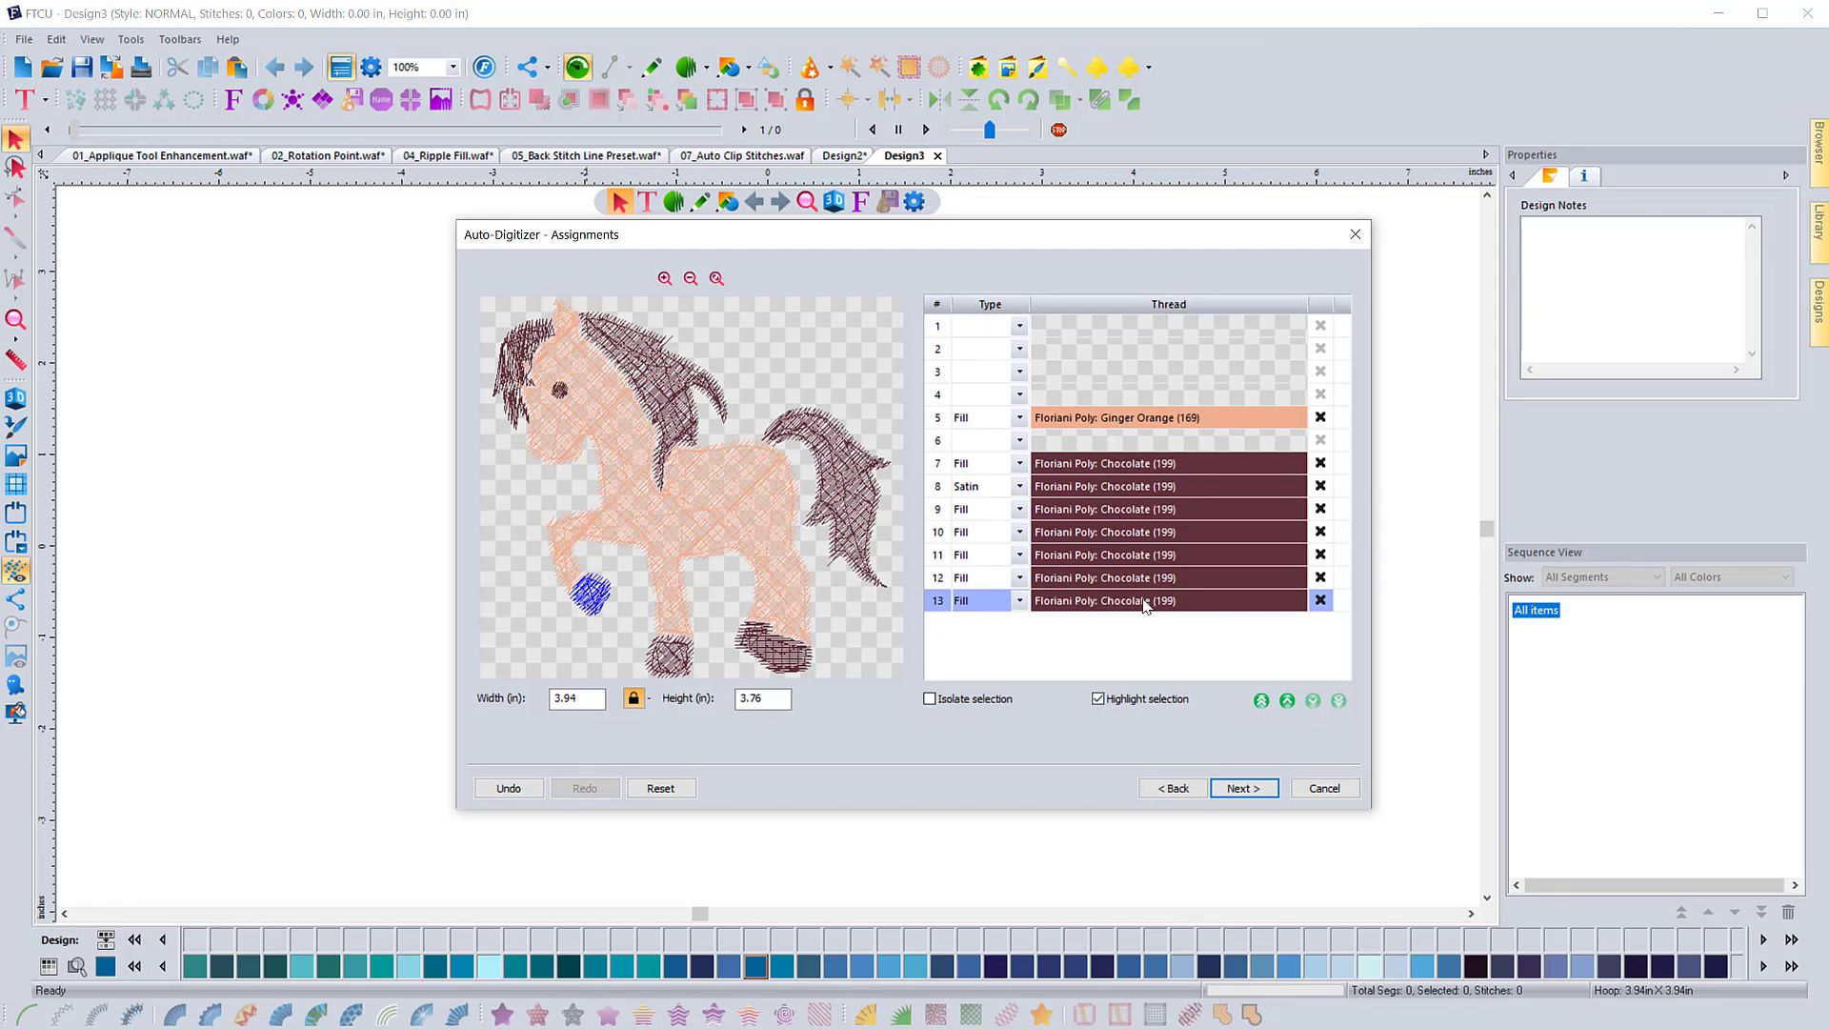
{"action": "left_click", "coordinate": [1286, 702]}
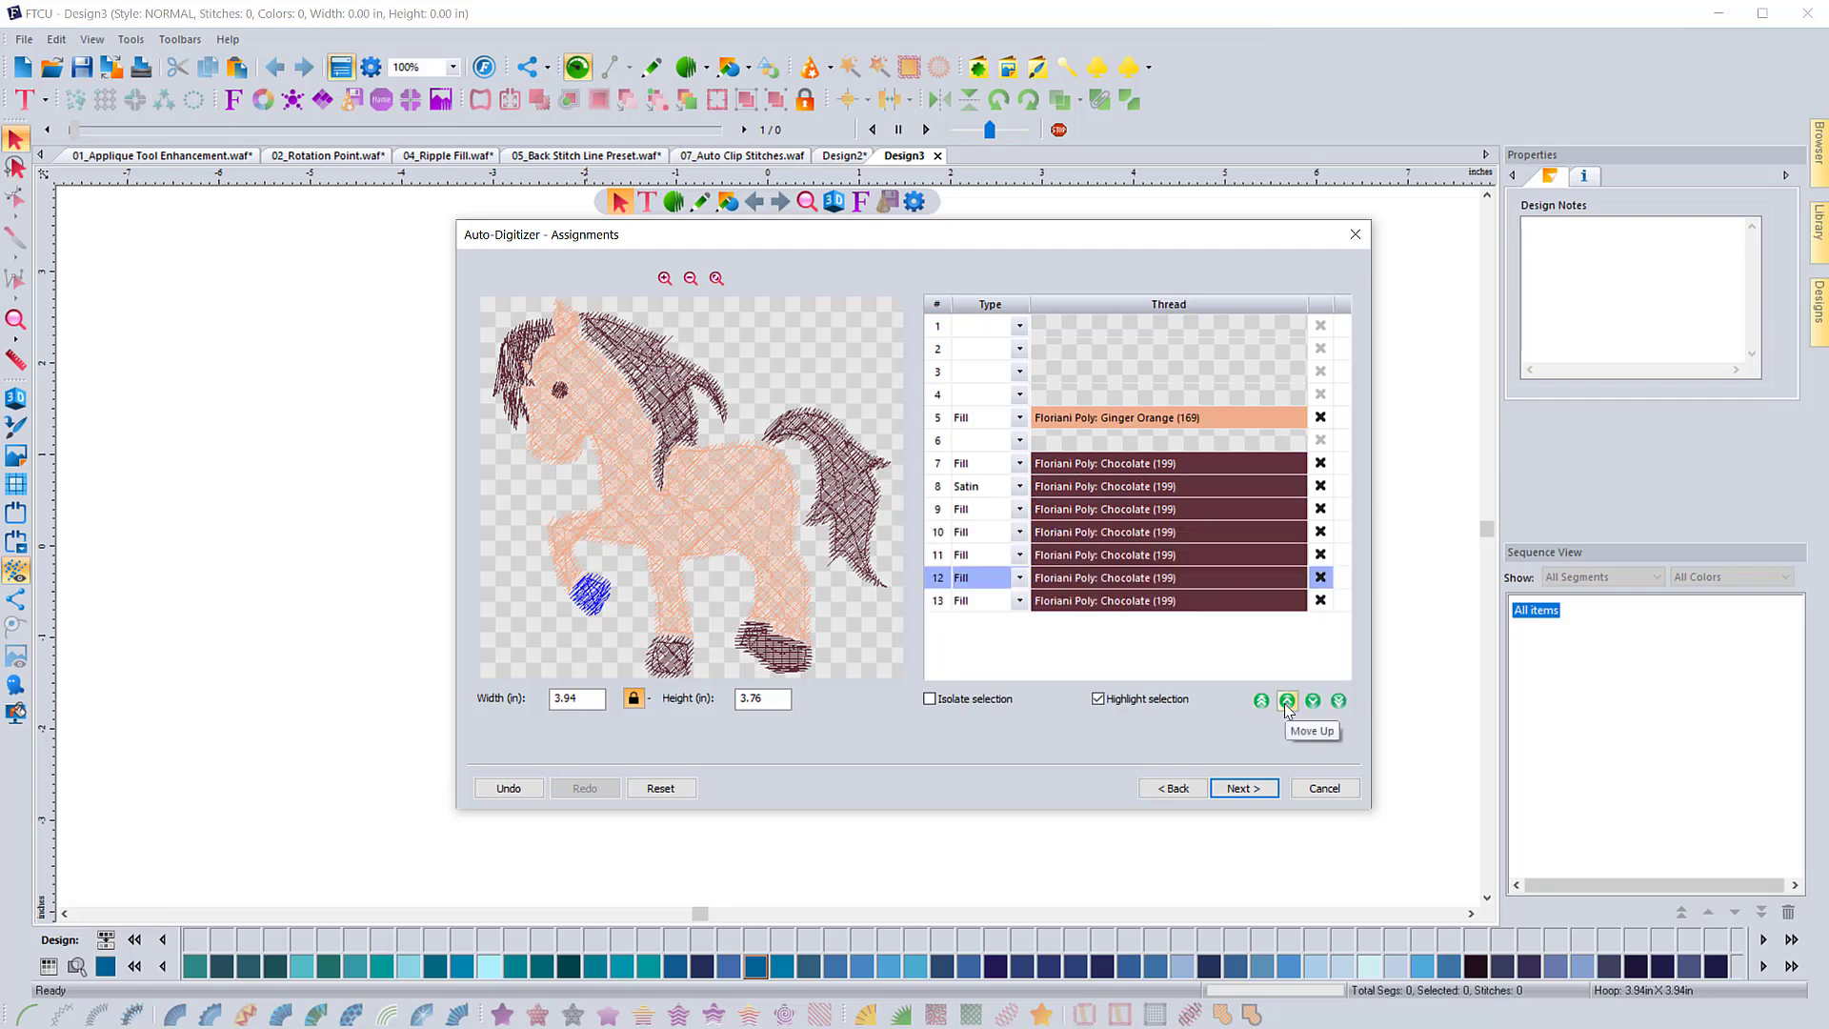
{"action": "left_click", "coordinate": [1286, 702]}
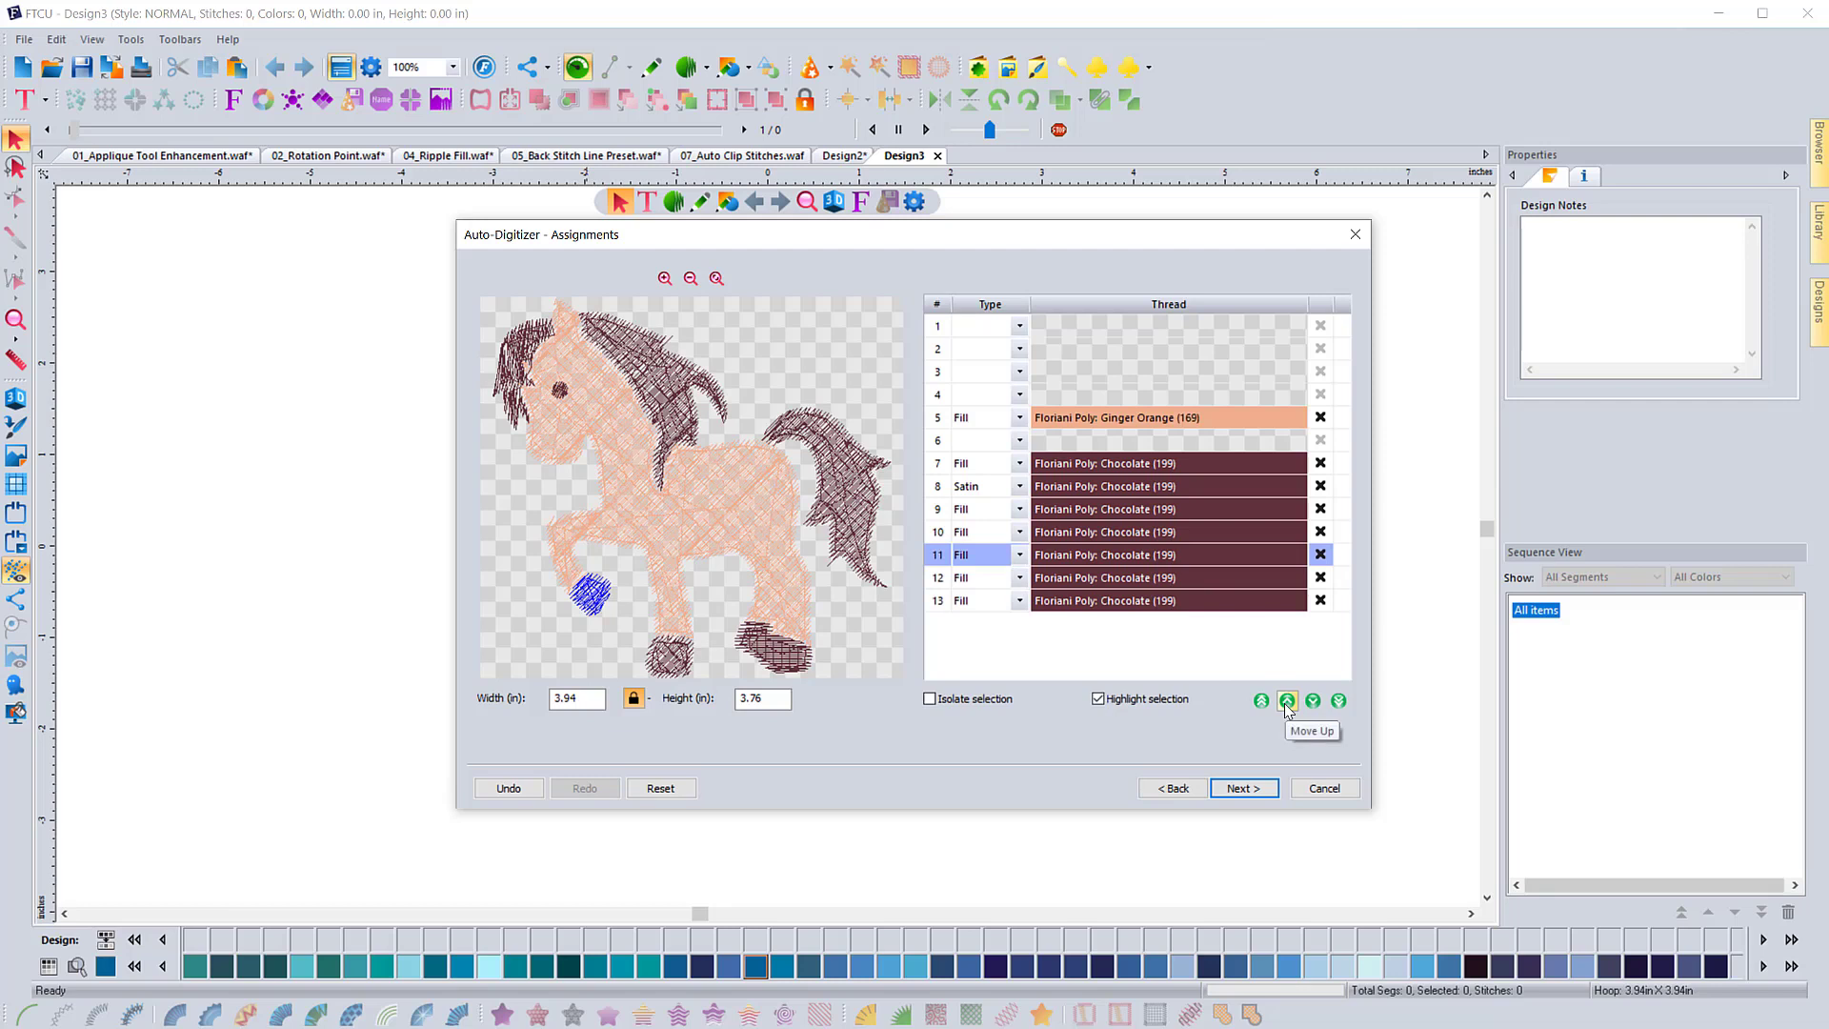
Move the standing front hoof, object 13, up to position 12 and review the stitching order of the three hooves
{"action": "left_click", "coordinate": [1081, 539]}
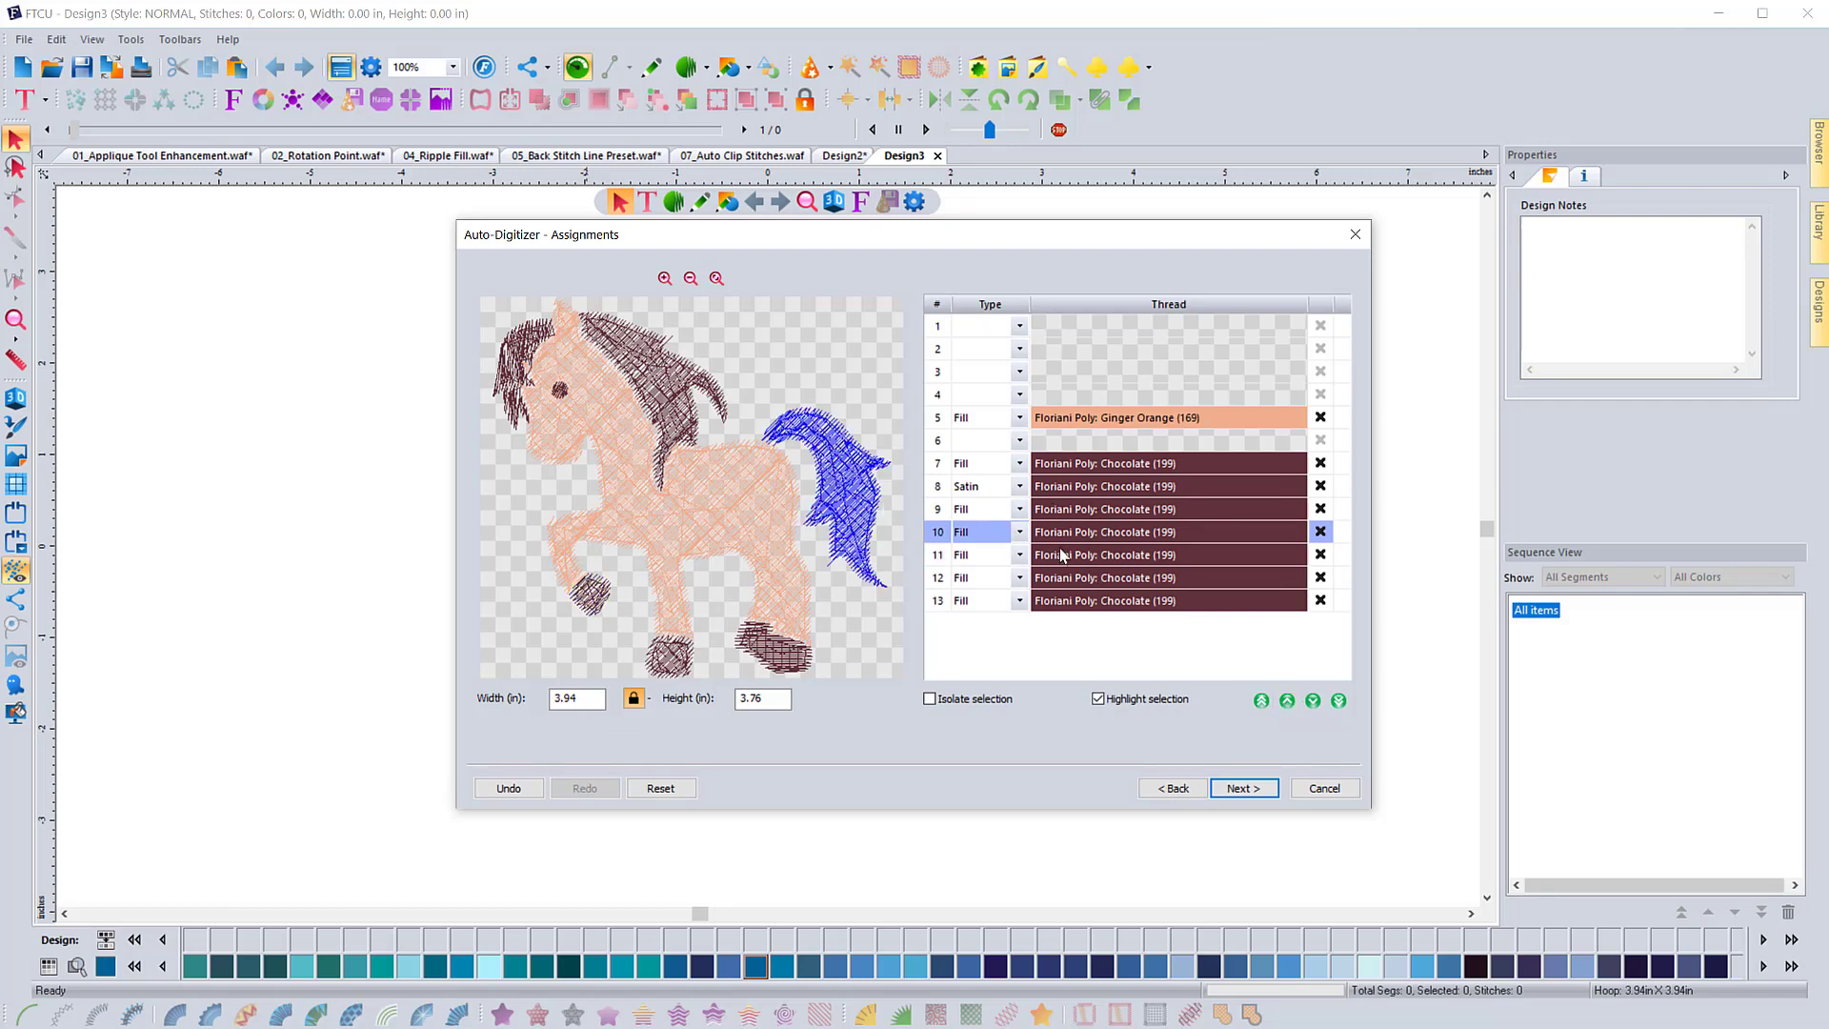
{"action": "left_click", "coordinate": [1059, 557]}
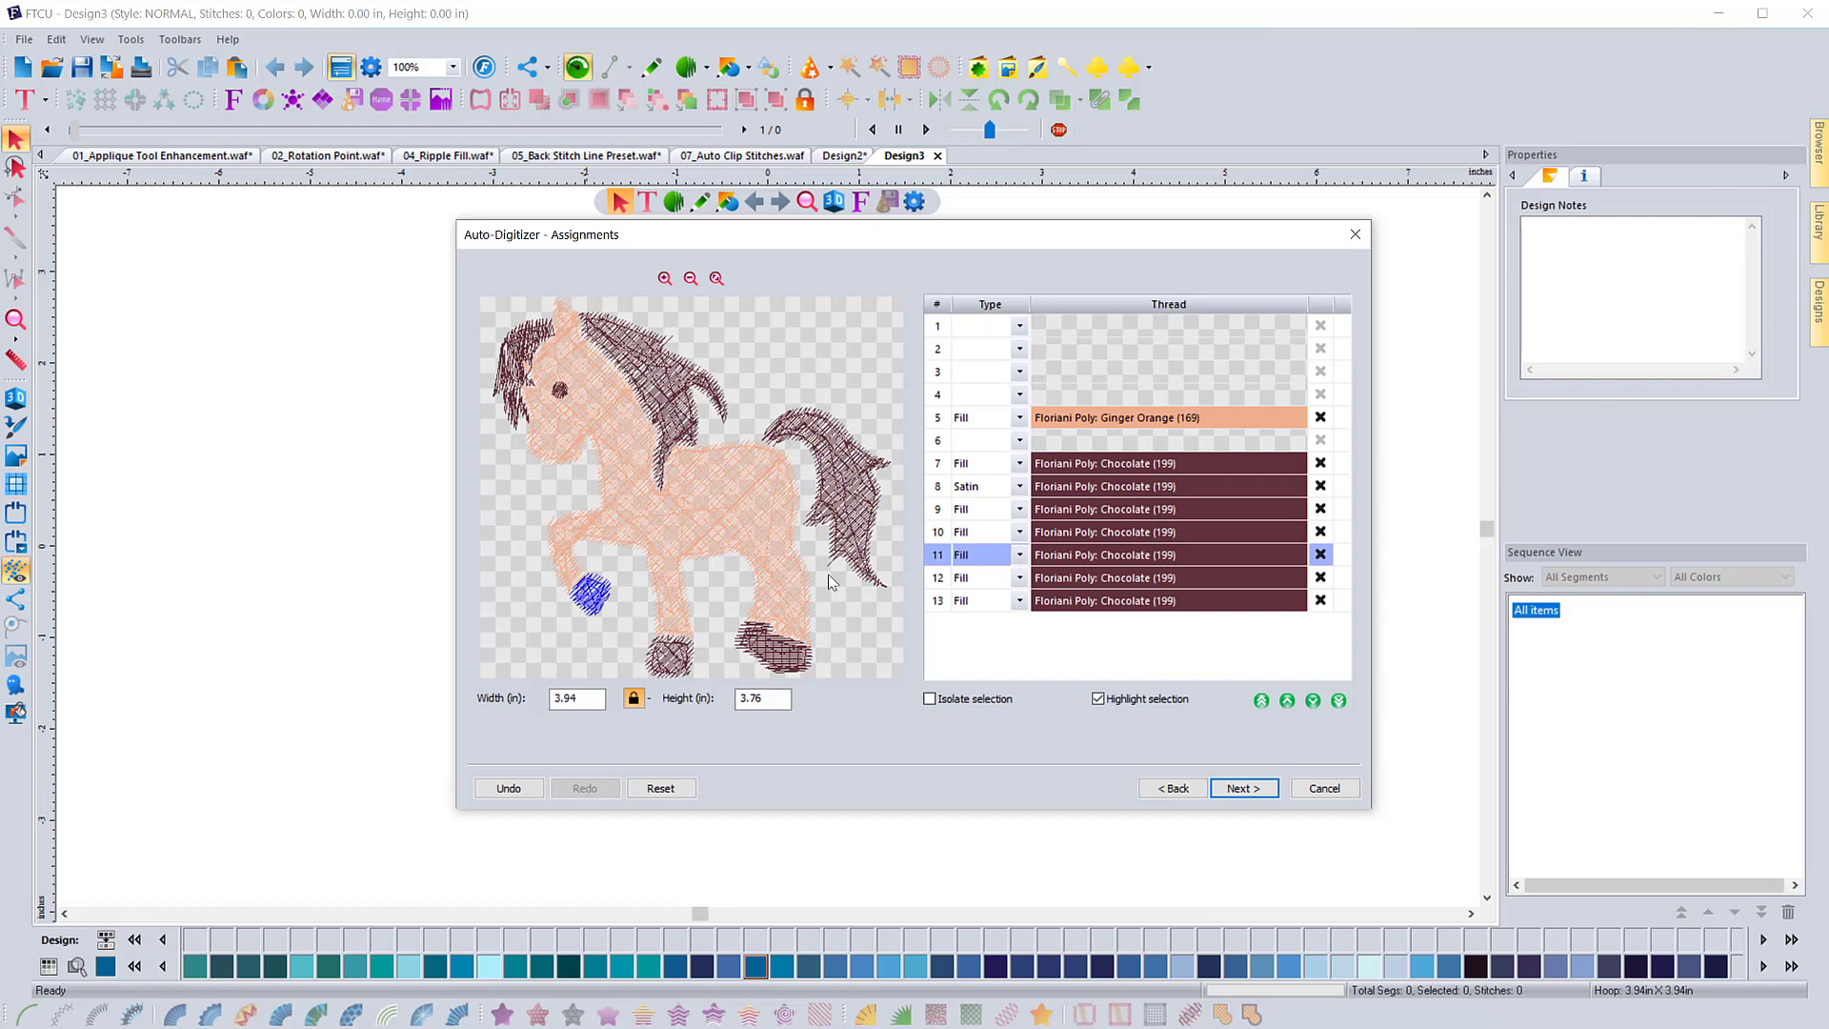
{"action": "left_click", "coordinate": [1056, 579]}
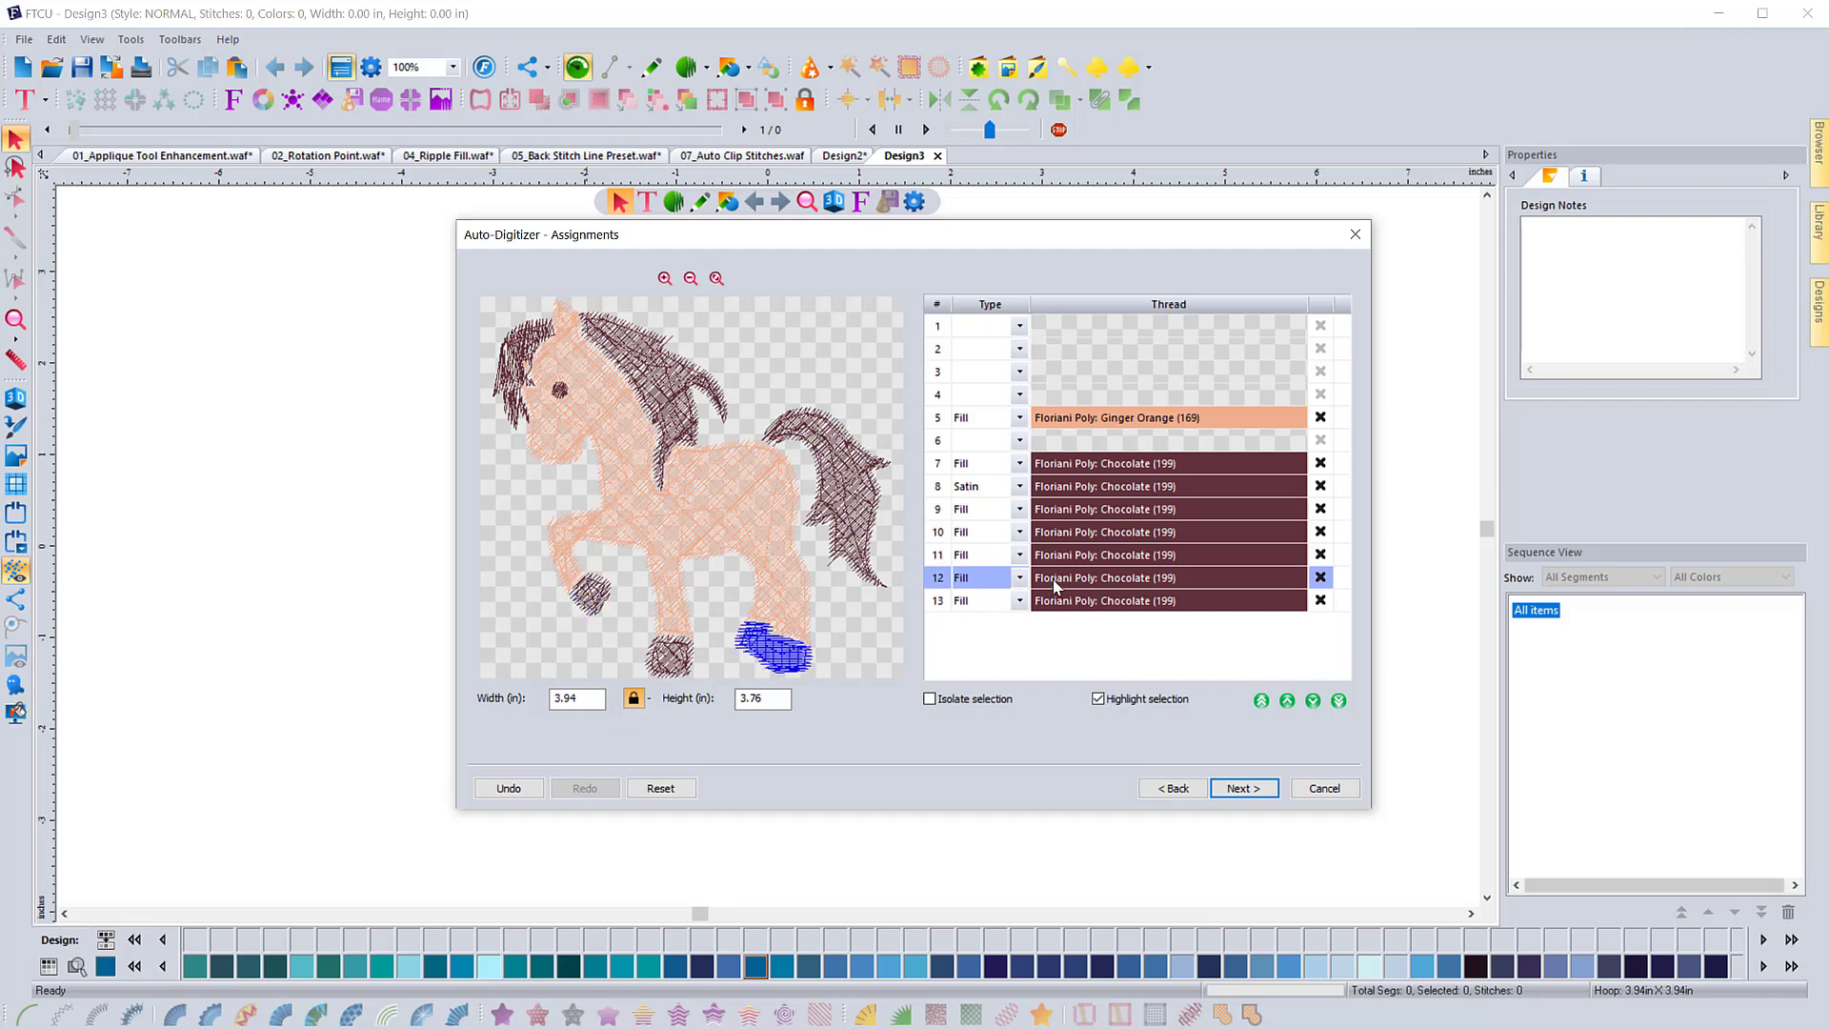
{"action": "left_click", "coordinate": [1065, 600]}
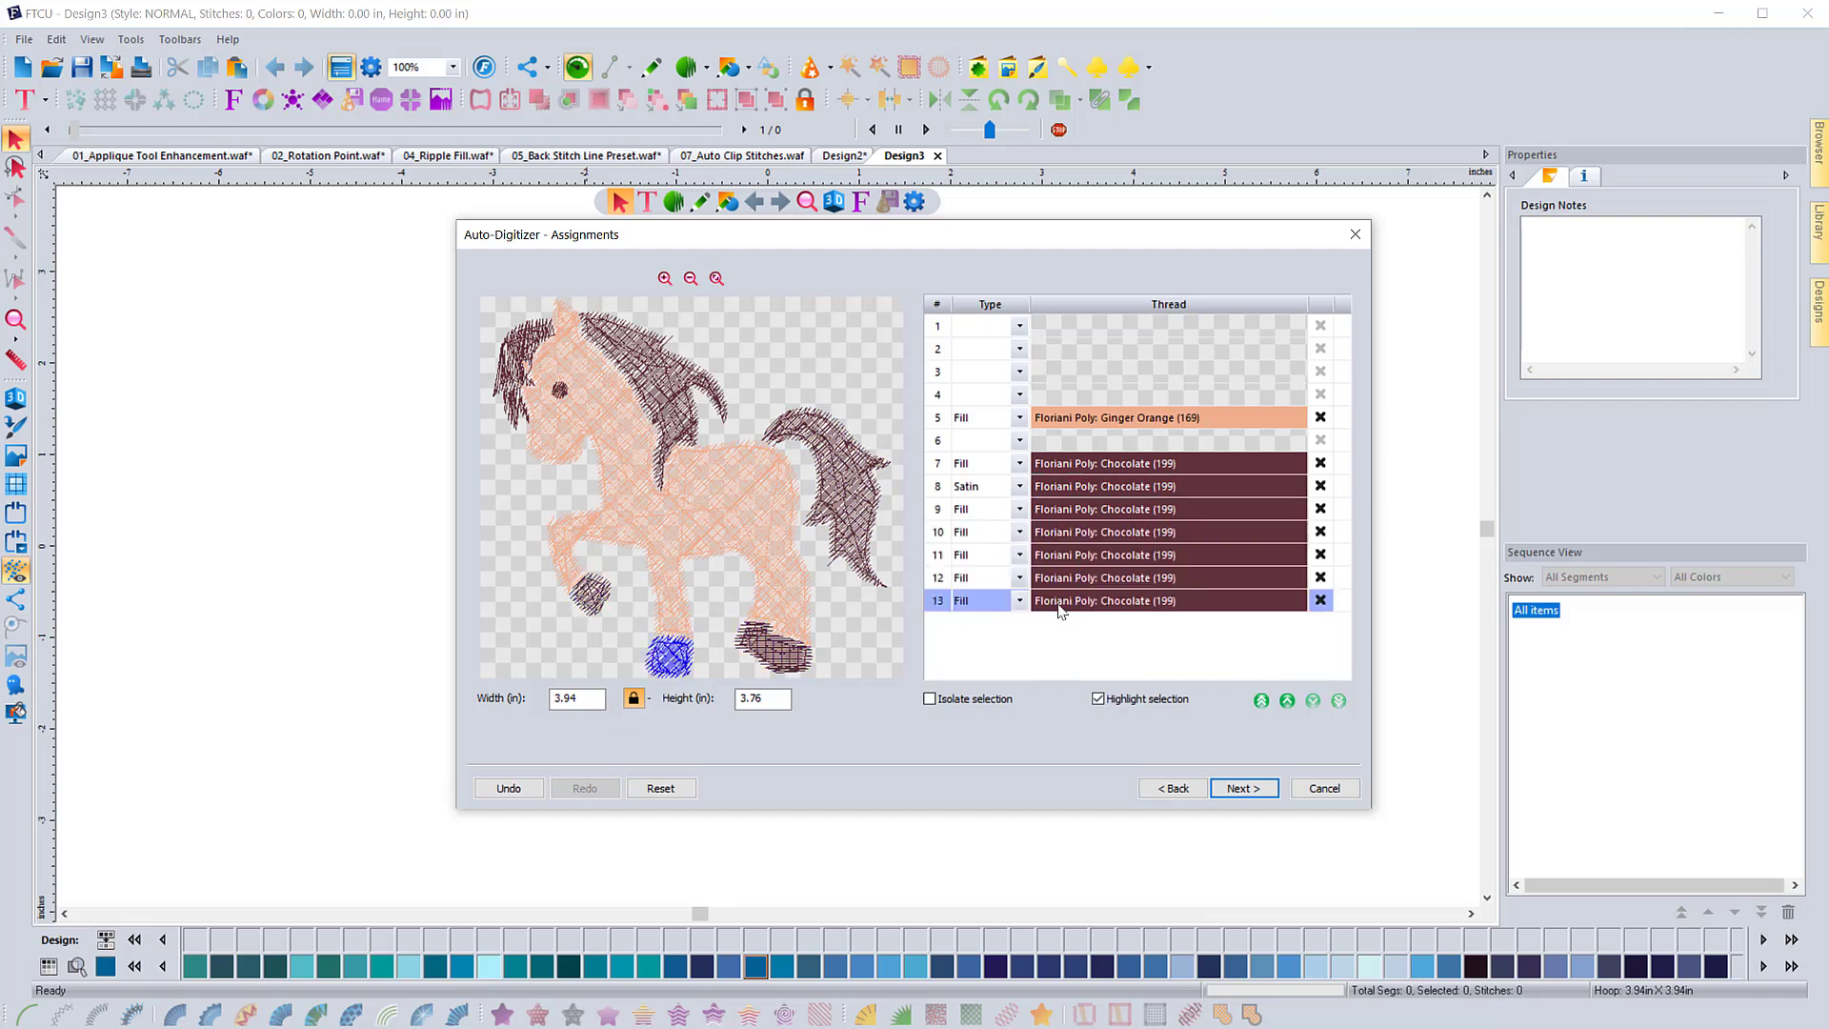
{"action": "left_click", "coordinate": [1287, 700]}
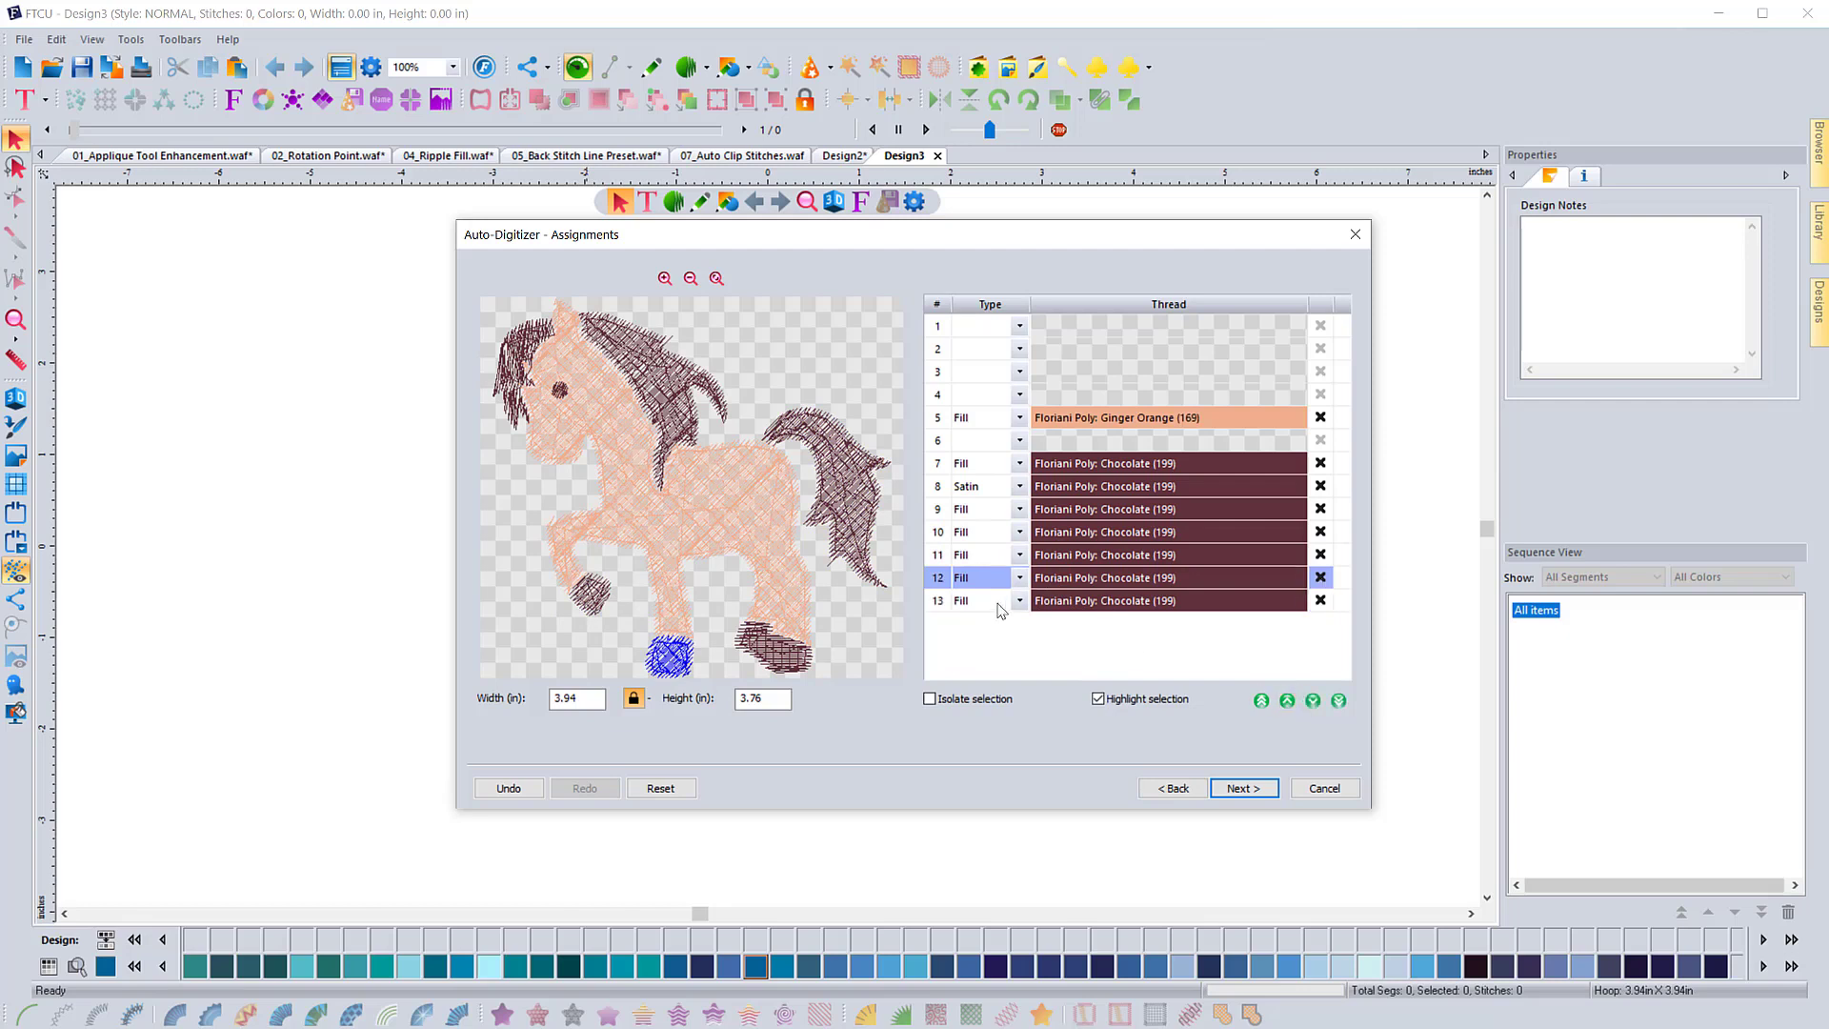
{"action": "left_click", "coordinate": [1074, 558]}
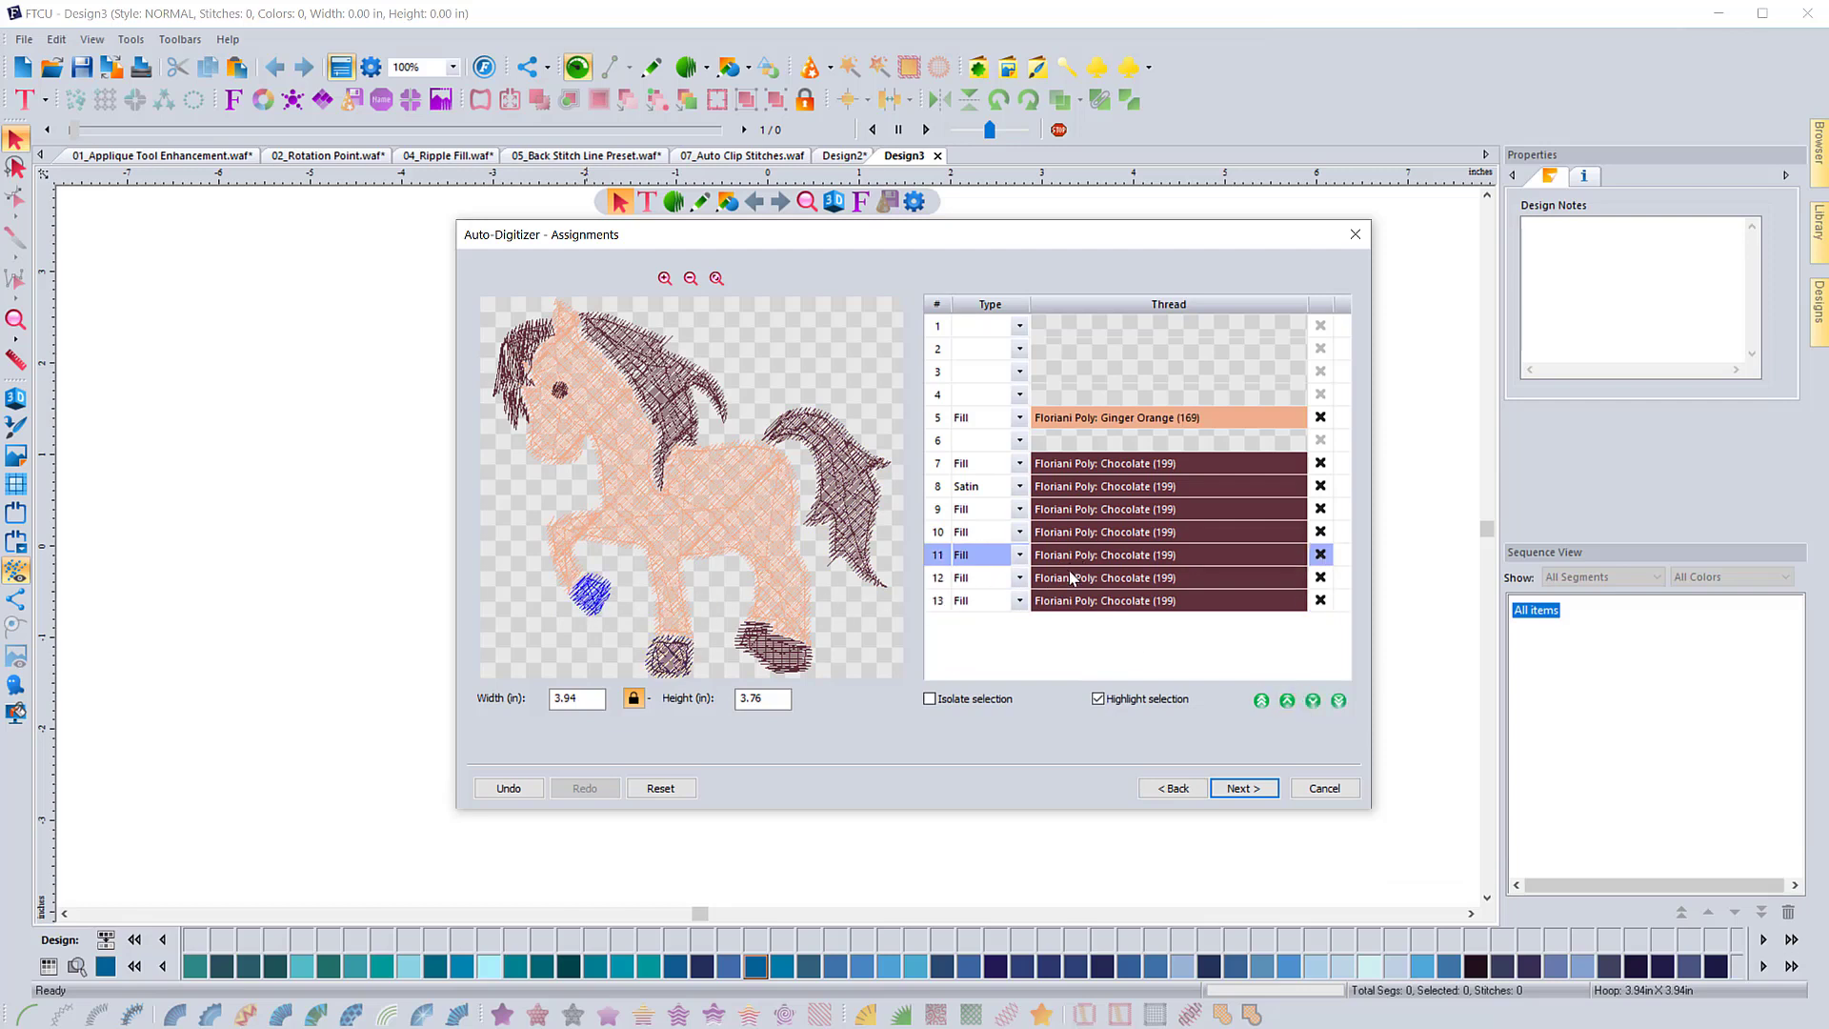
{"action": "left_click", "coordinate": [1071, 577]}
{"action": "left_click", "coordinate": [1072, 604]}
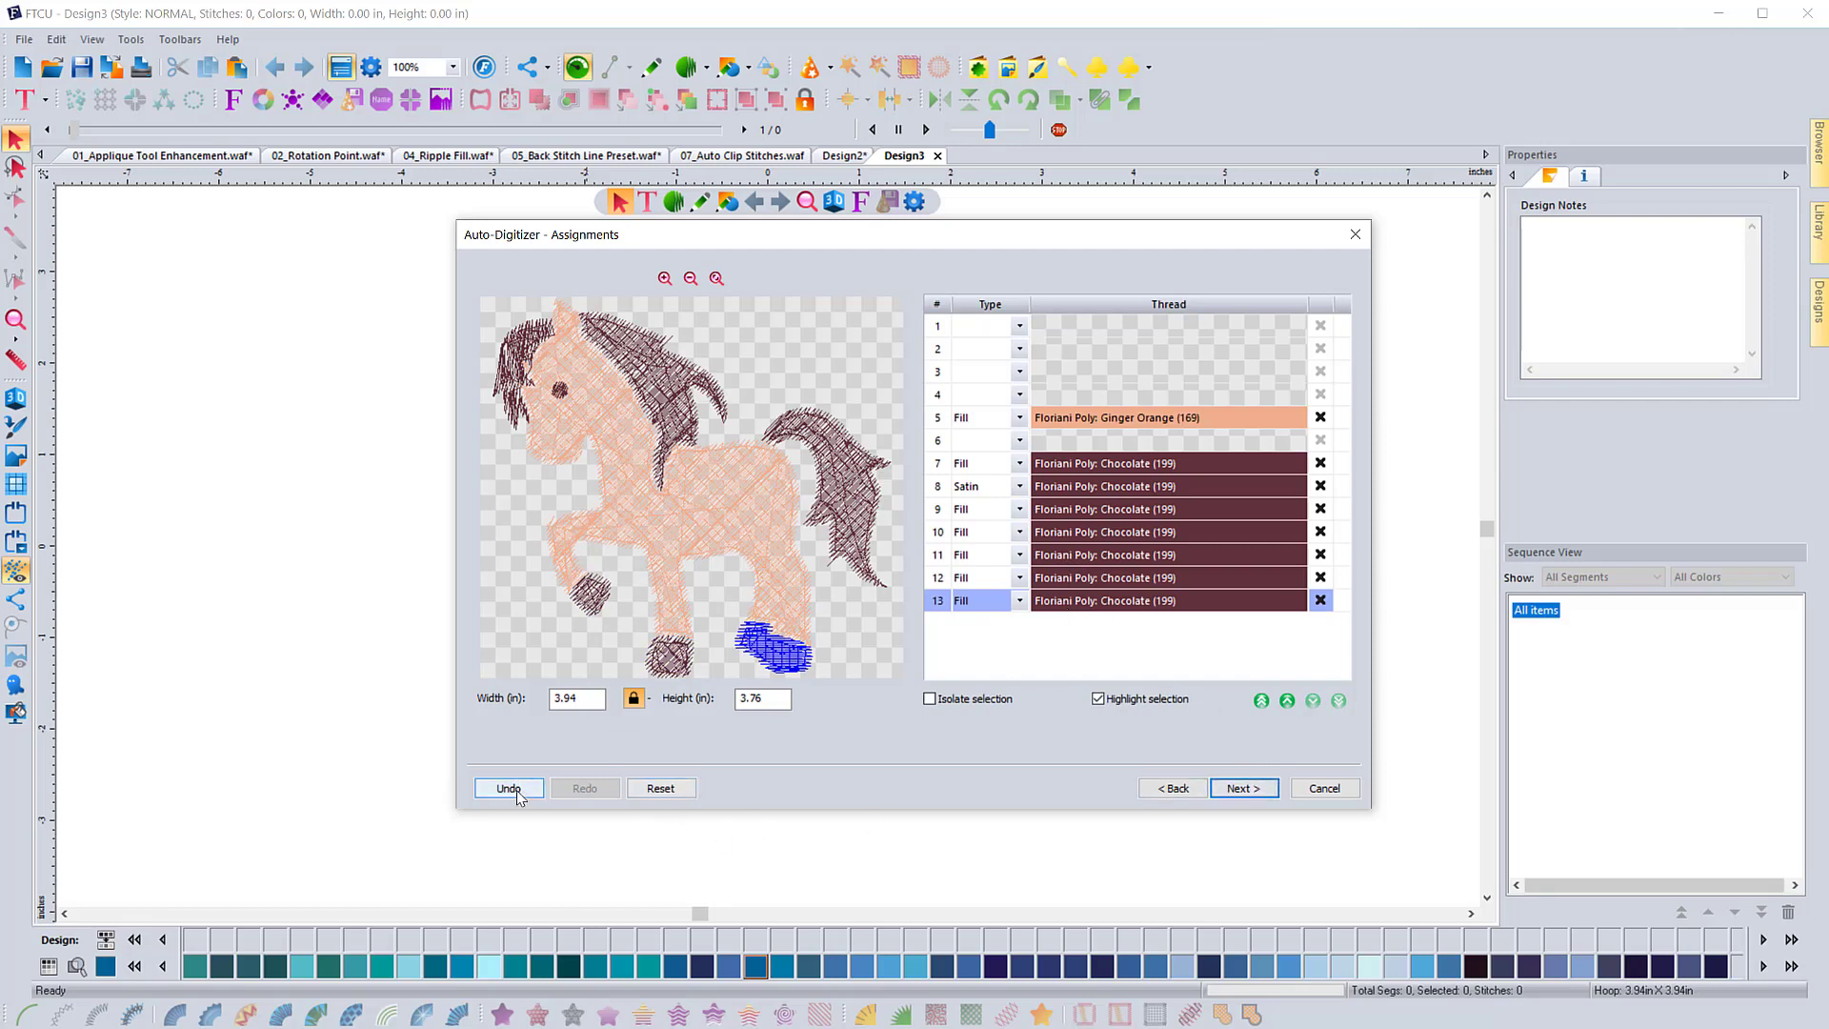
Accept the object assignments and add an outline to the horse in Floriani Poly Provincial Rose (796)
{"action": "left_click", "coordinate": [1239, 789]}
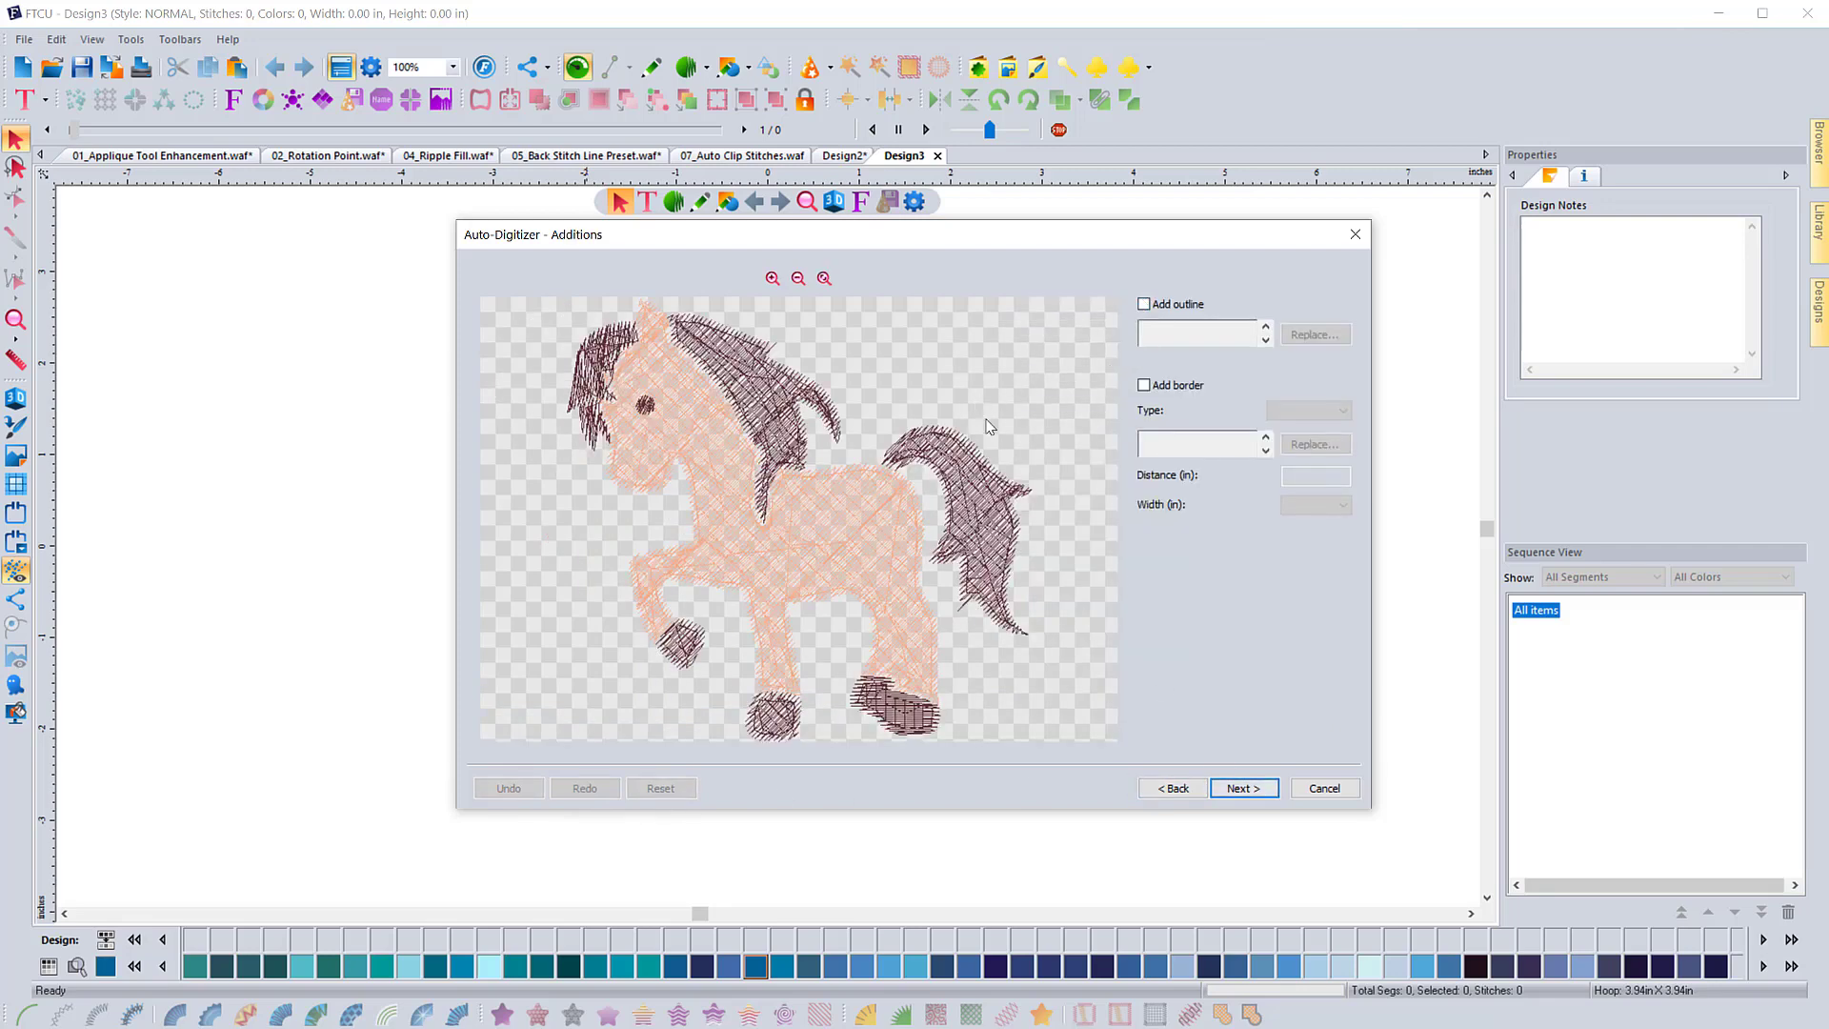
{"action": "left_click", "coordinate": [1144, 305]}
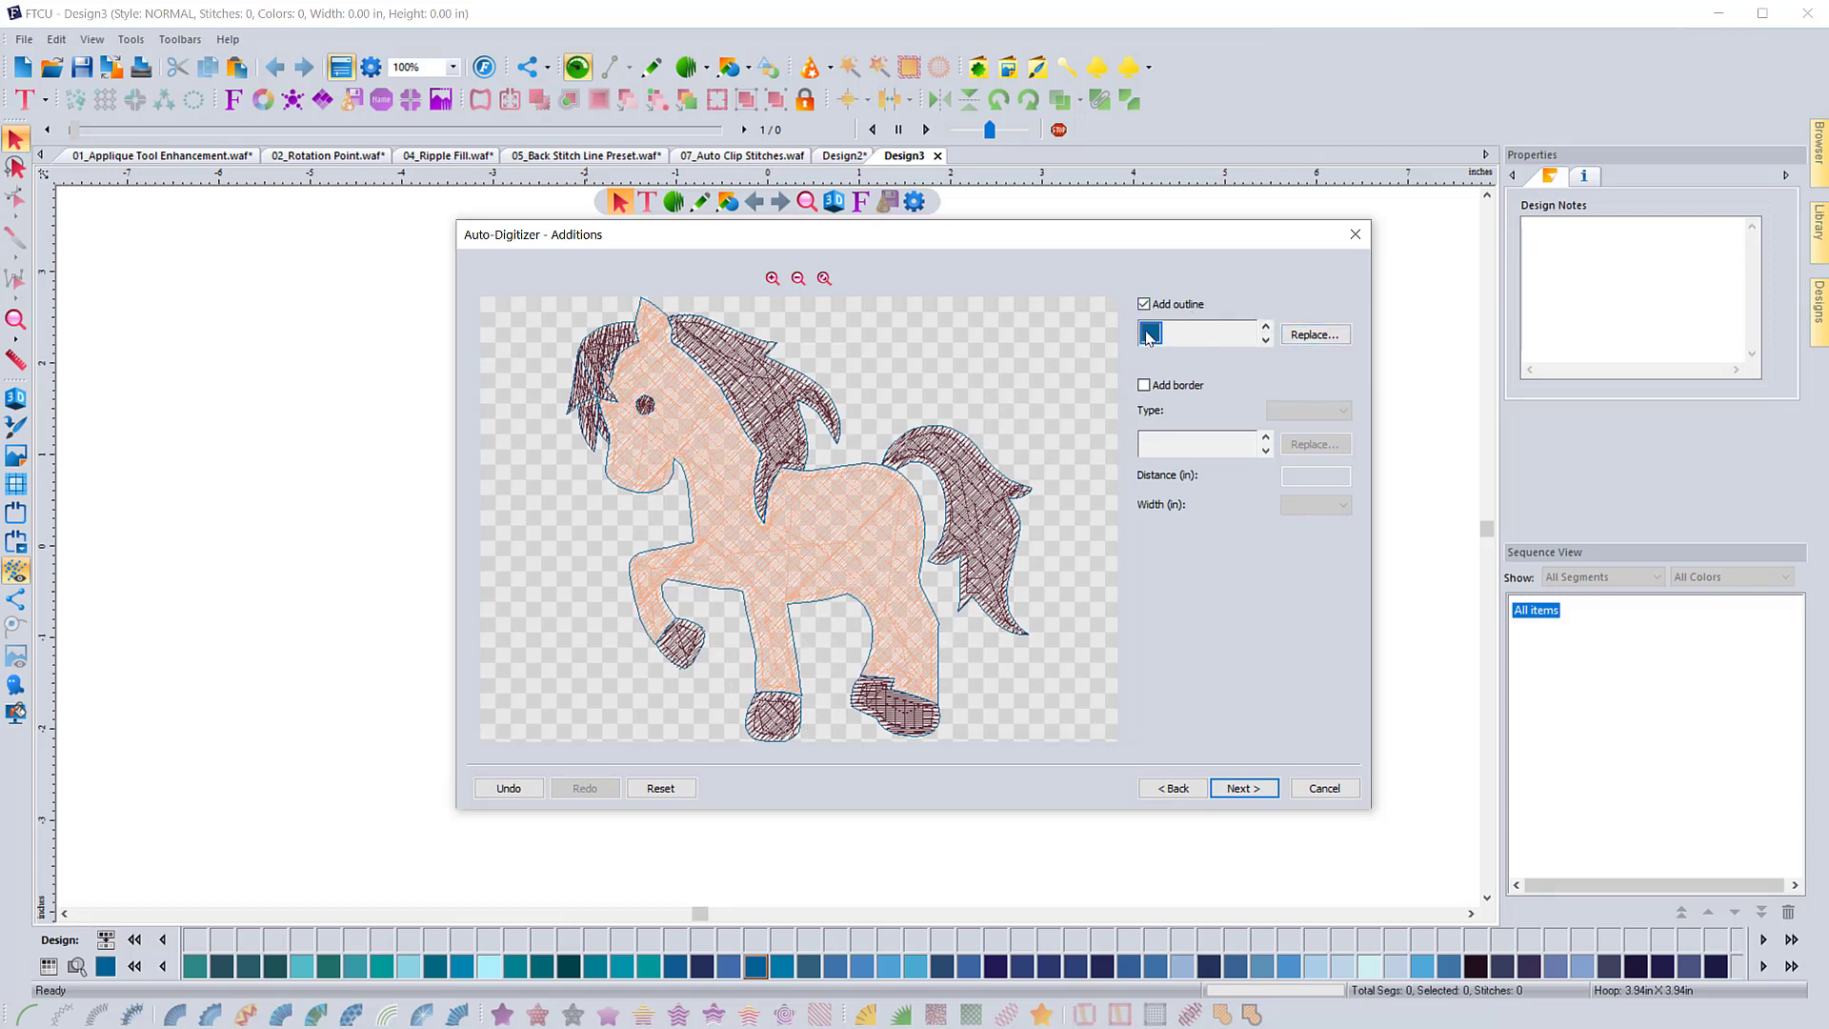
{"action": "left_click", "coordinate": [1315, 334]}
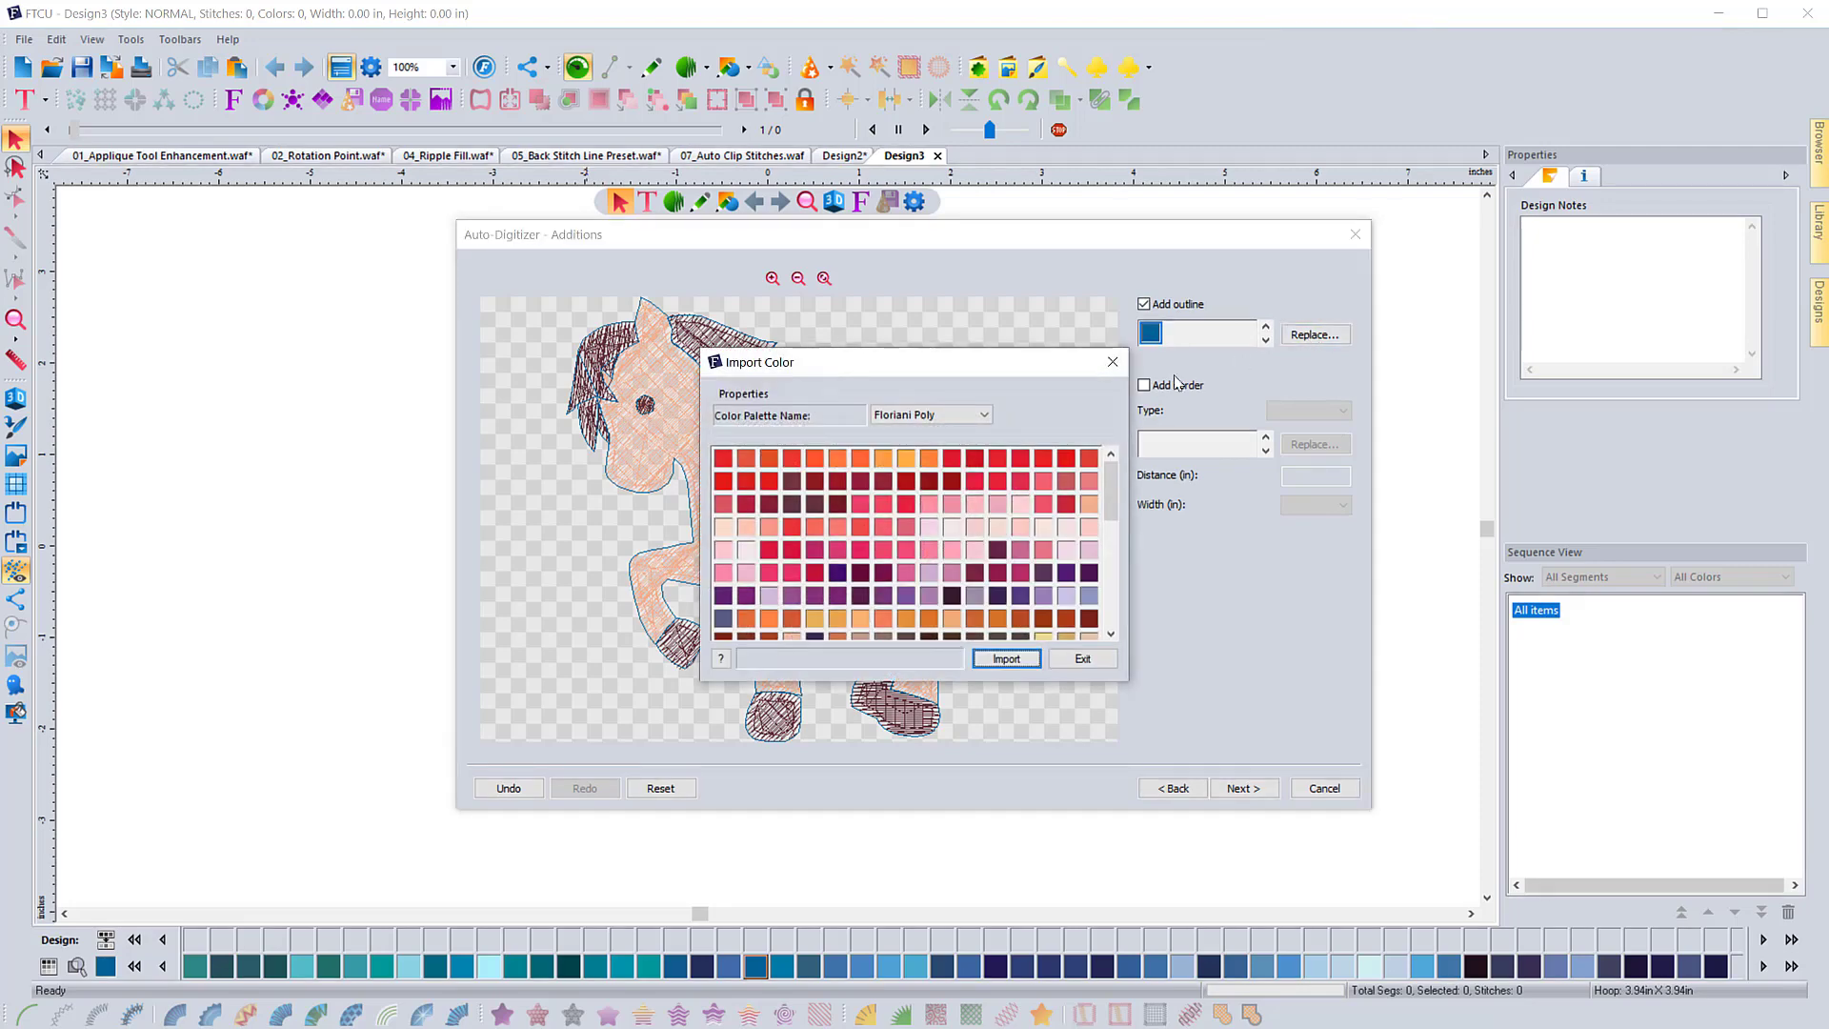
{"action": "scroll", "coordinate": [826, 619], "scroll_direction": "down", "scroll_amount": 1}
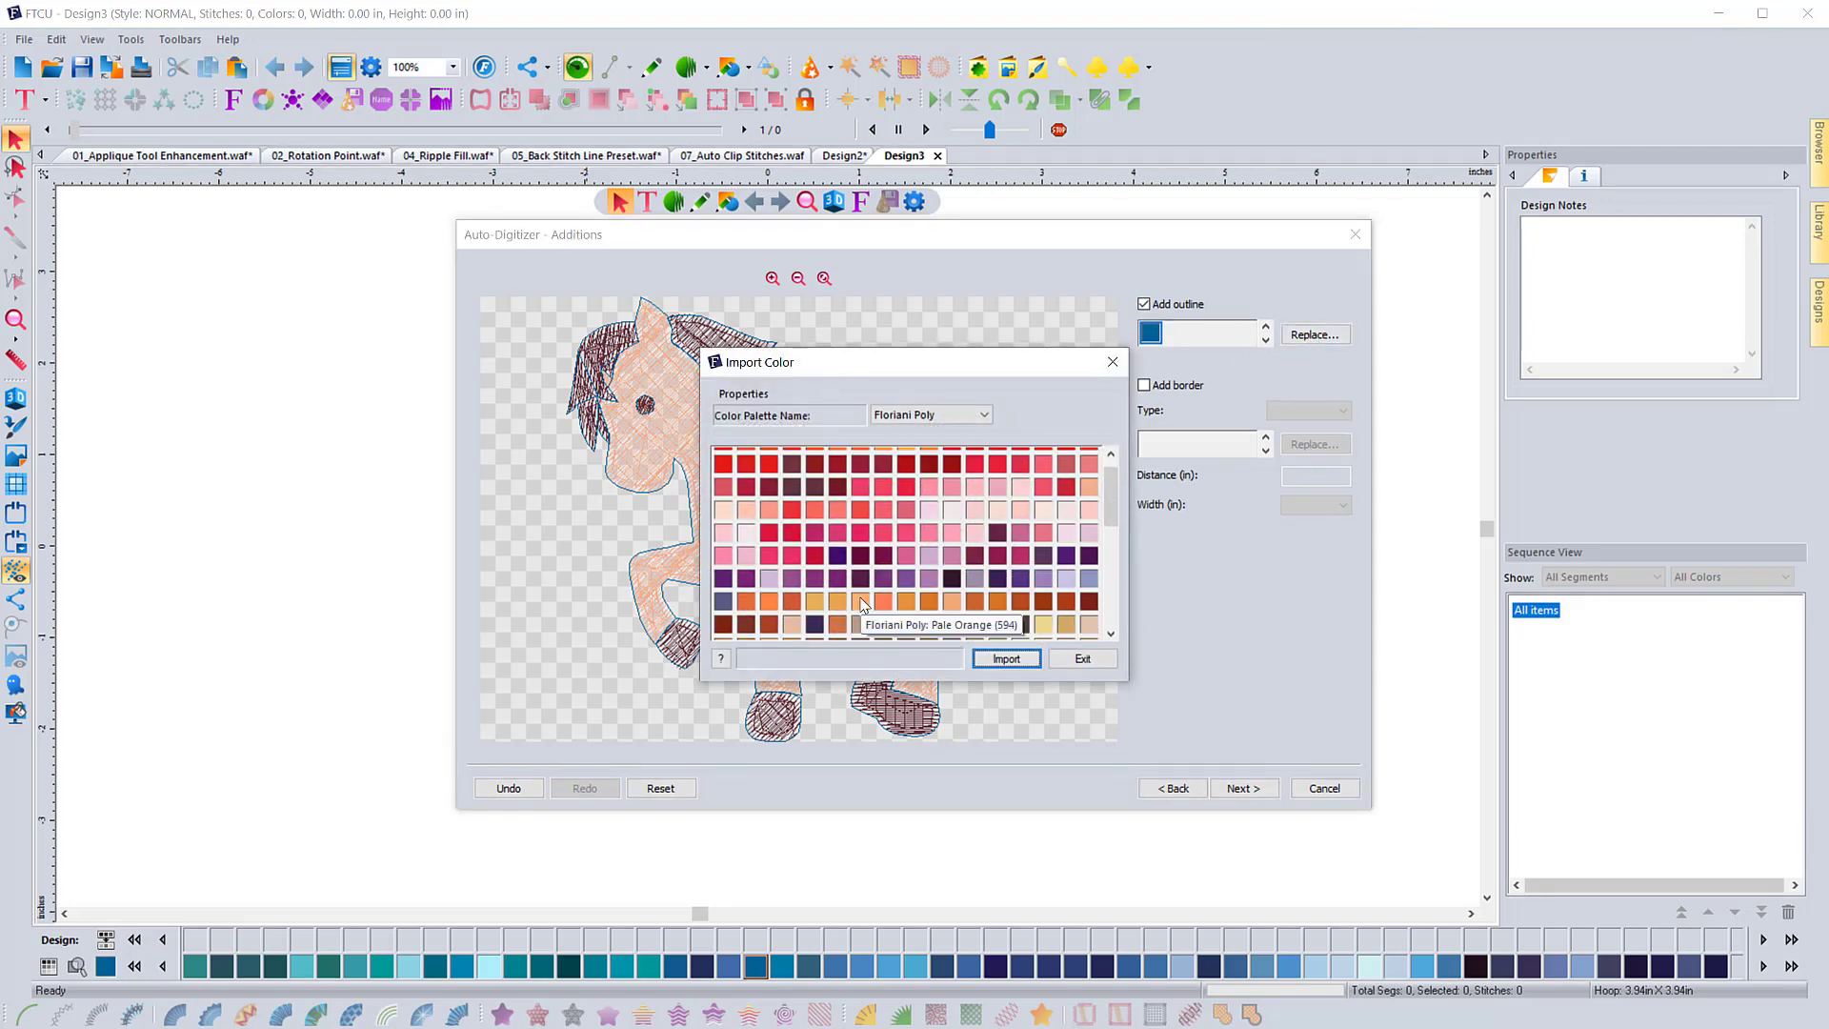
{"action": "left_click", "coordinate": [931, 625]}
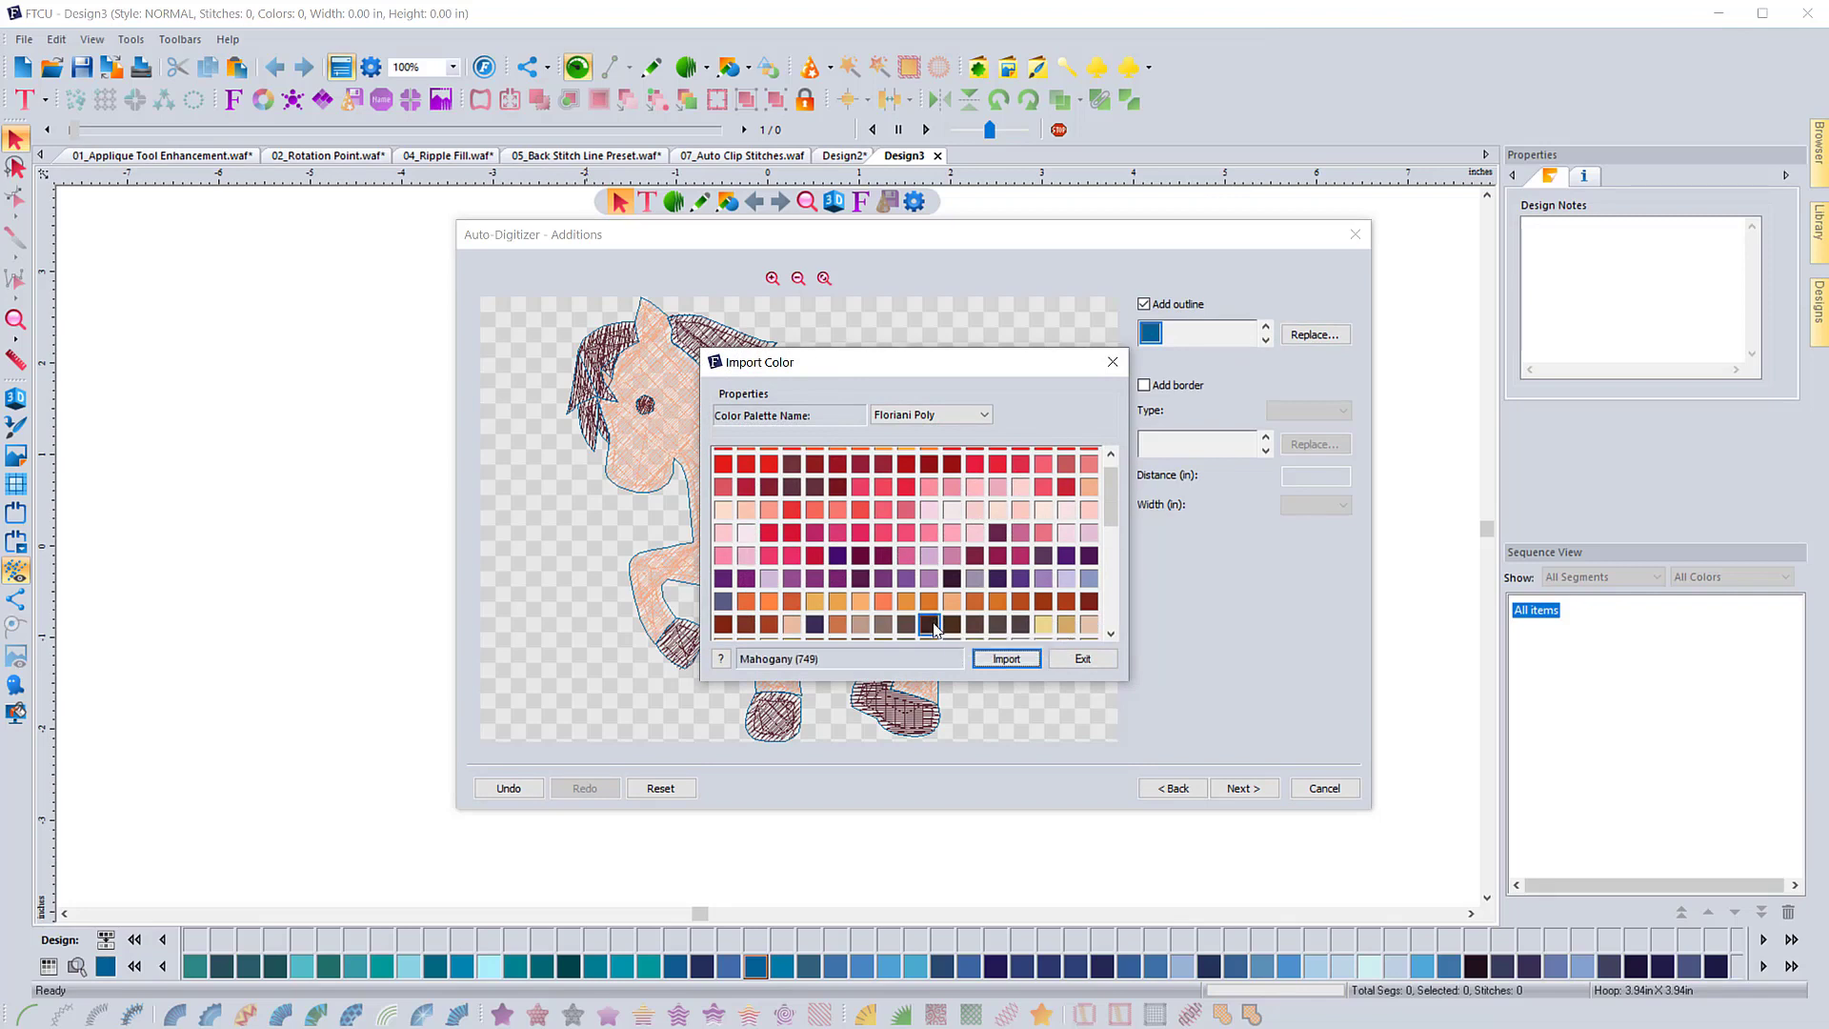
{"action": "scroll", "coordinate": [933, 629], "scroll_direction": "down", "scroll_amount": 1}
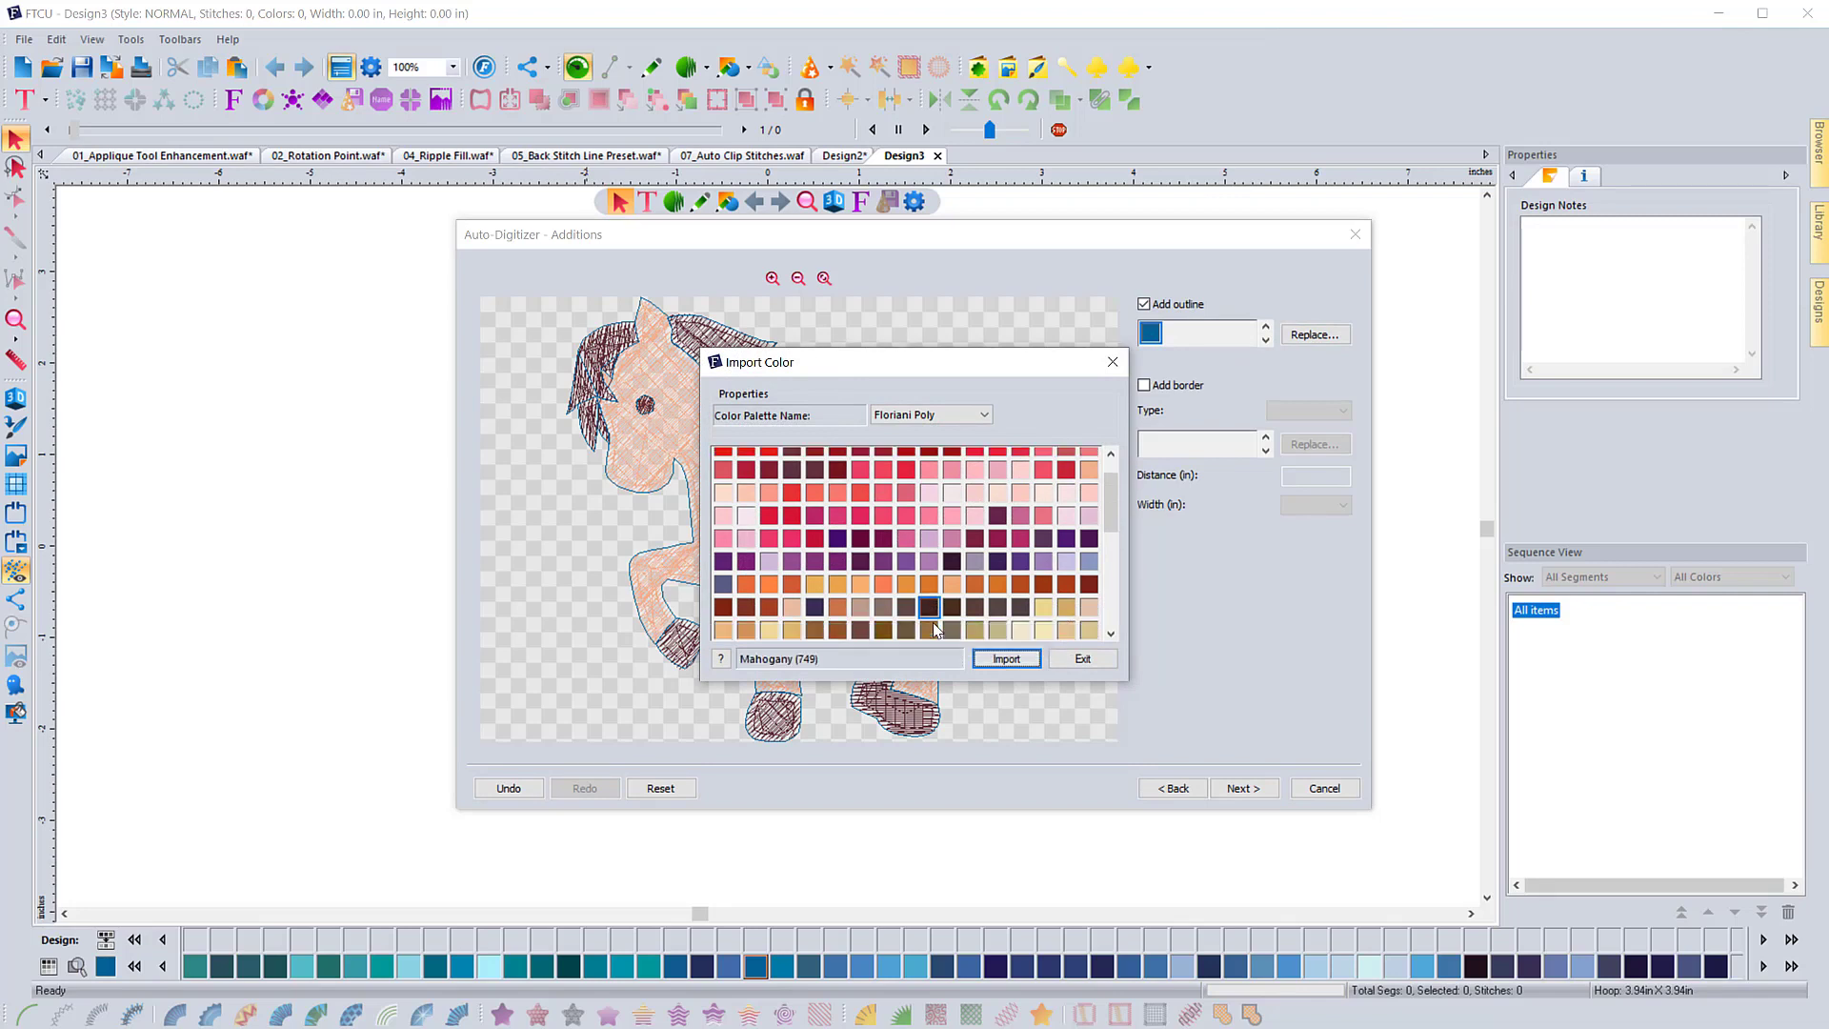
{"action": "left_click", "coordinate": [746, 613]}
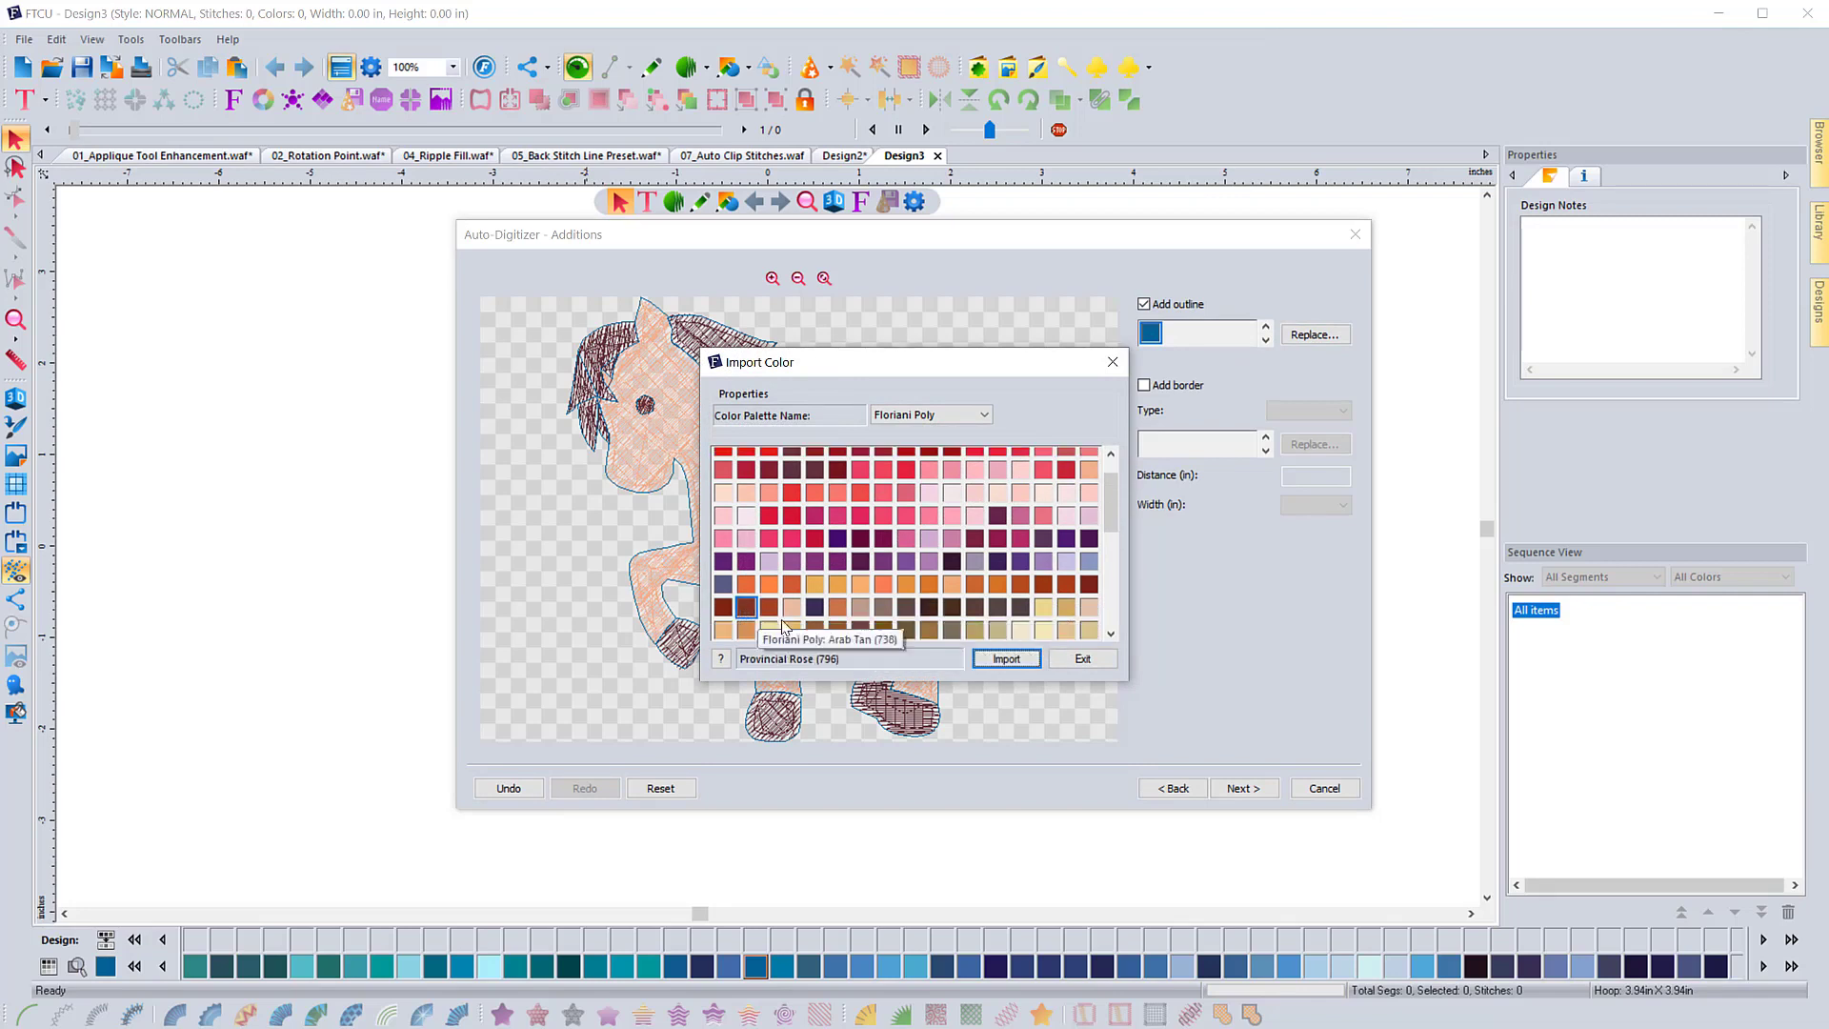
{"action": "left_click", "coordinate": [1005, 658]}
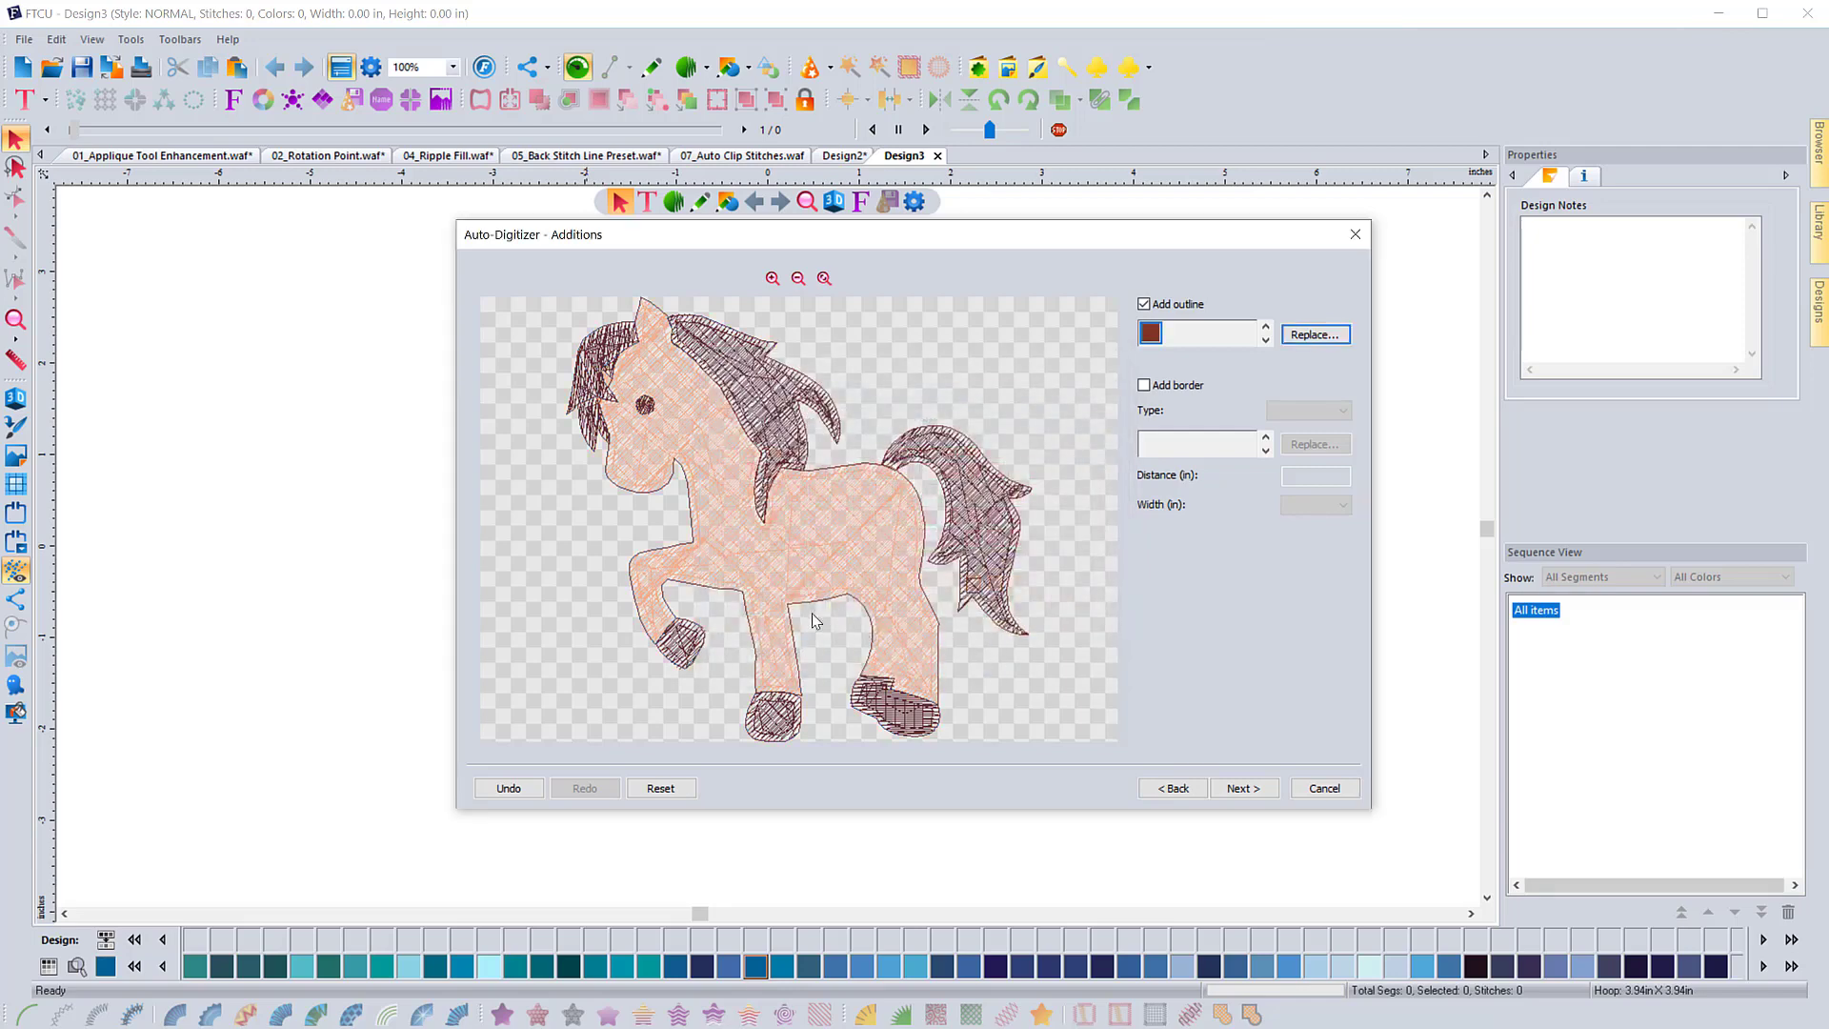
Add a Steil border around the horse and set its thread color to Floriani Poly Provincial Rose (796)
{"action": "left_click", "coordinate": [1144, 386]}
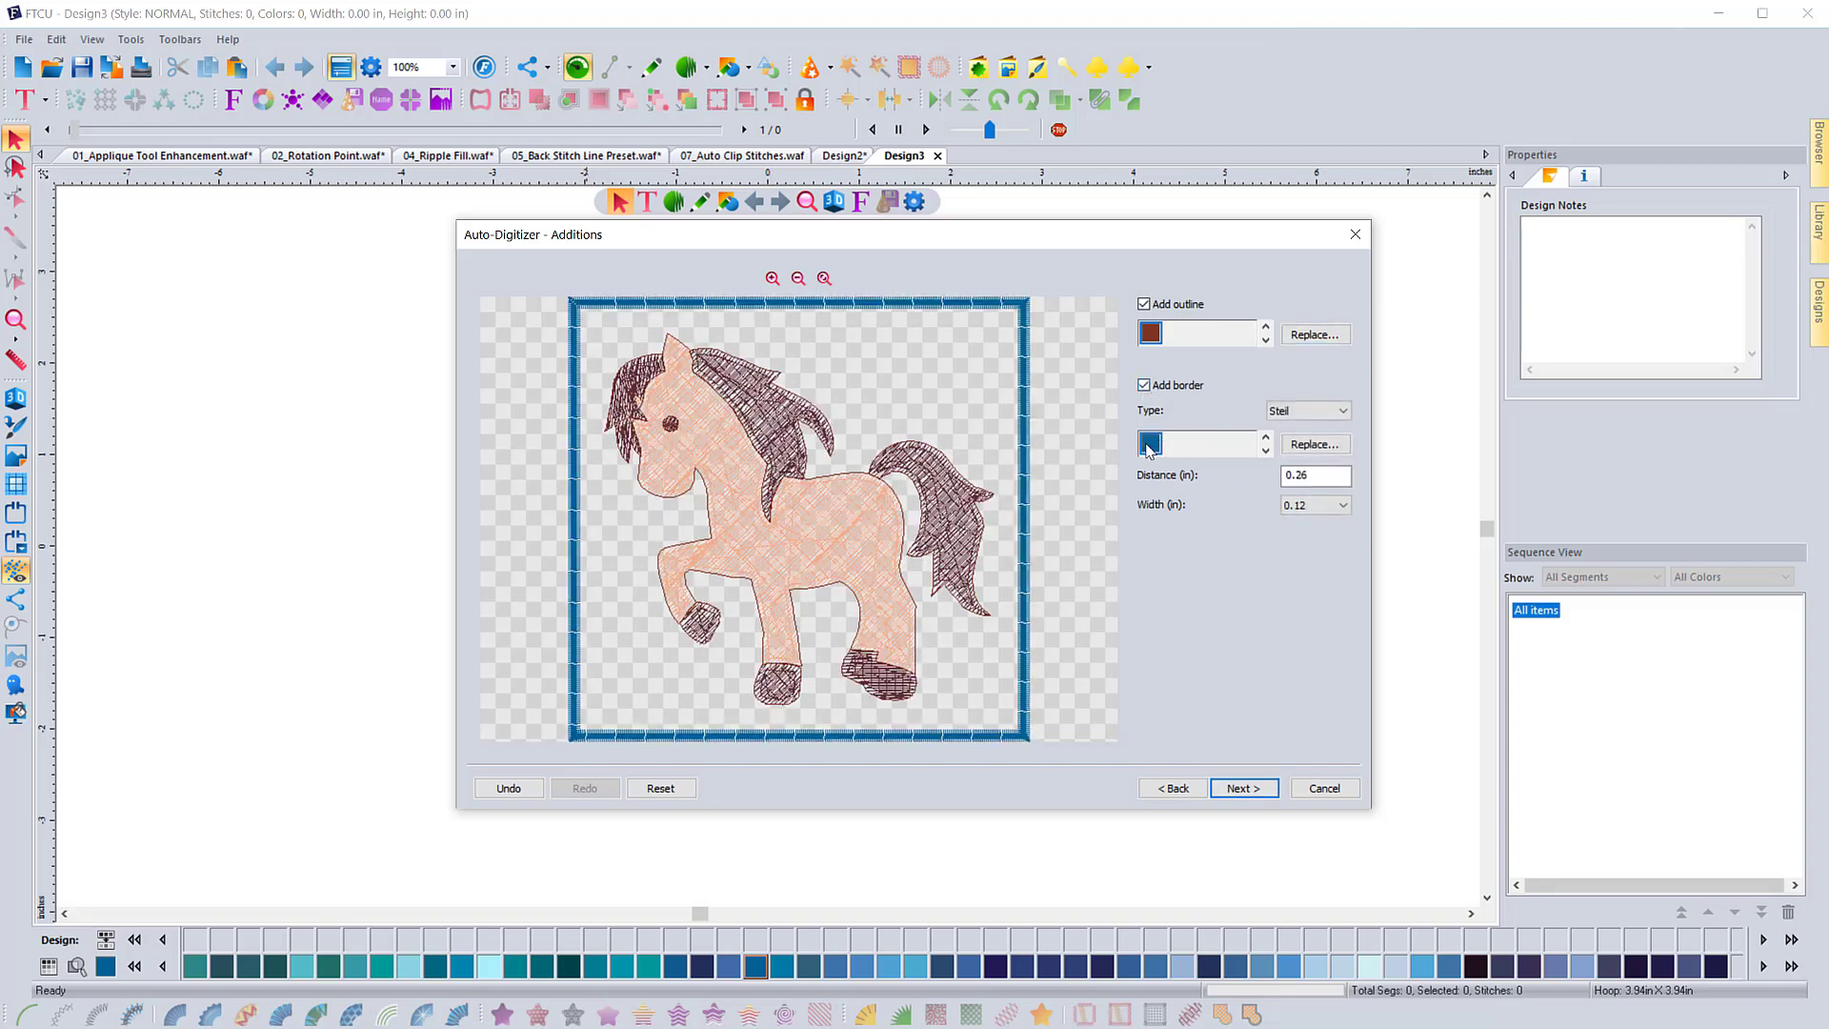
{"action": "left_click", "coordinate": [1315, 444]}
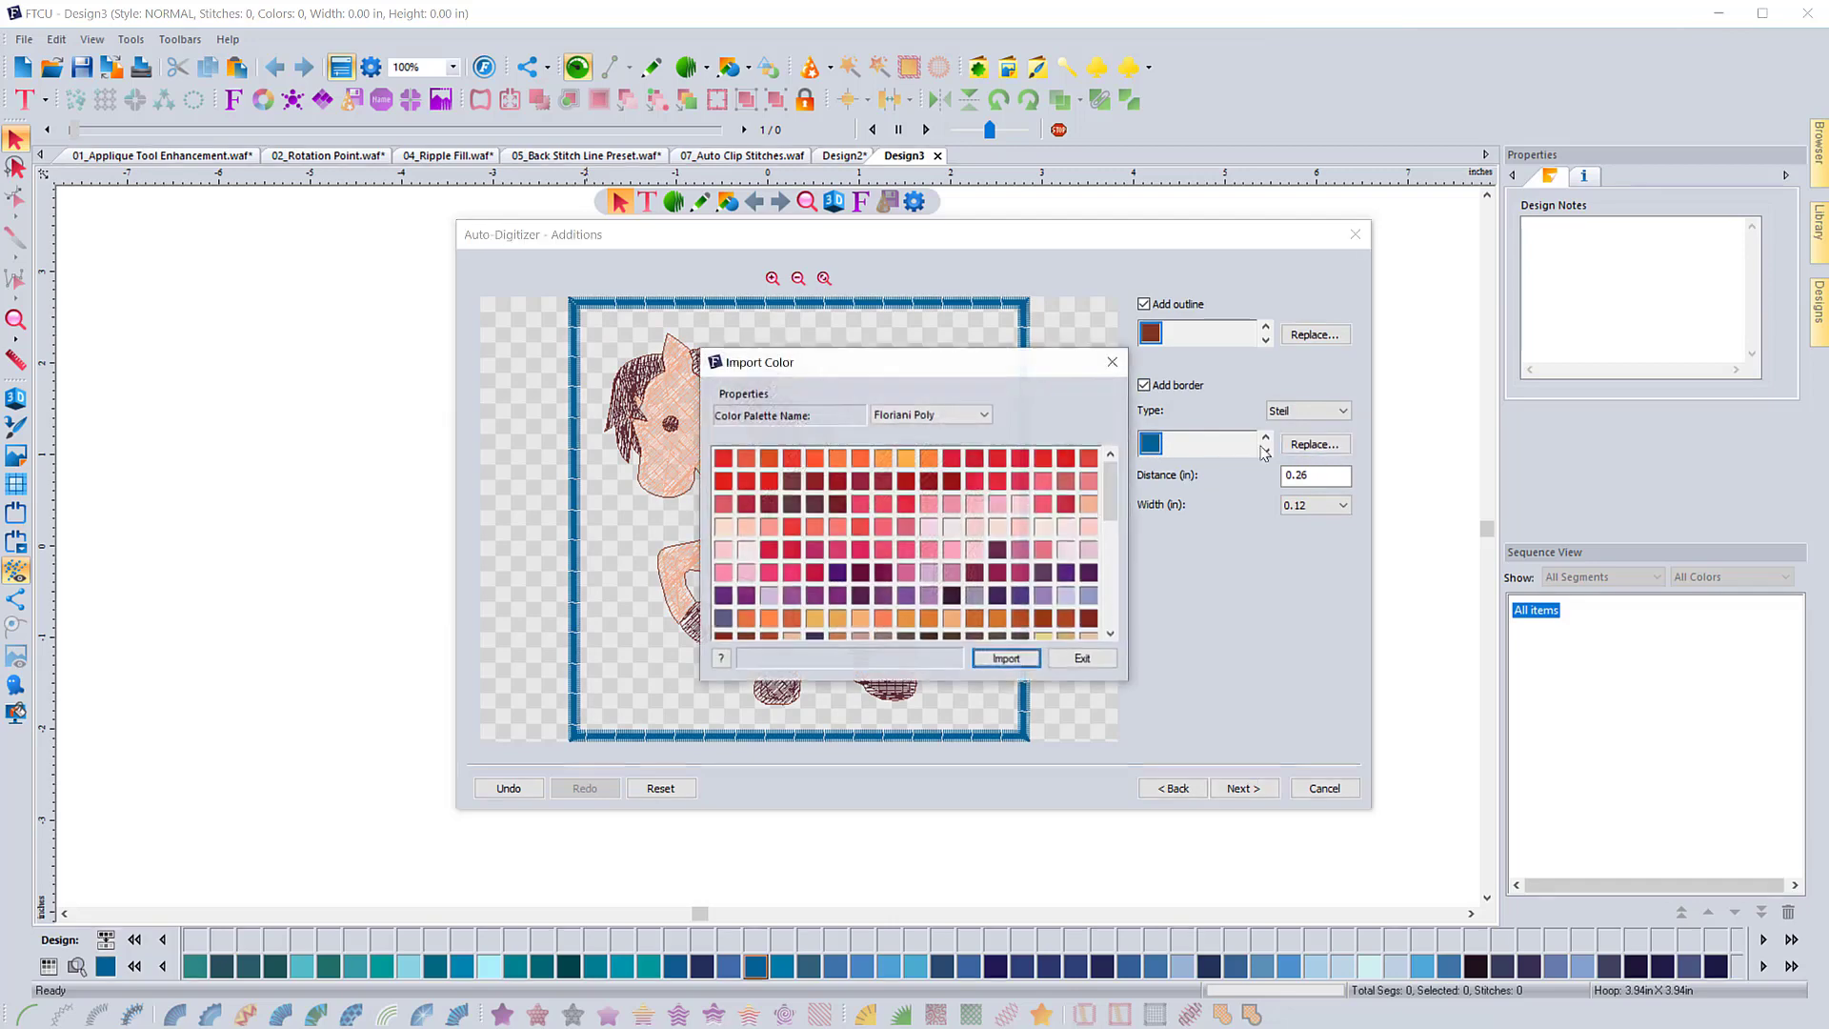
{"action": "scroll", "coordinate": [828, 602], "scroll_direction": "down", "scroll_amount": 2}
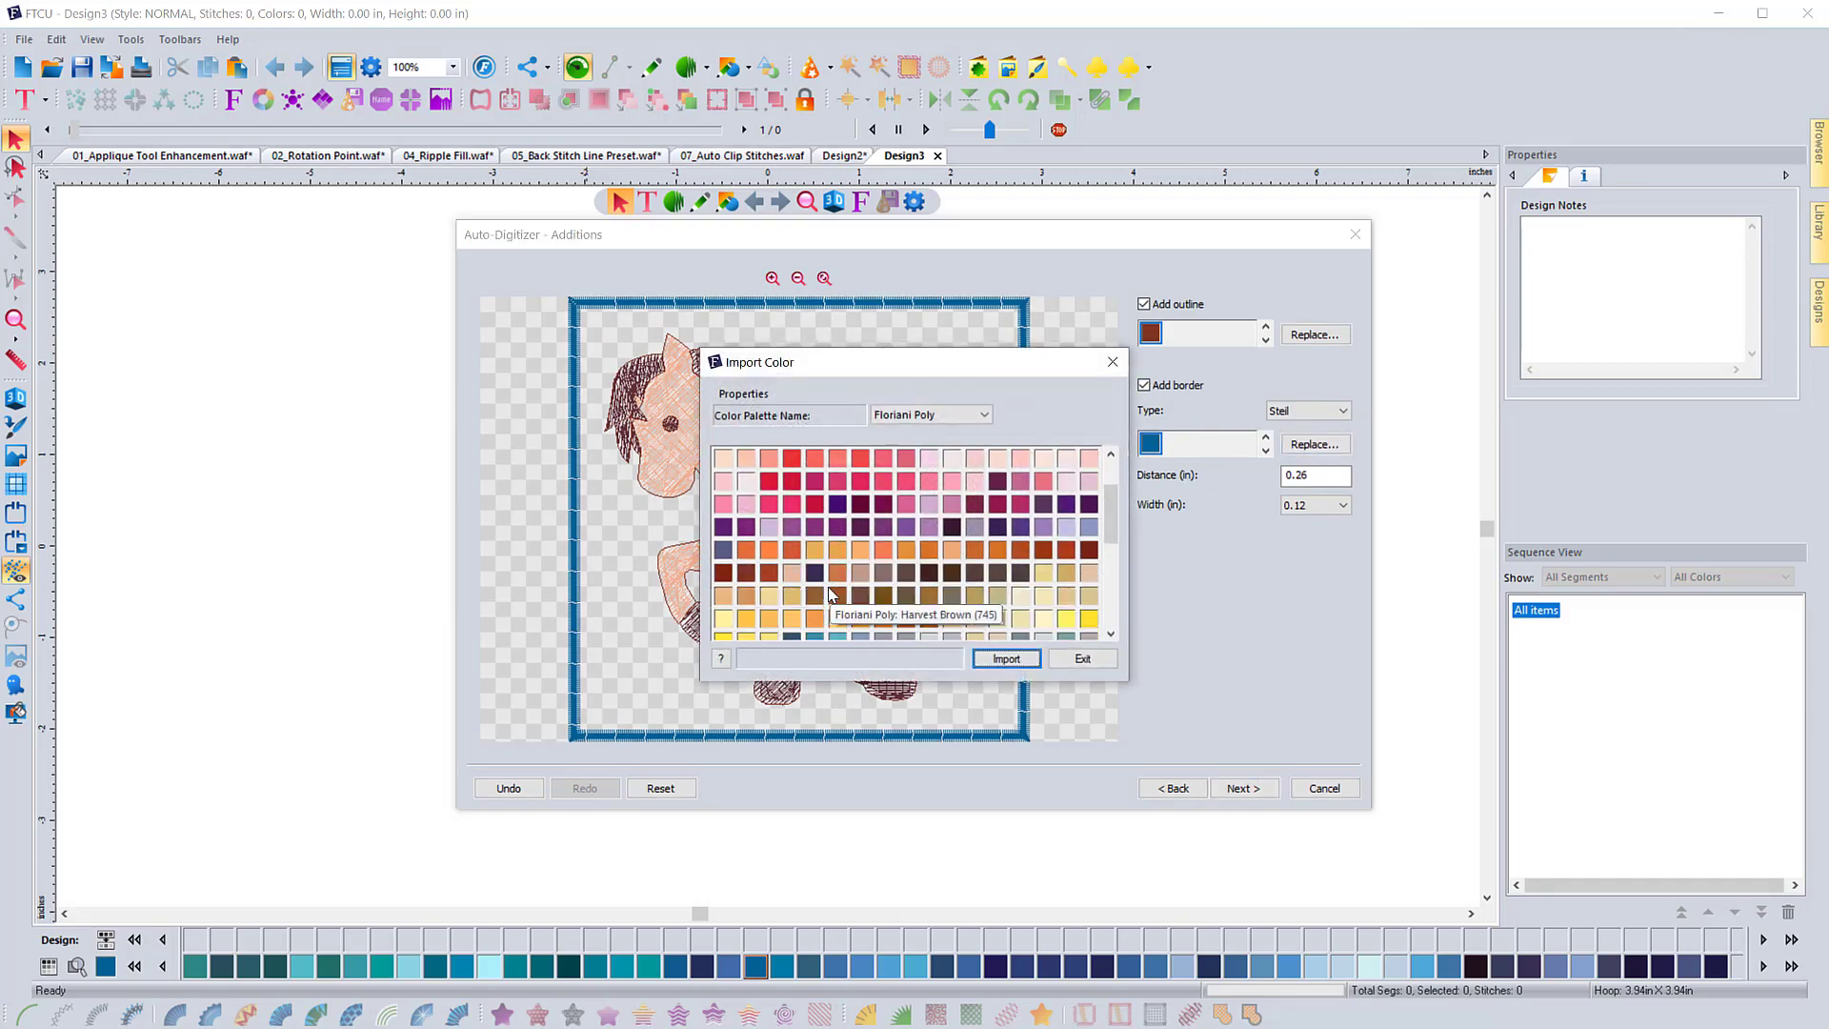
{"action": "left_click", "coordinate": [751, 573]}
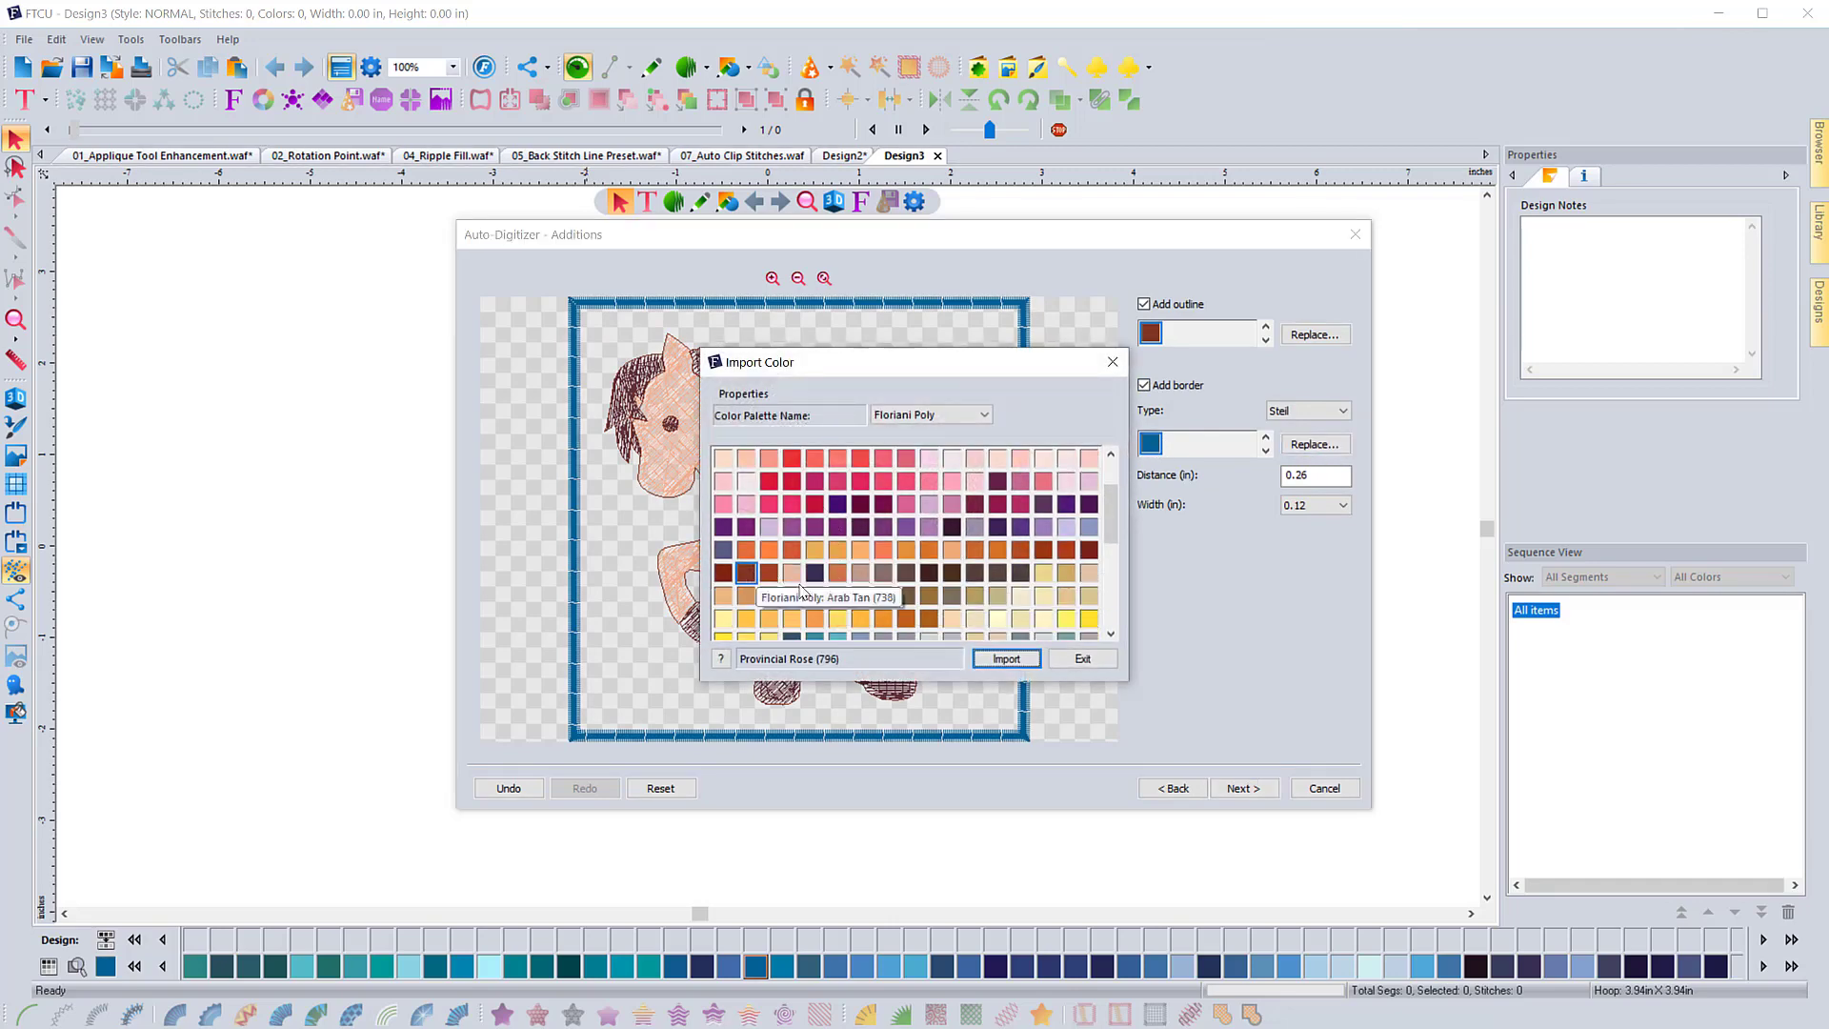
{"action": "left_click", "coordinate": [1003, 656]}
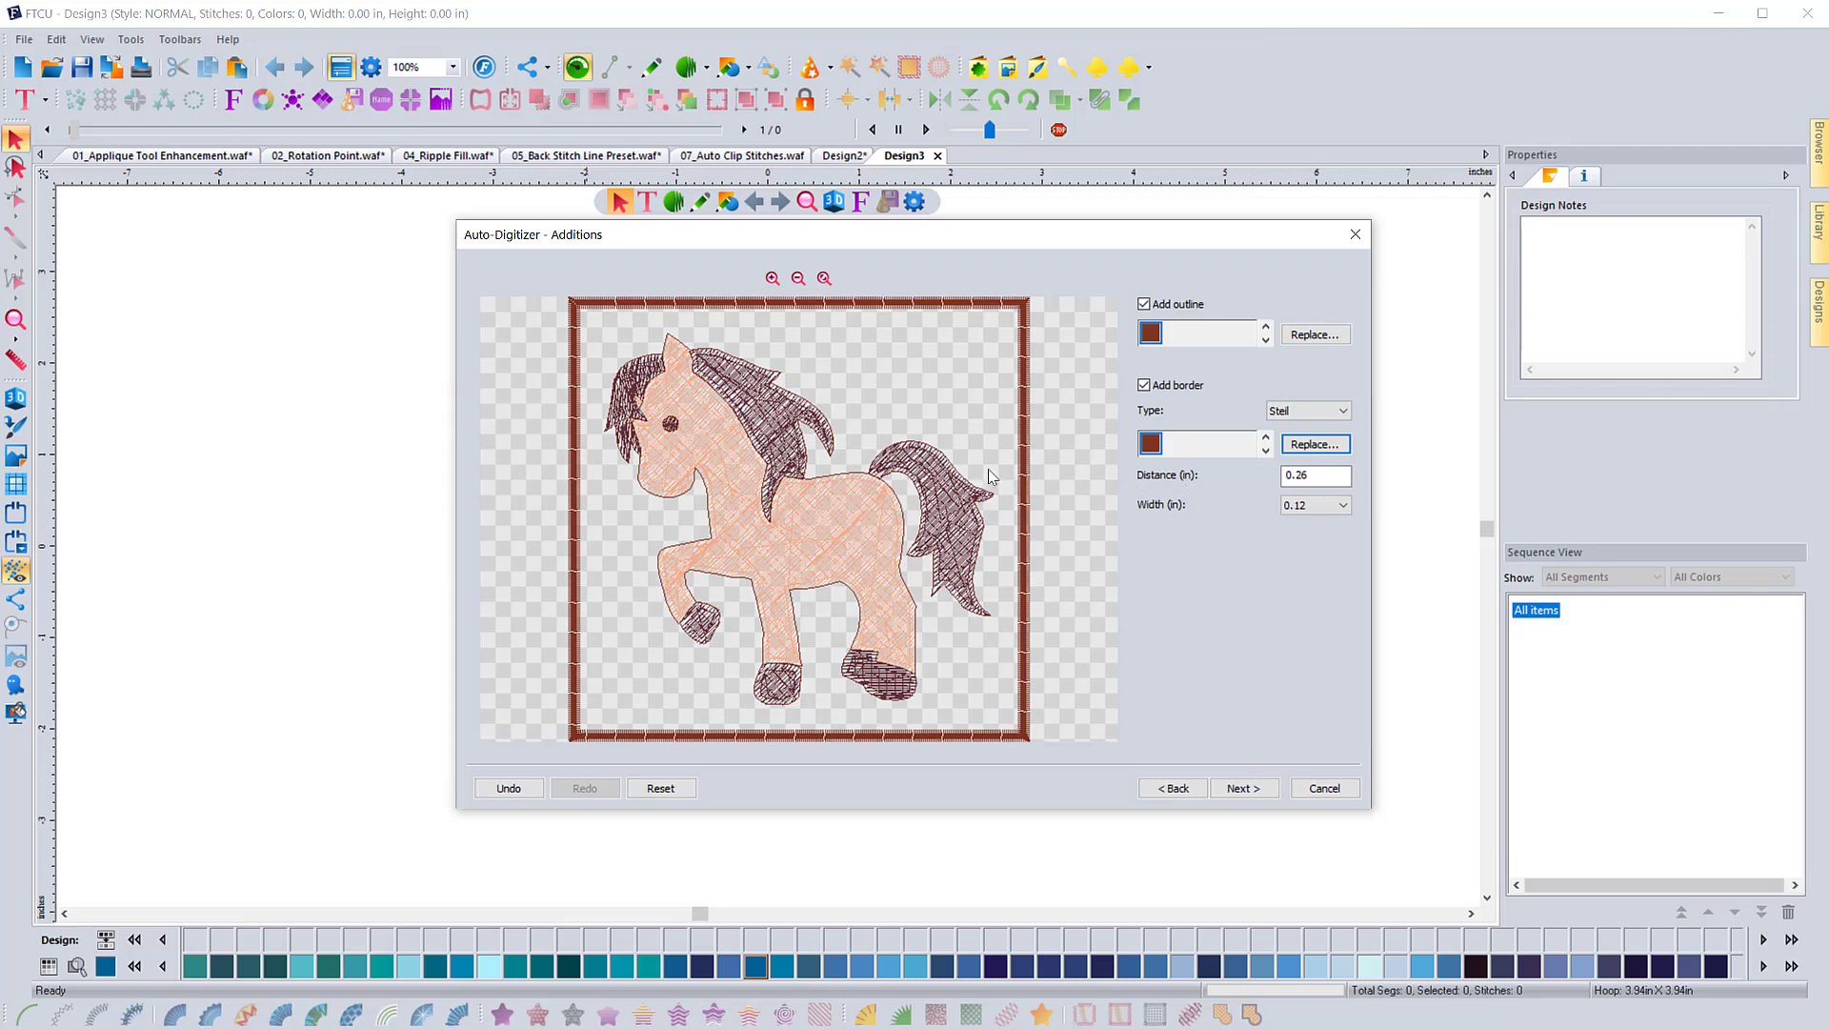
Preview the digitized design, finish the Auto-Digitizer to generate the stitches, and clear the selection
{"action": "left_click", "coordinate": [1243, 788]}
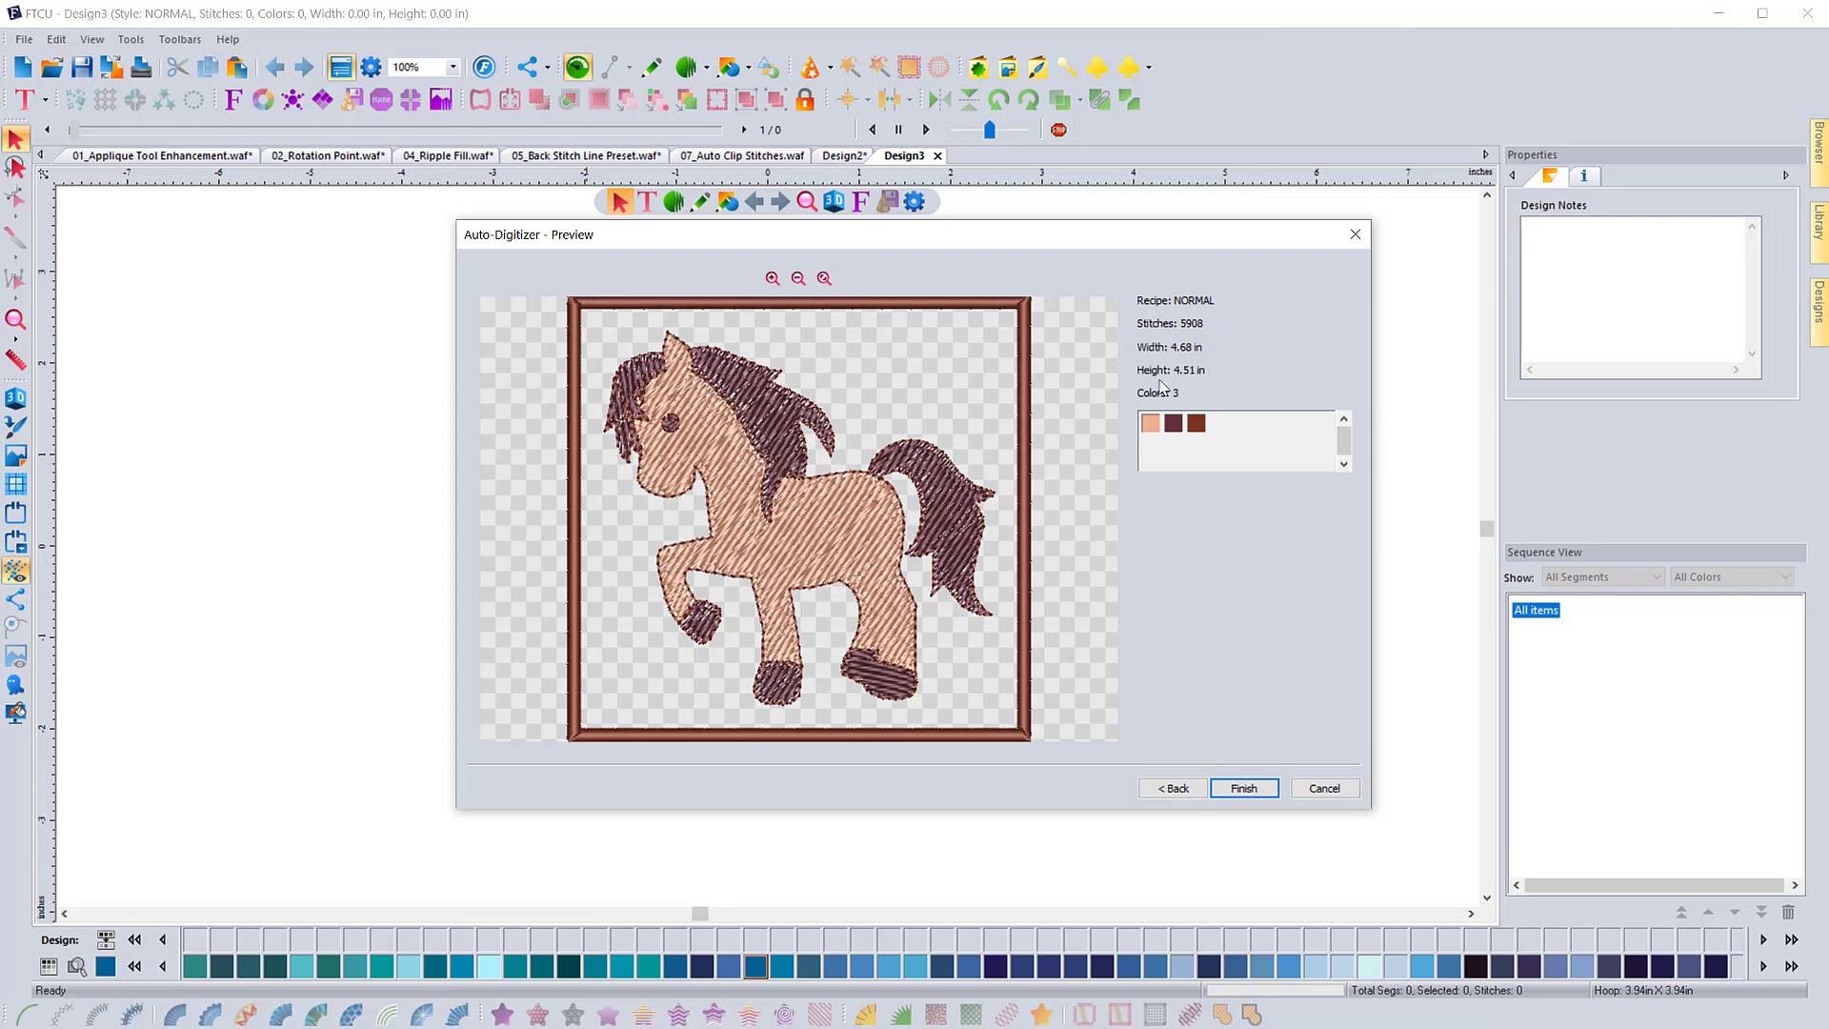
{"action": "left_click", "coordinate": [1241, 793]}
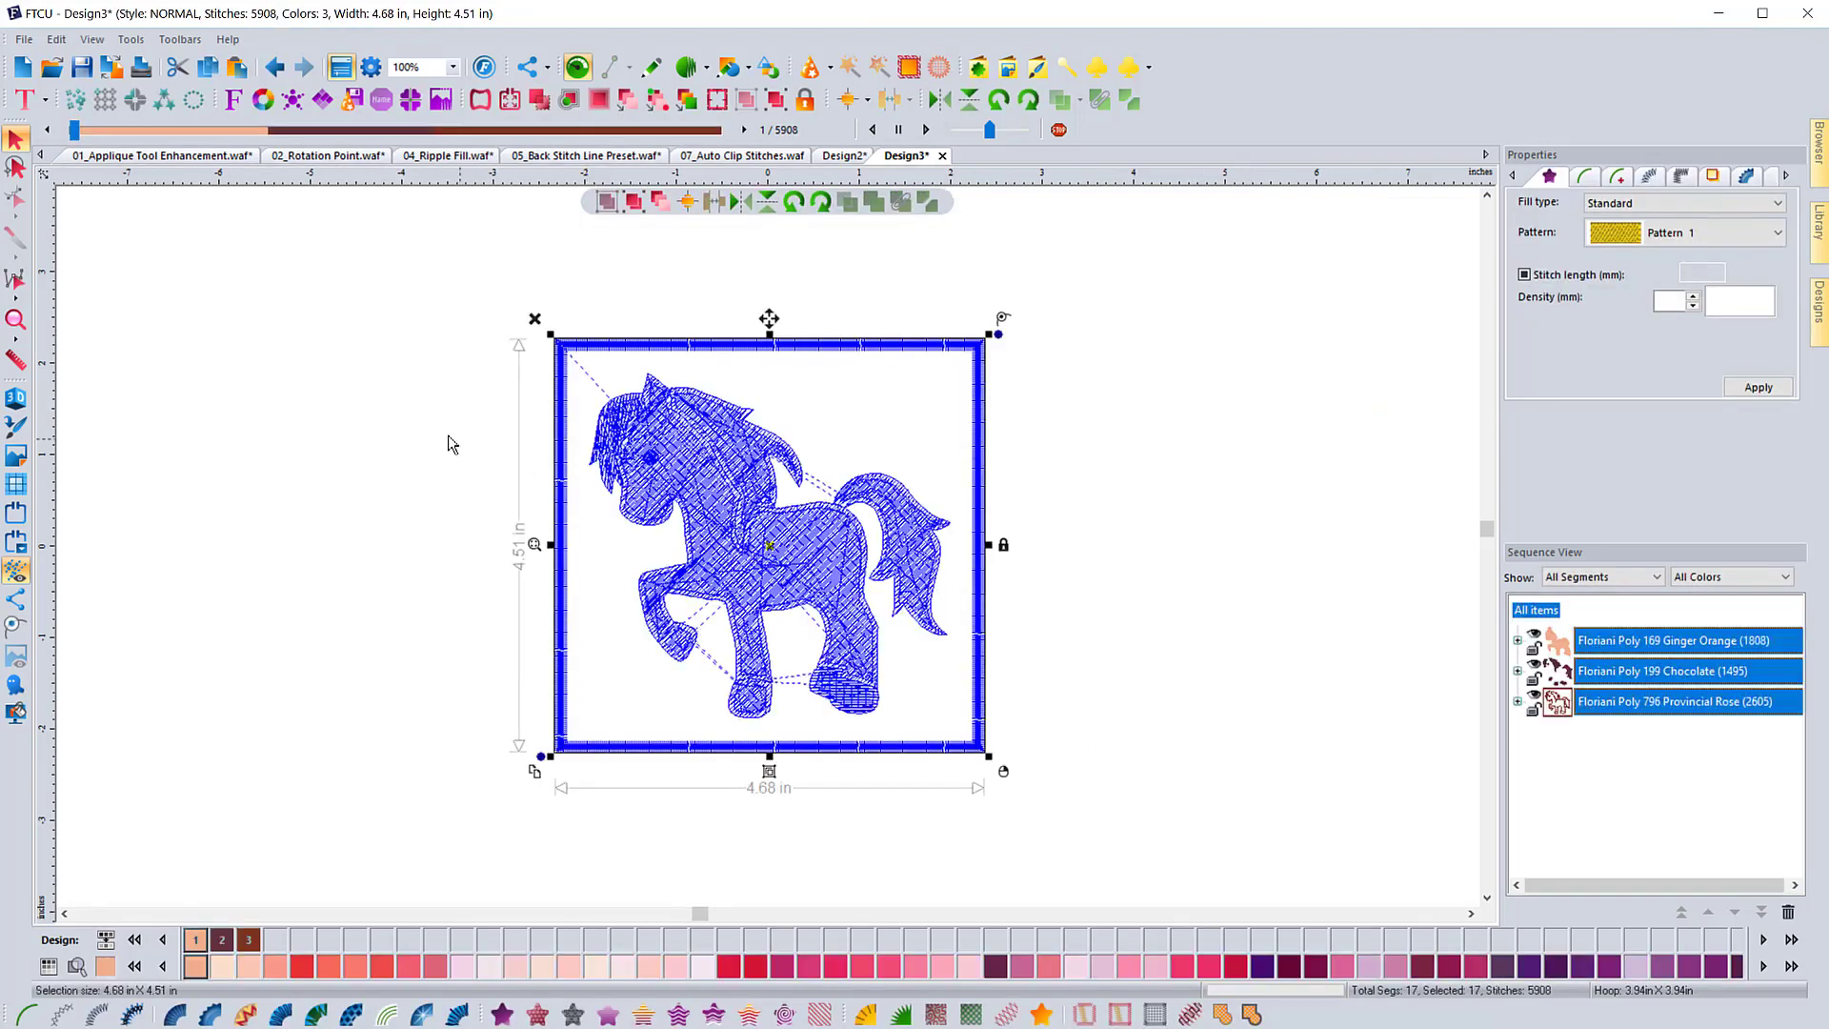
{"action": "left_click", "coordinate": [447, 443]}
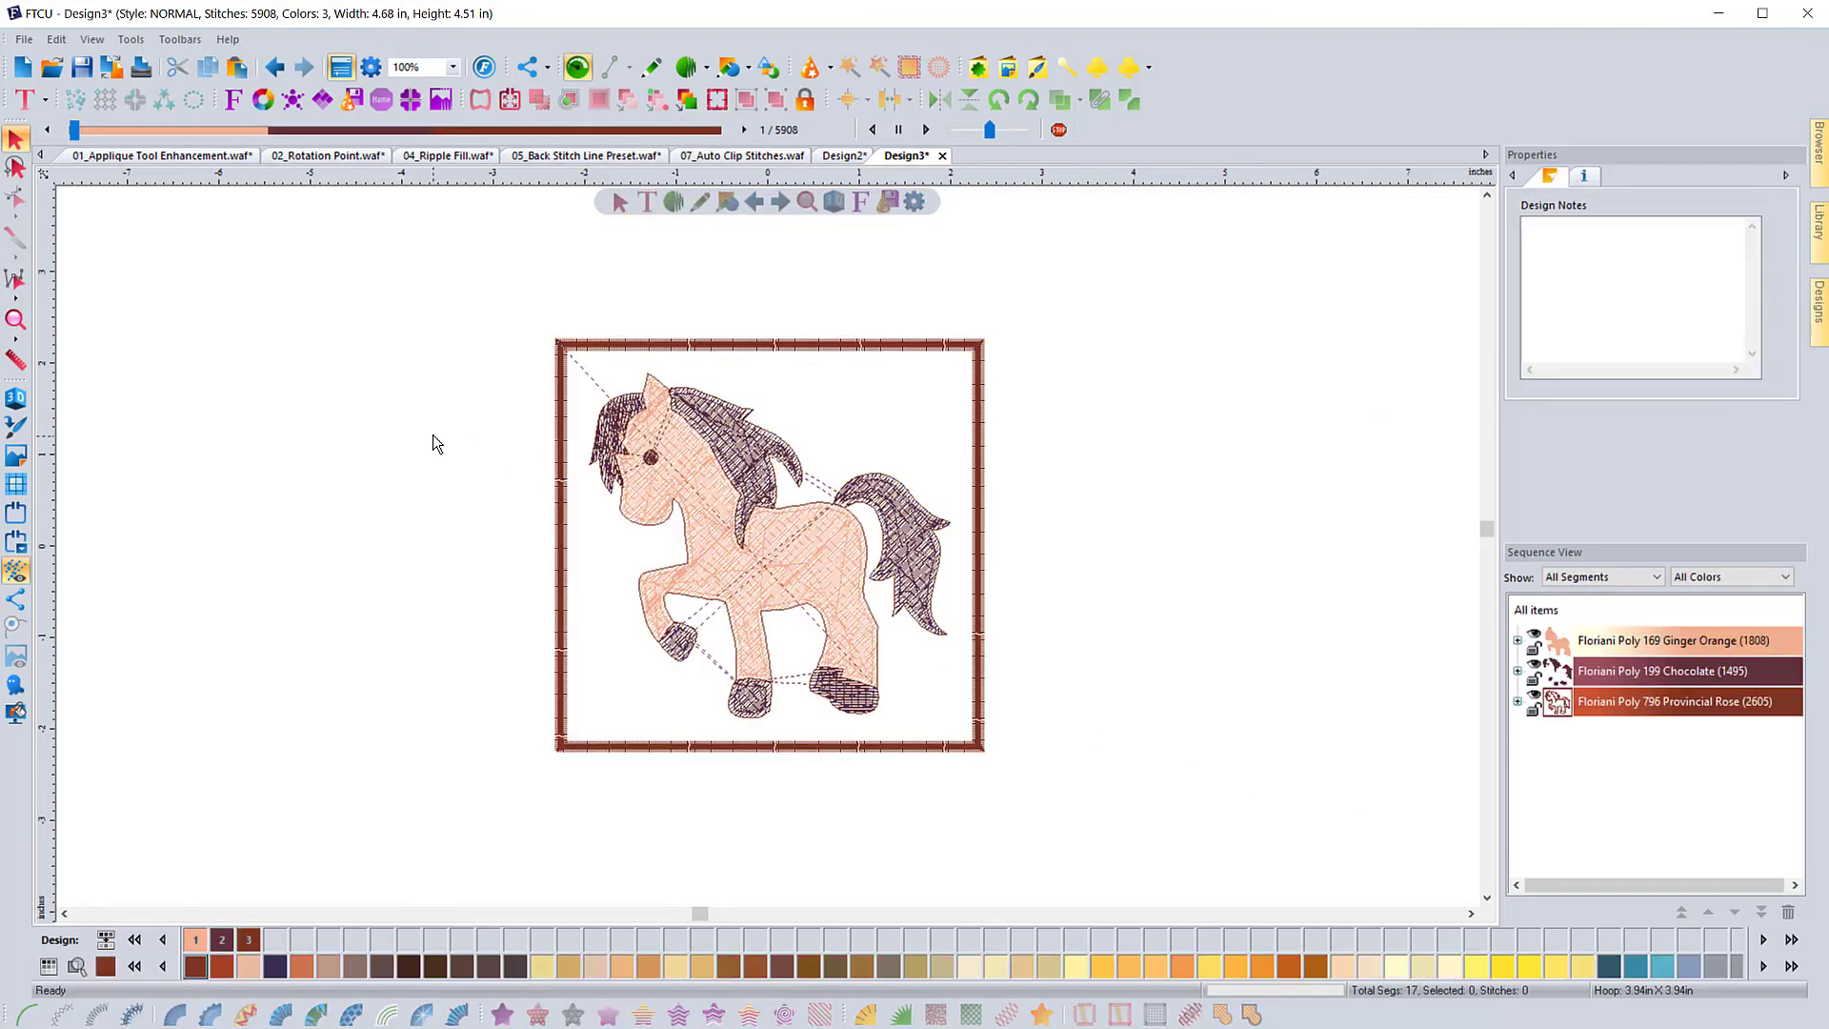
Check the generated design in 3D and inspect the stitches around the head and mane up close
{"action": "left_click", "coordinate": [17, 399]}
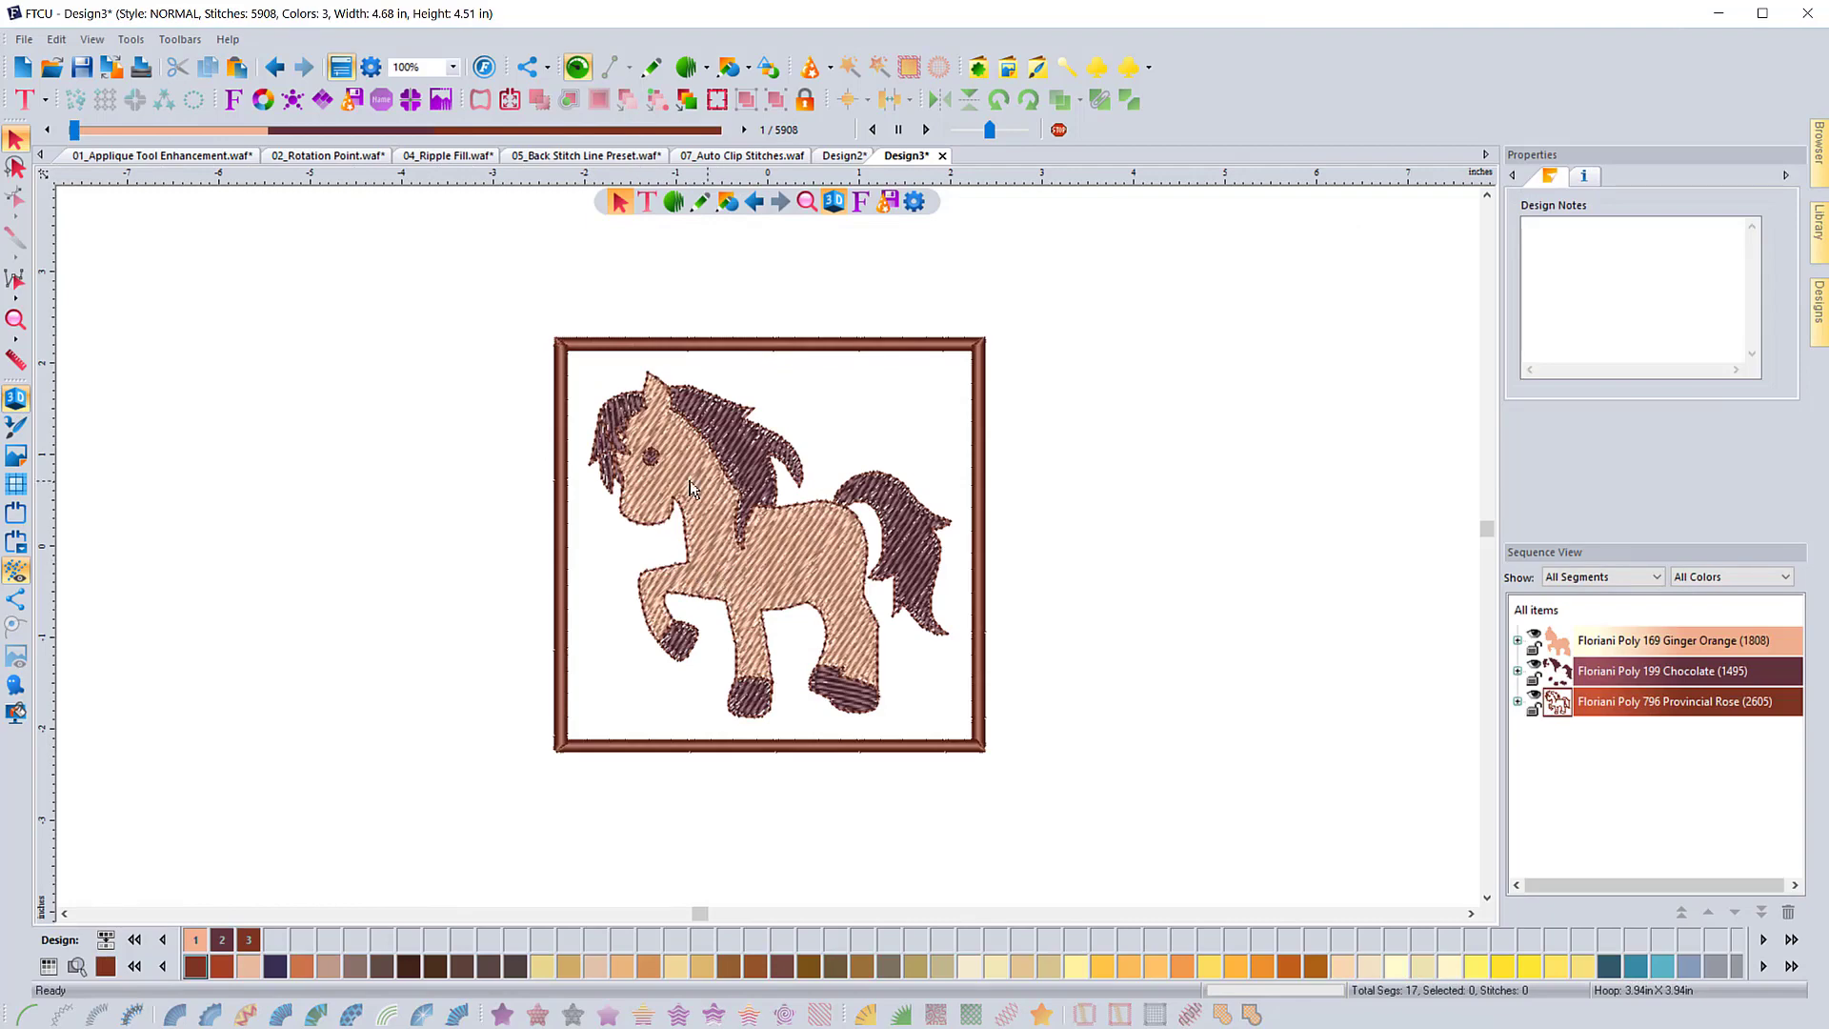
{"action": "left_click", "coordinate": [17, 399]}
{"action": "scroll", "coordinate": [735, 450], "scroll_direction": "up", "scroll_amount": 4}
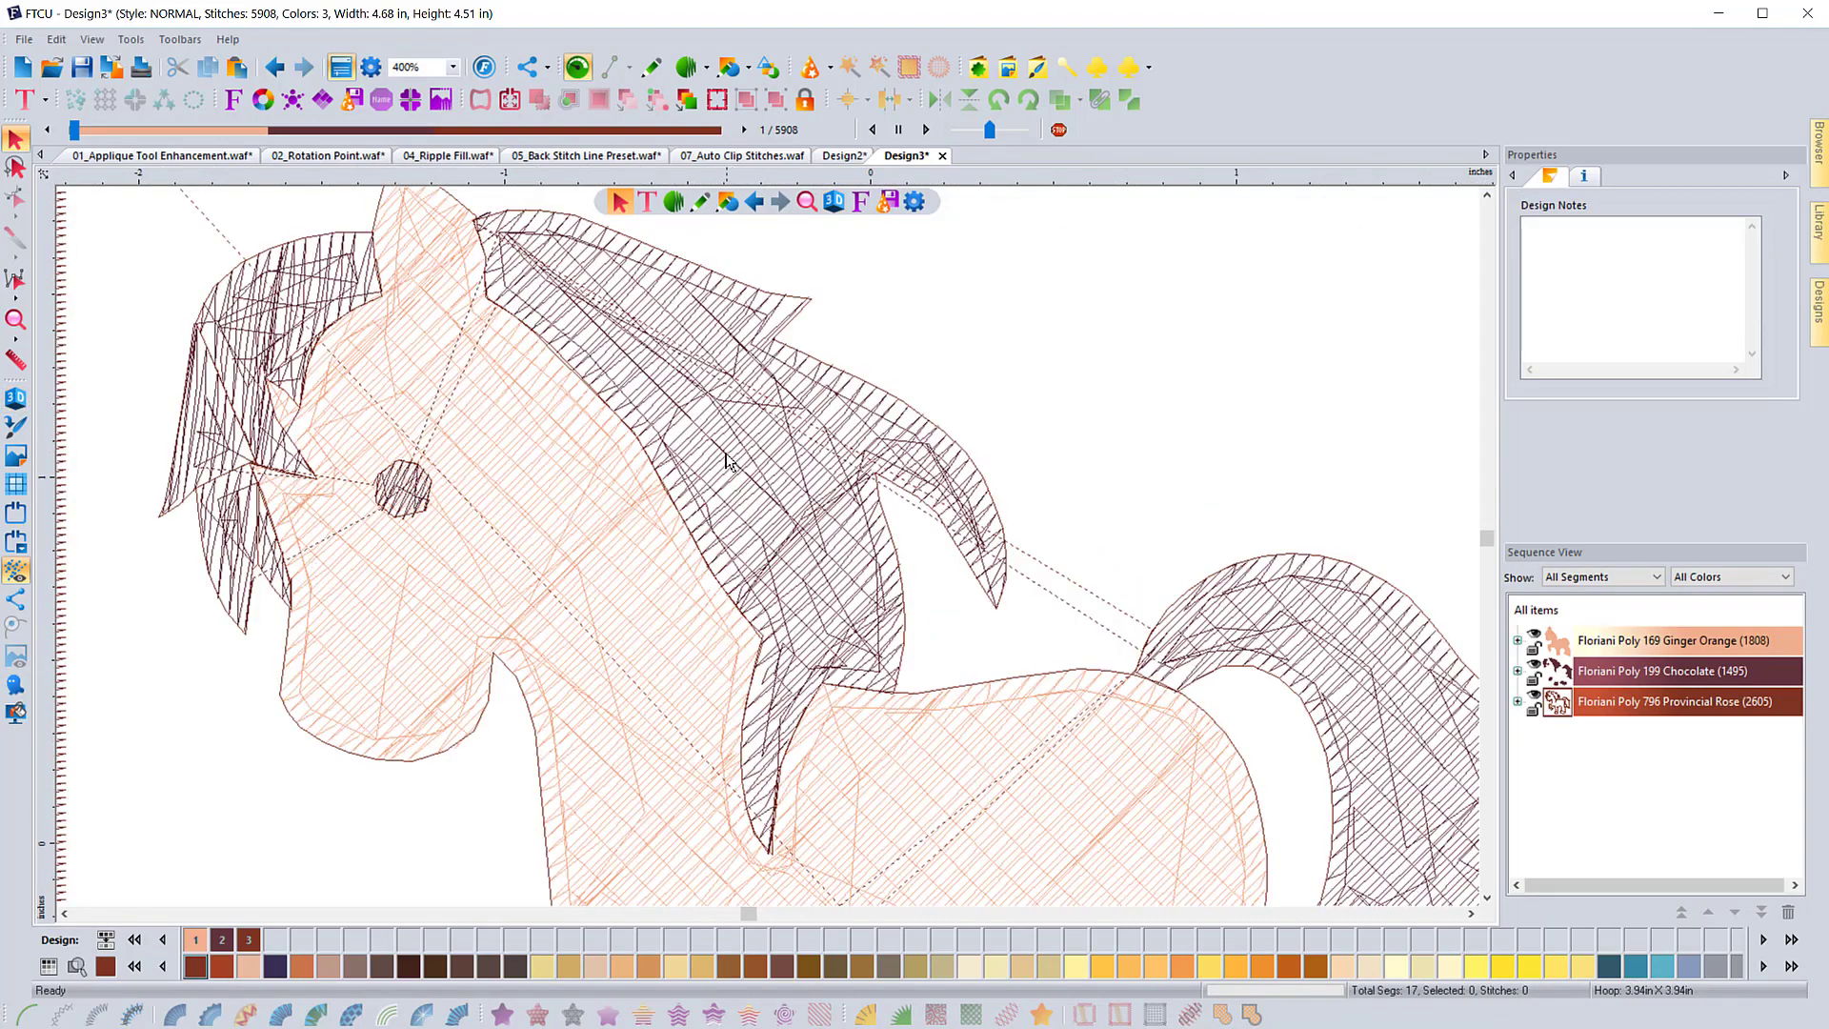
{"action": "key", "text": "ctrl+a"}
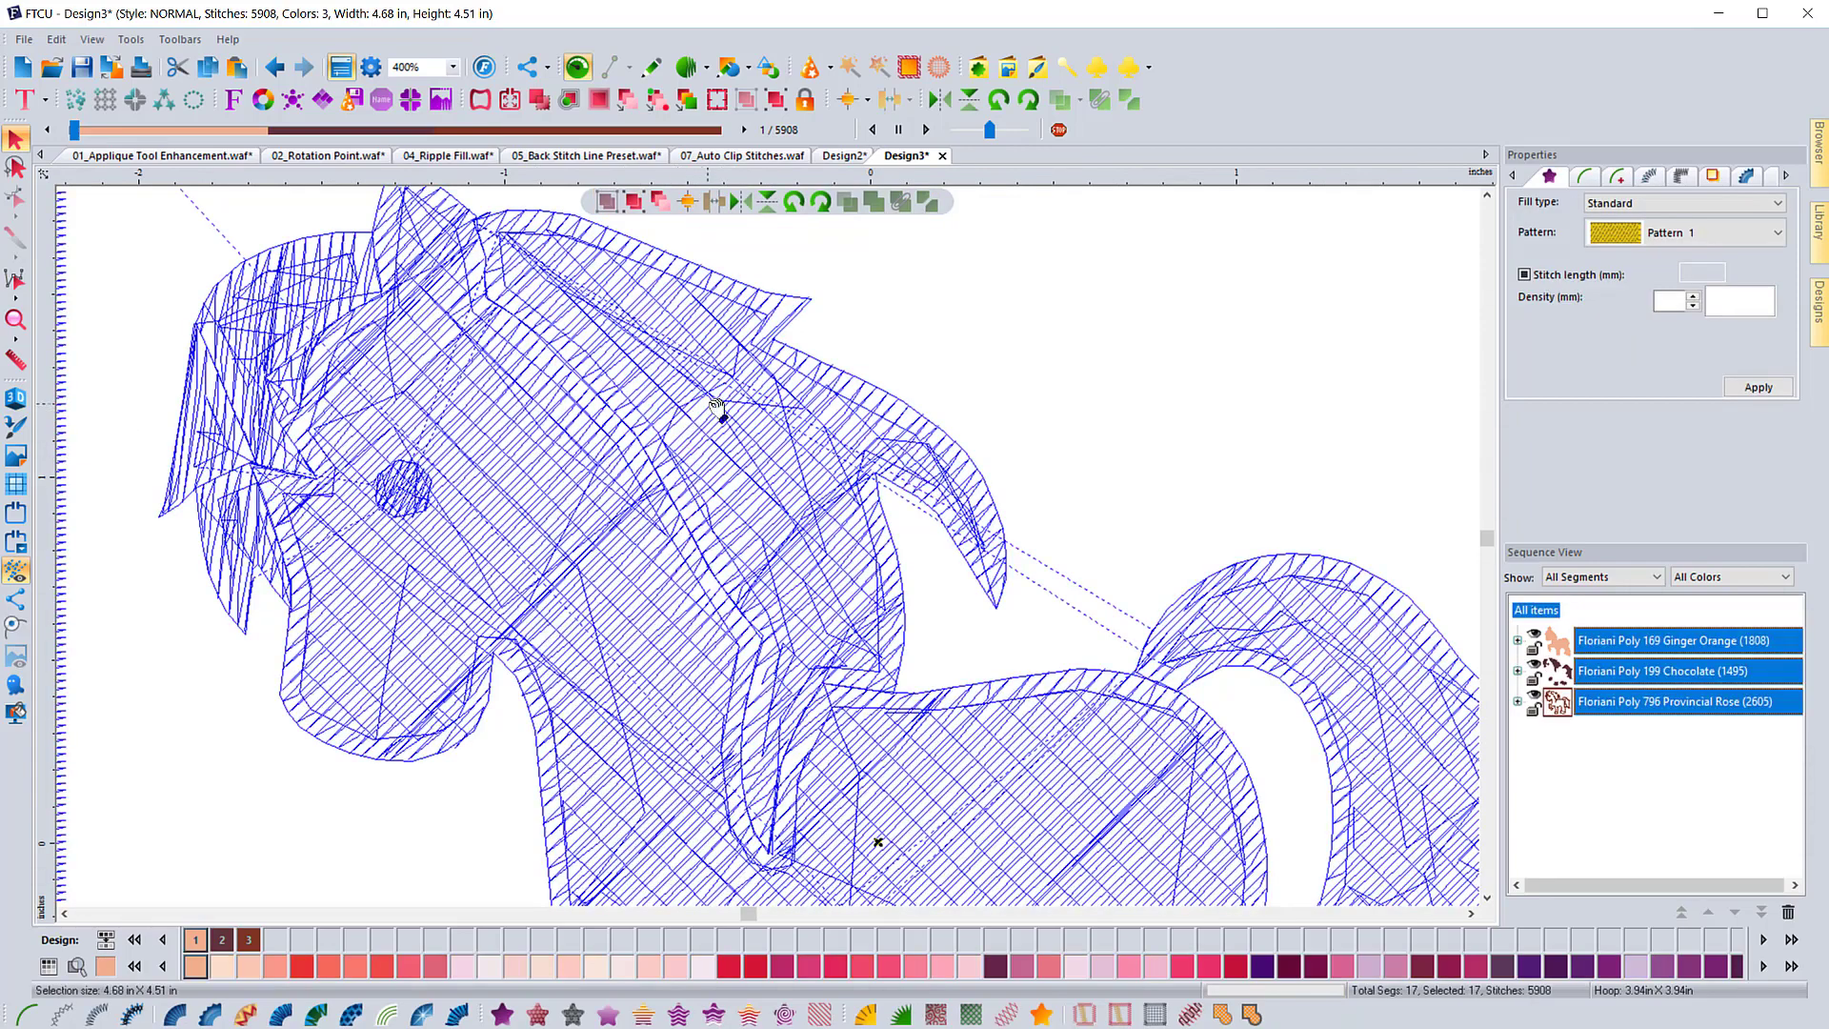
{"action": "scroll", "coordinate": [991, 465], "scroll_direction": "down", "scroll_amount": 4}
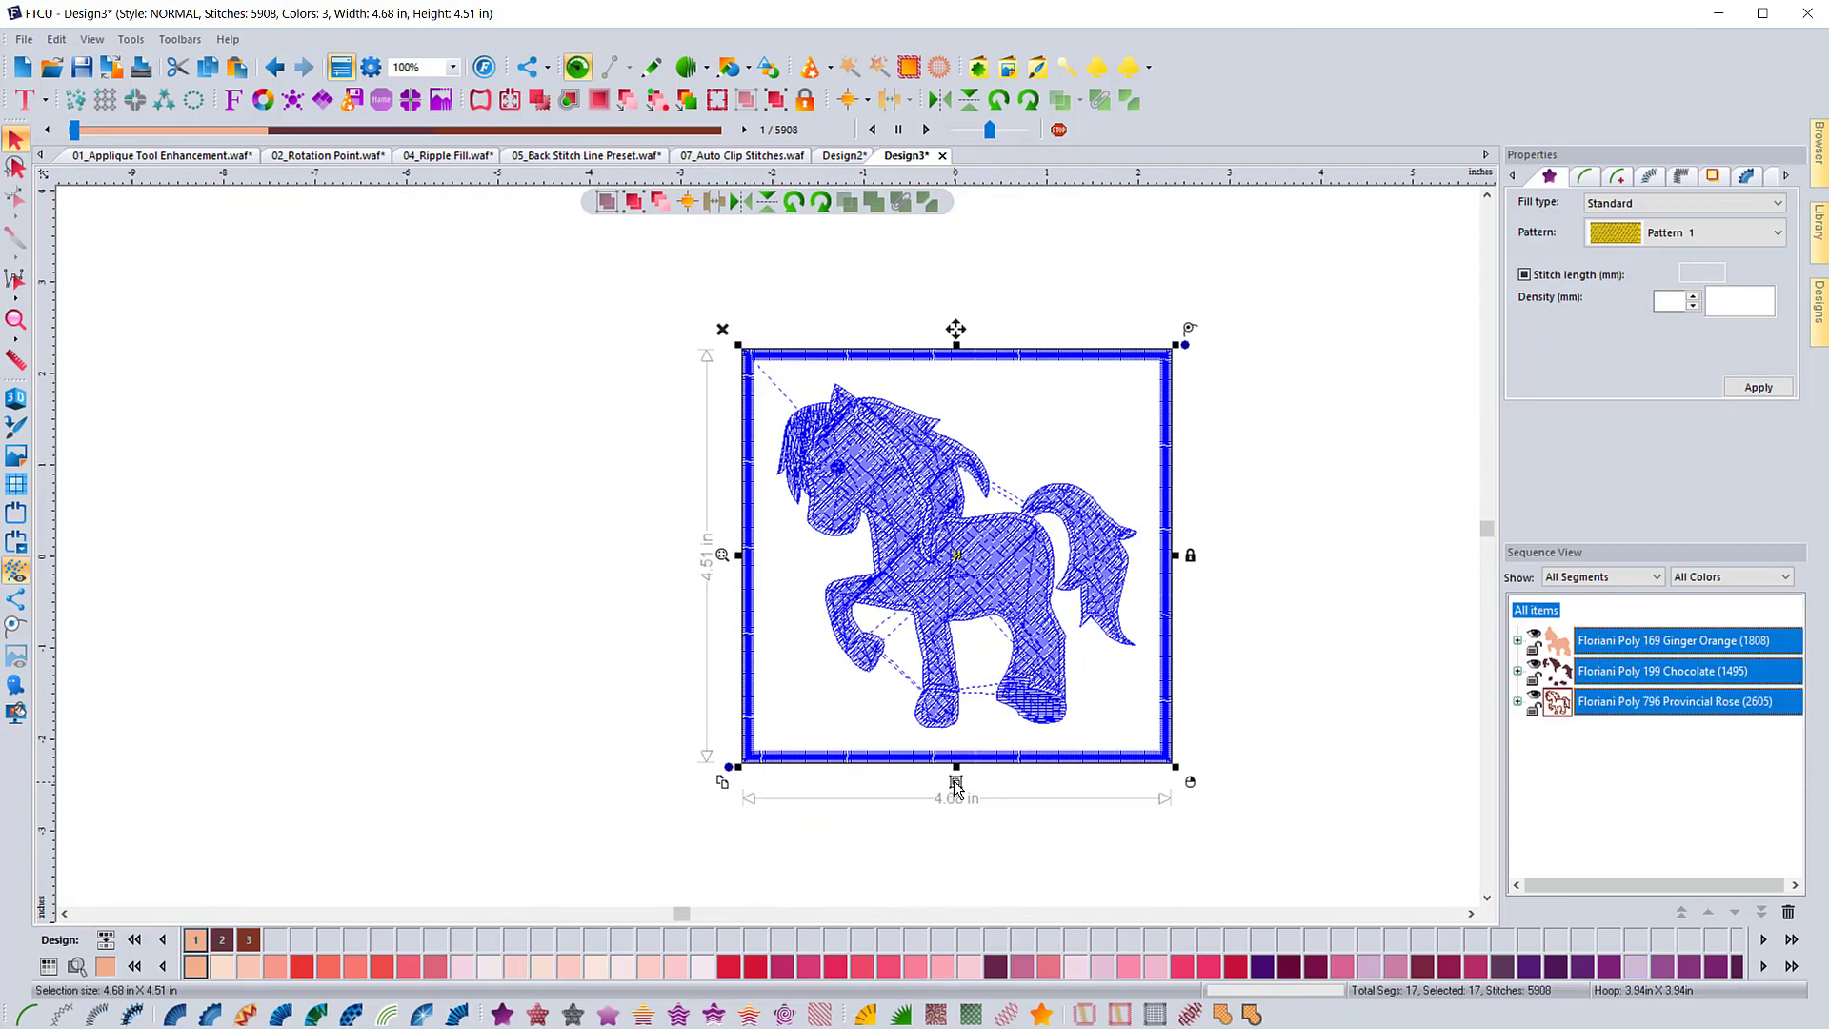
{"action": "left_click", "coordinate": [990, 796]}
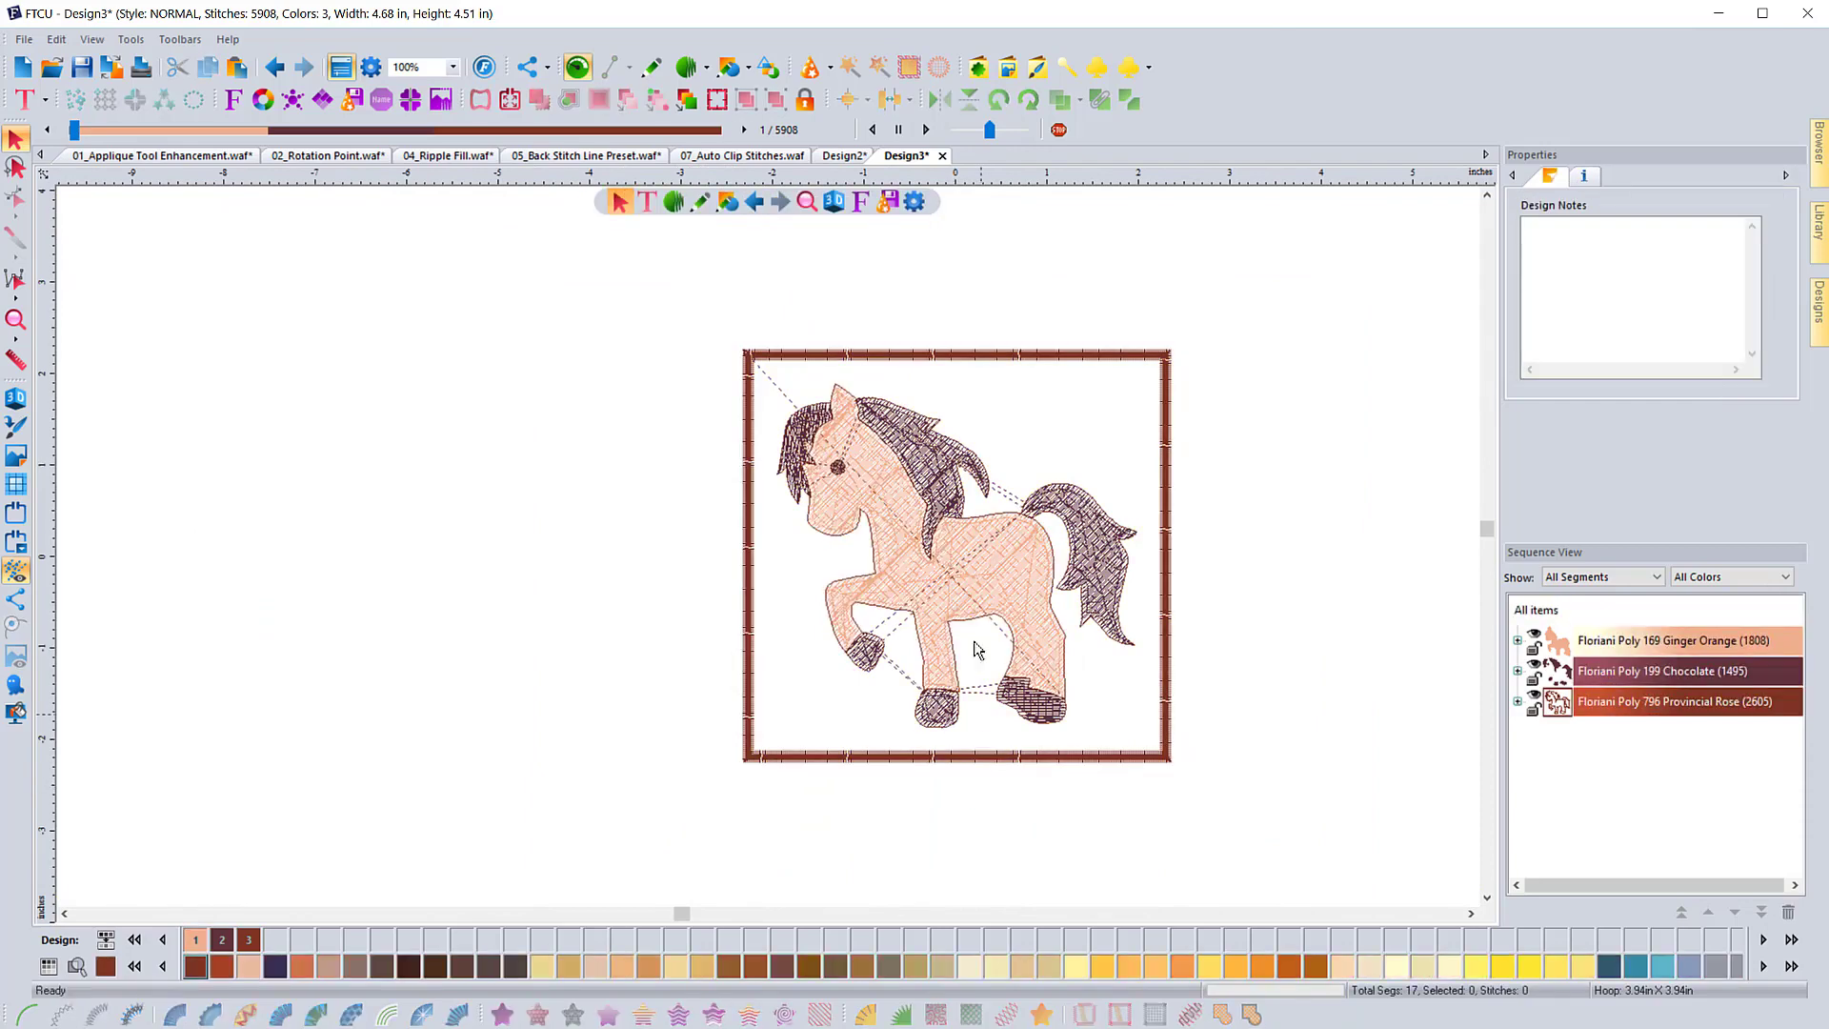
Review the fill, underlay, and pull and push compensation settings of the mane along the horse's neck
{"action": "left_click", "coordinate": [912, 447]}
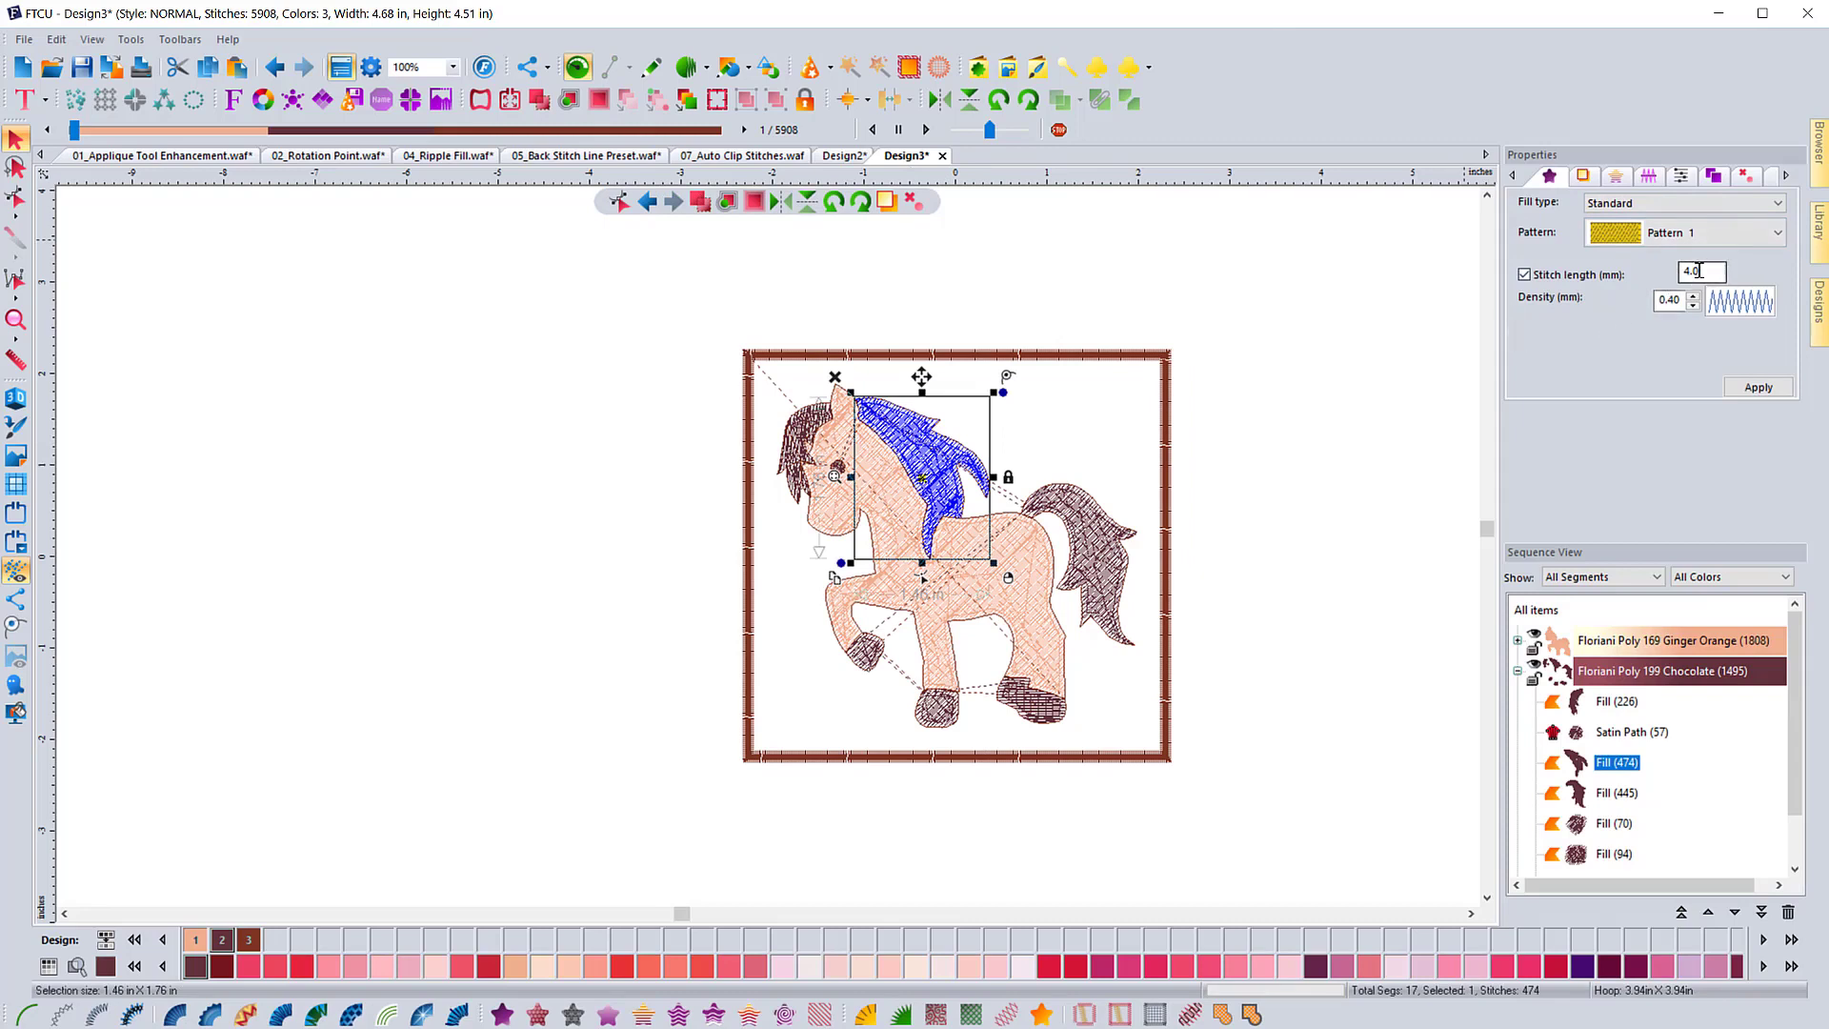
{"action": "left_click", "coordinate": [1580, 181]}
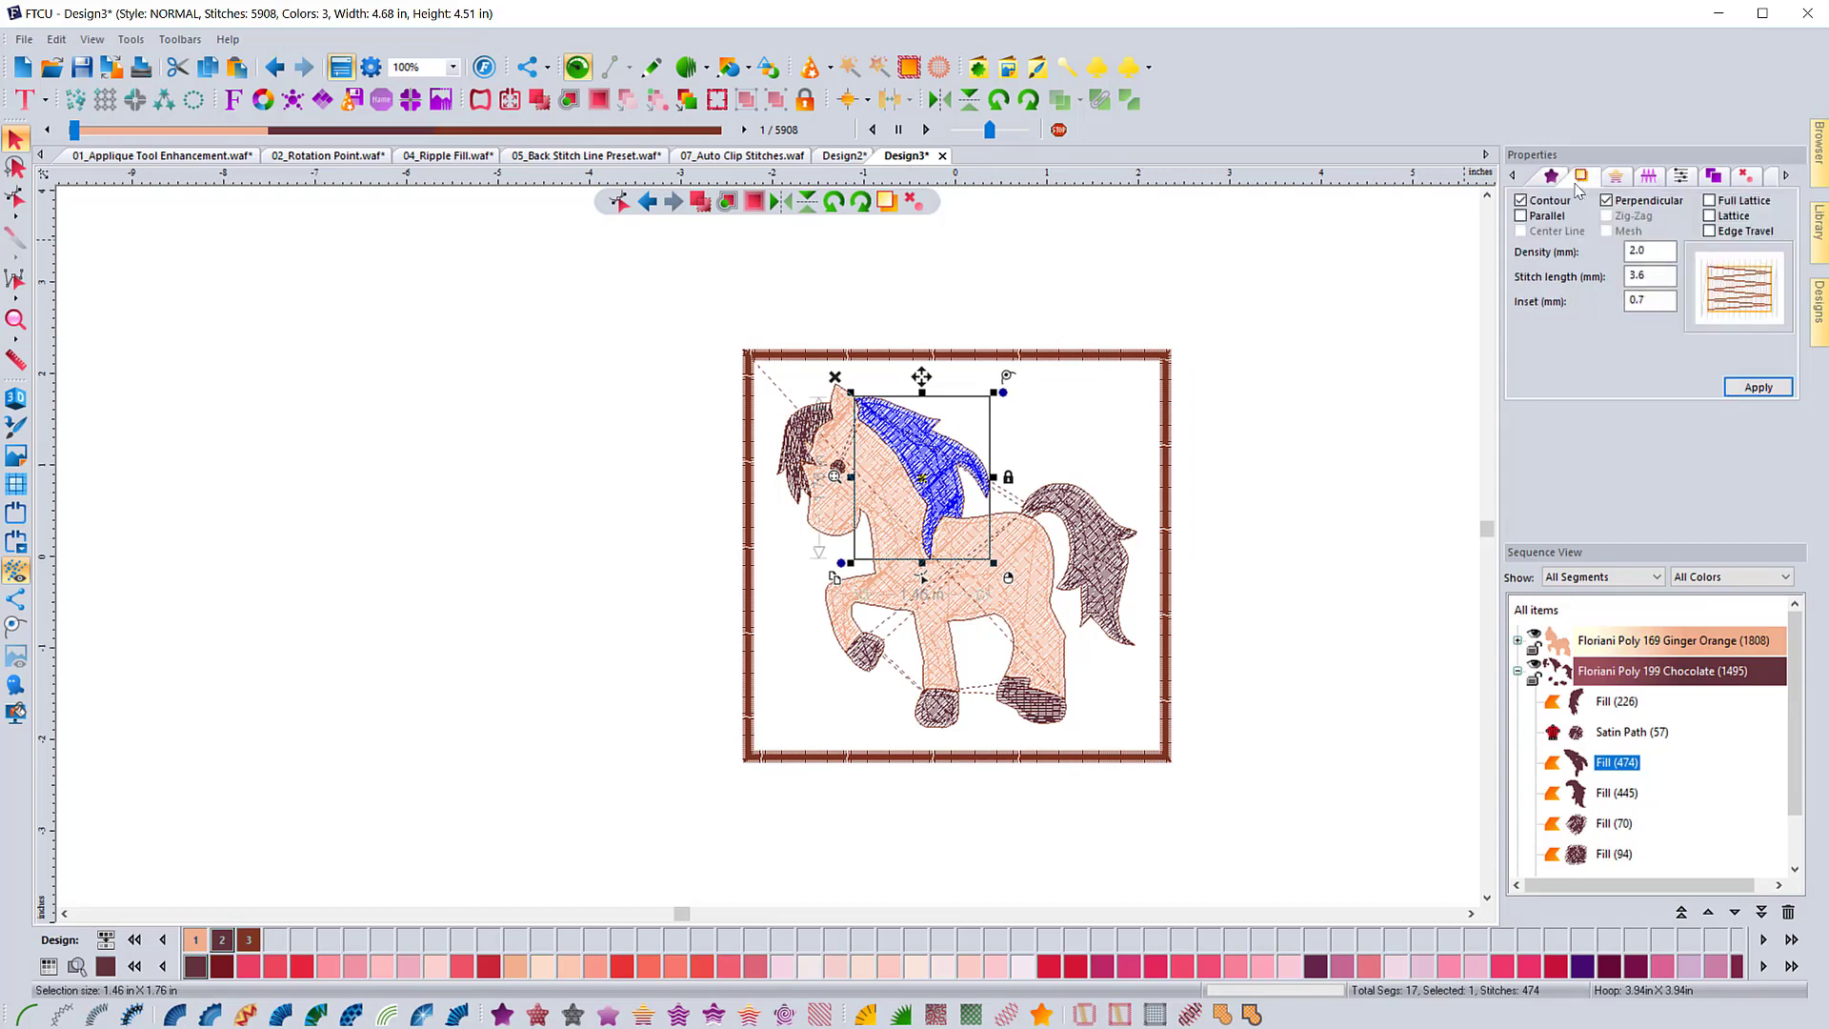
{"action": "left_click", "coordinate": [1642, 179]}
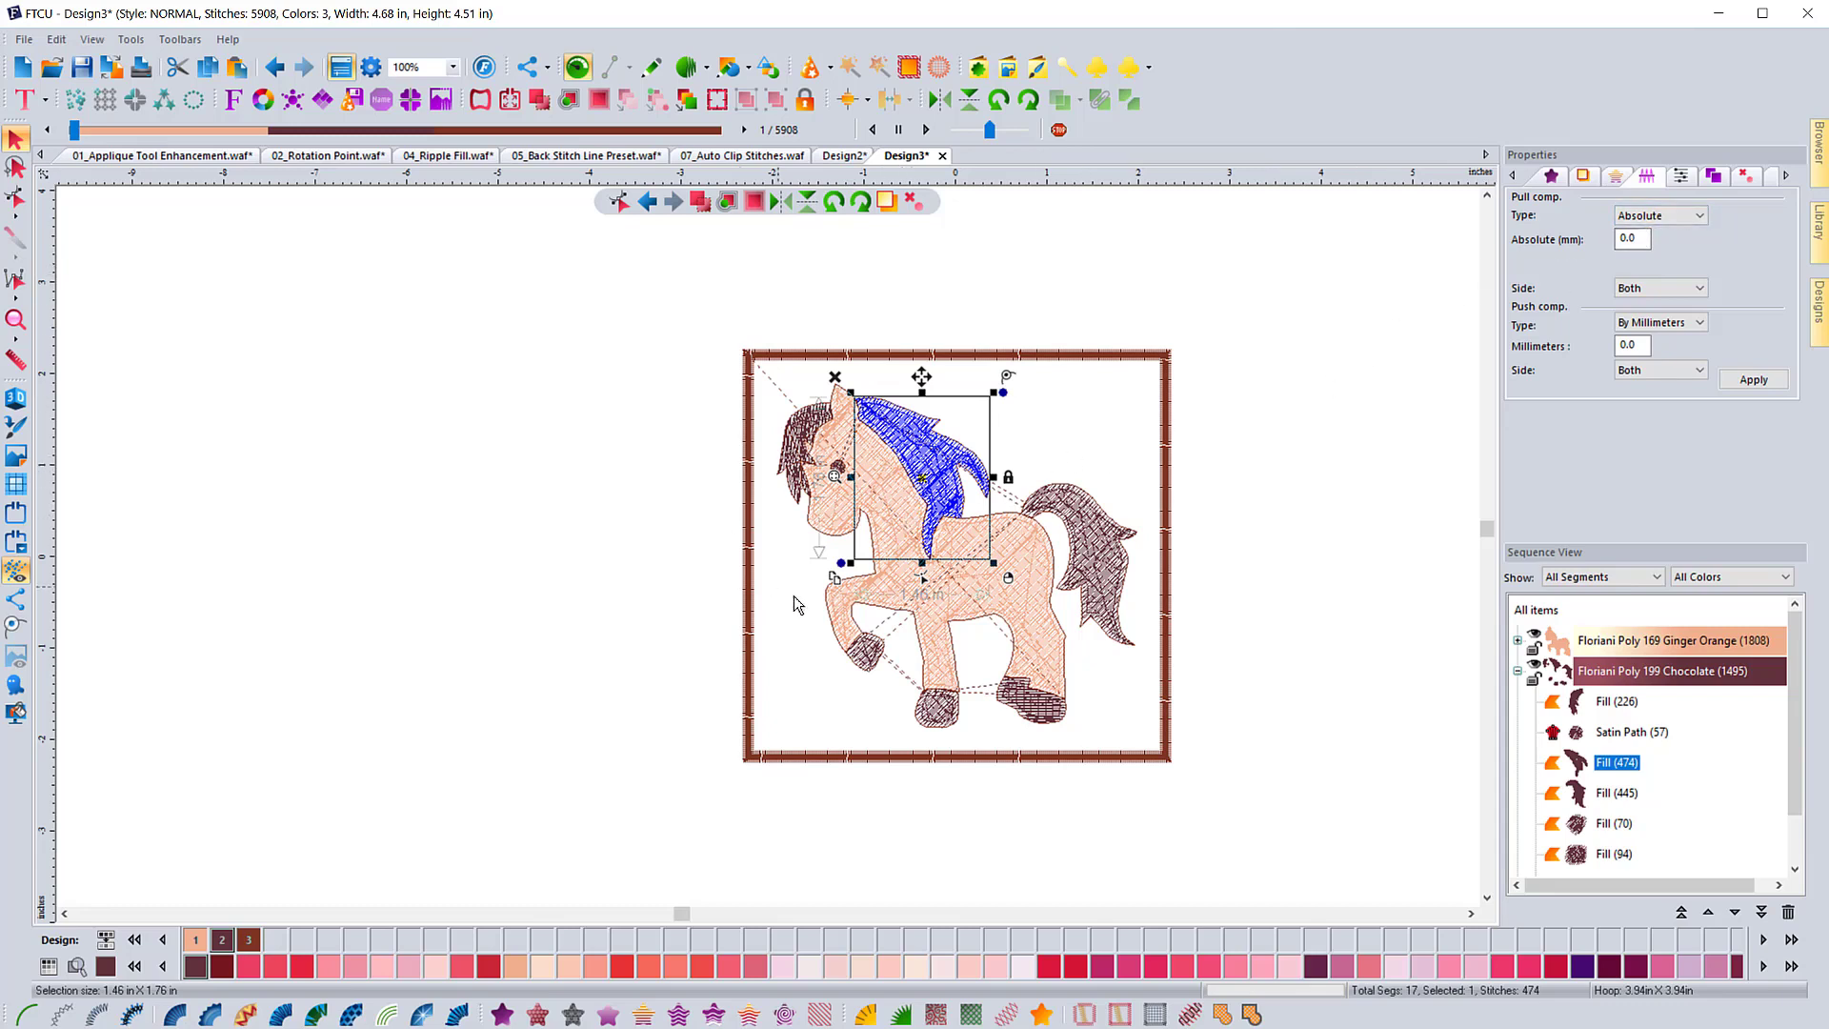
{"action": "left_click", "coordinate": [1267, 512]}
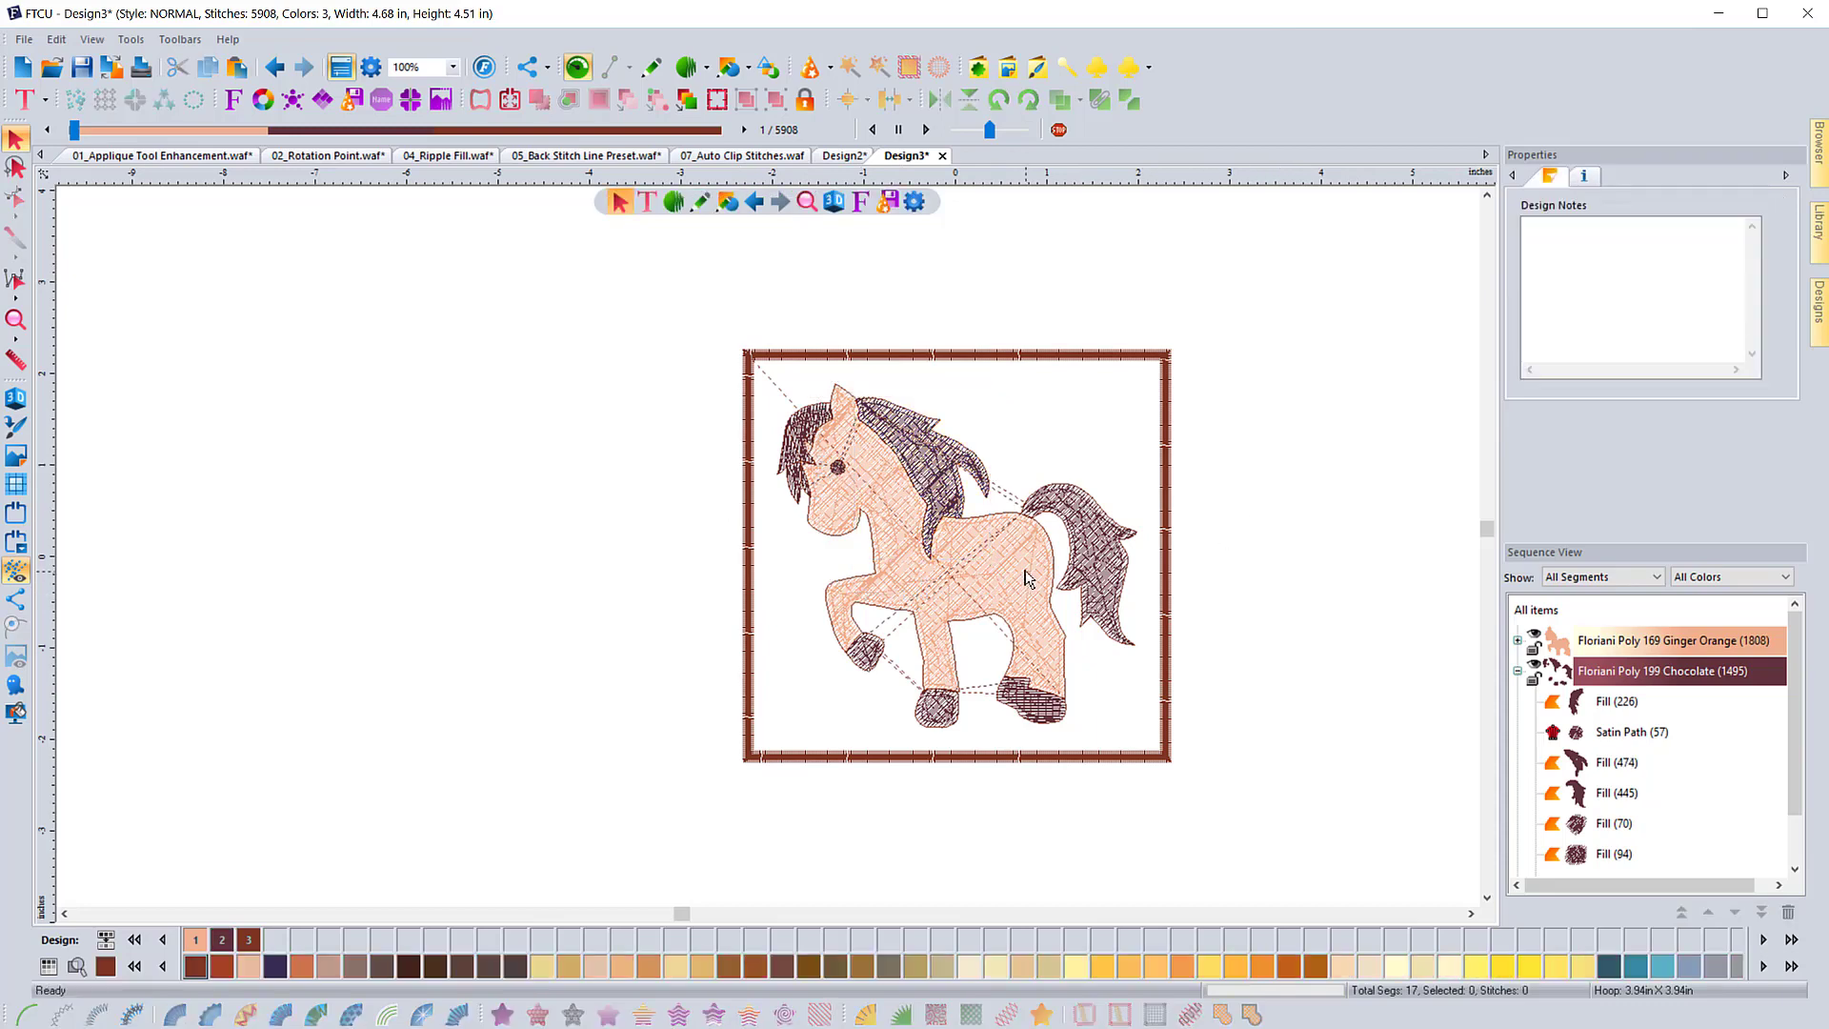
Examine the stitching and outline of the horse's body, mane and tail up close and in the full design
{"action": "scroll", "coordinate": [975, 524], "scroll_direction": "down", "scroll_amount": 1}
{"action": "scroll", "coordinate": [975, 524], "scroll_direction": "up", "scroll_amount": 4}
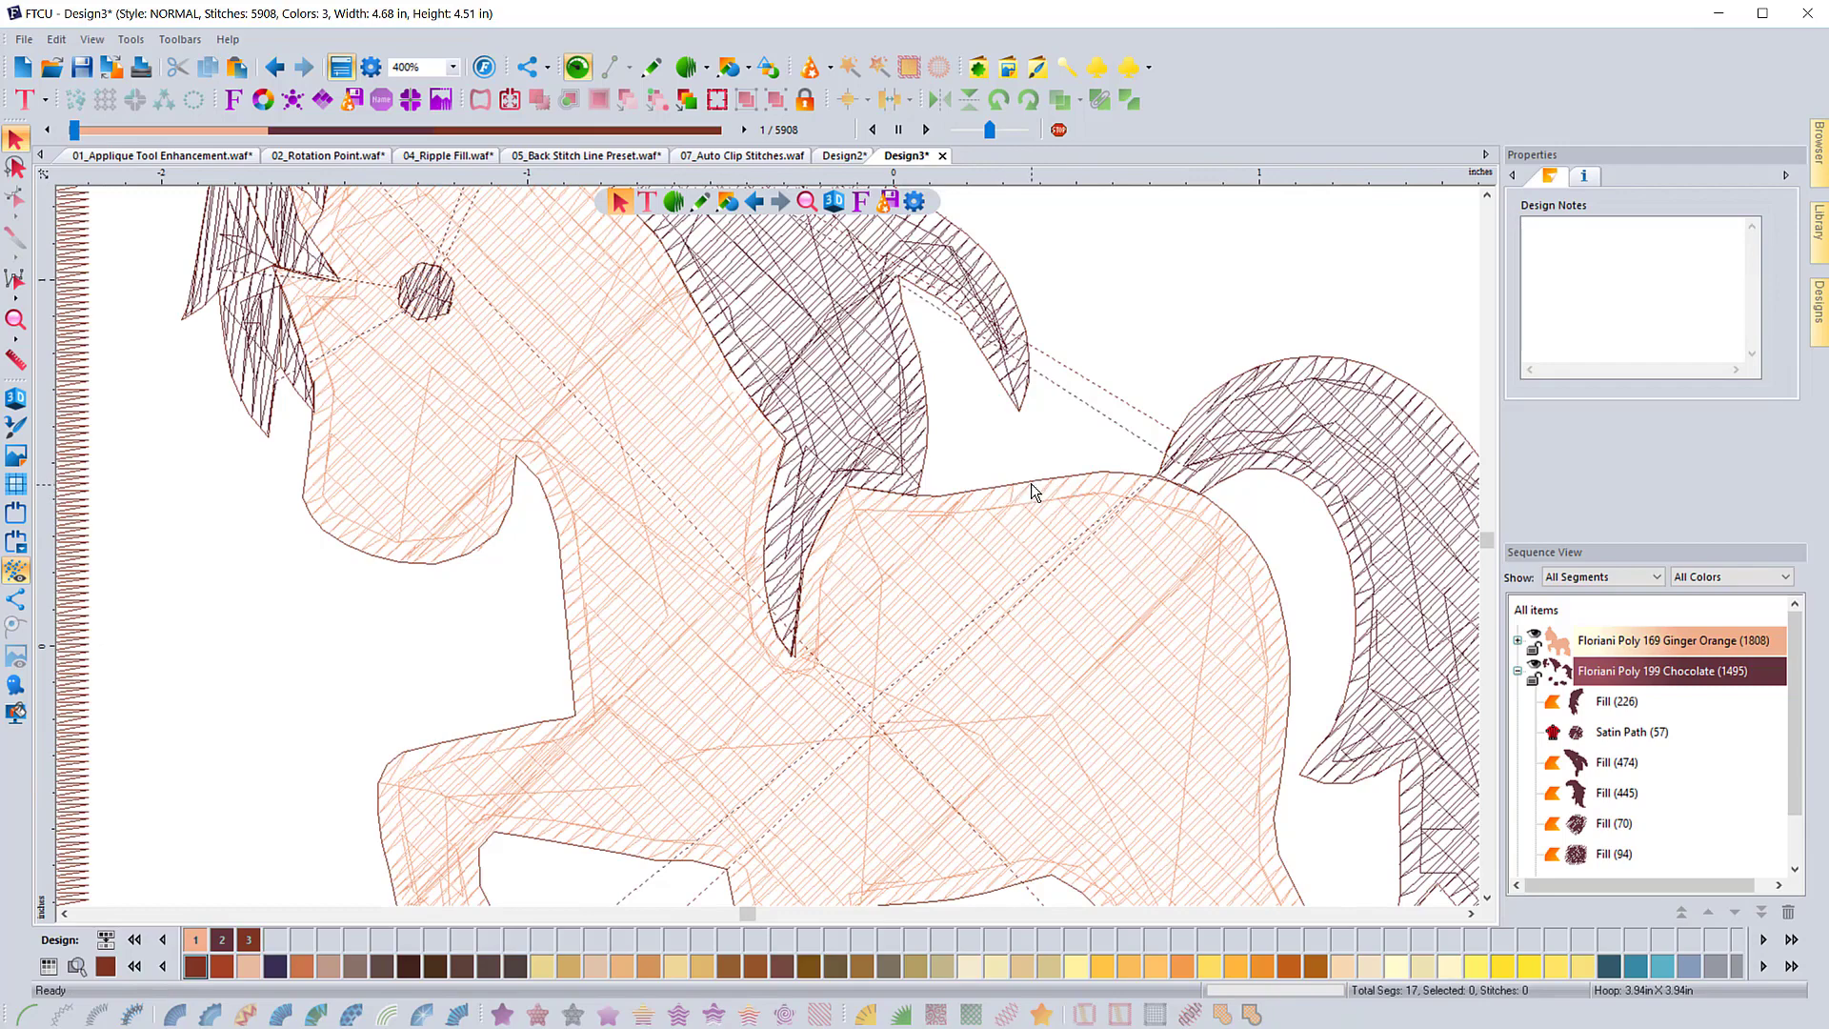
{"action": "scroll", "coordinate": [1030, 483], "scroll_direction": "down", "scroll_amount": 2}
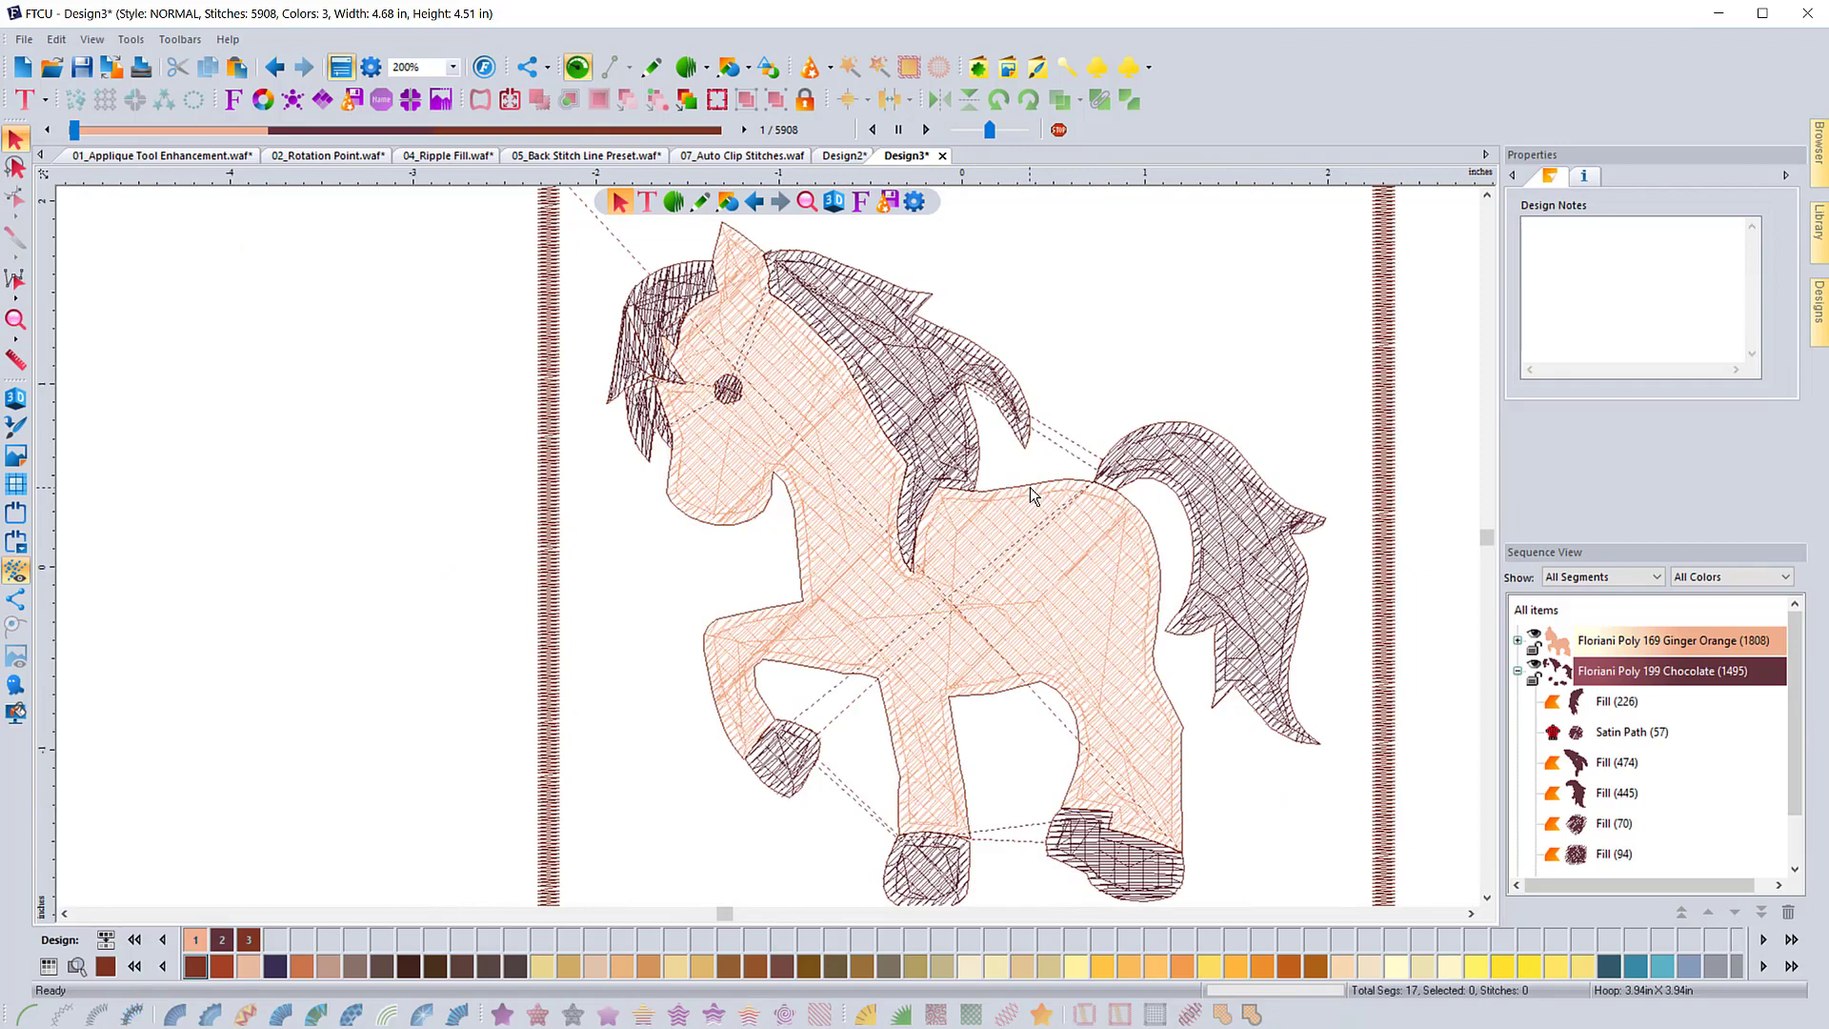
{"action": "scroll", "coordinate": [1030, 491], "scroll_direction": "down", "scroll_amount": 2}
{"action": "scroll", "coordinate": [1030, 493], "scroll_direction": "up", "scroll_amount": 2}
{"action": "scroll", "coordinate": [1030, 490], "scroll_direction": "down", "scroll_amount": 2}
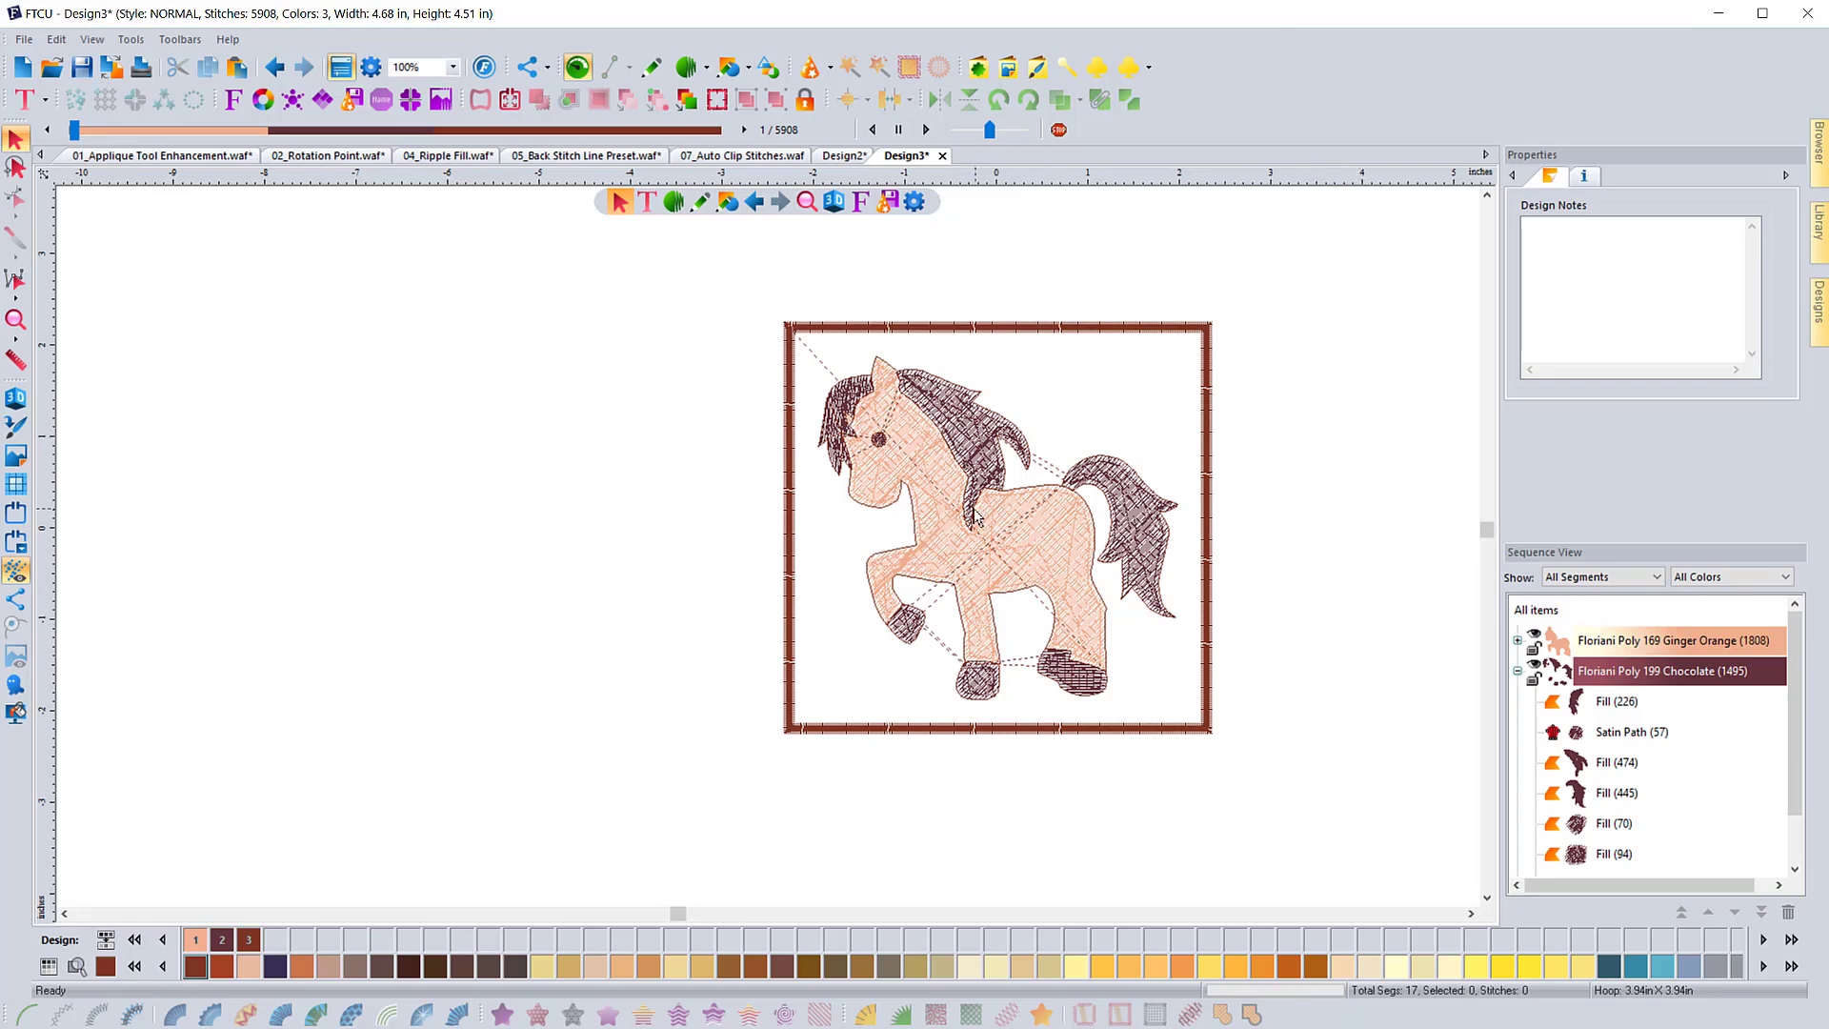
{"action": "scroll", "coordinate": [934, 522], "scroll_direction": "up", "scroll_amount": 1}
{"action": "scroll", "coordinate": [935, 522], "scroll_direction": "down", "scroll_amount": 1}
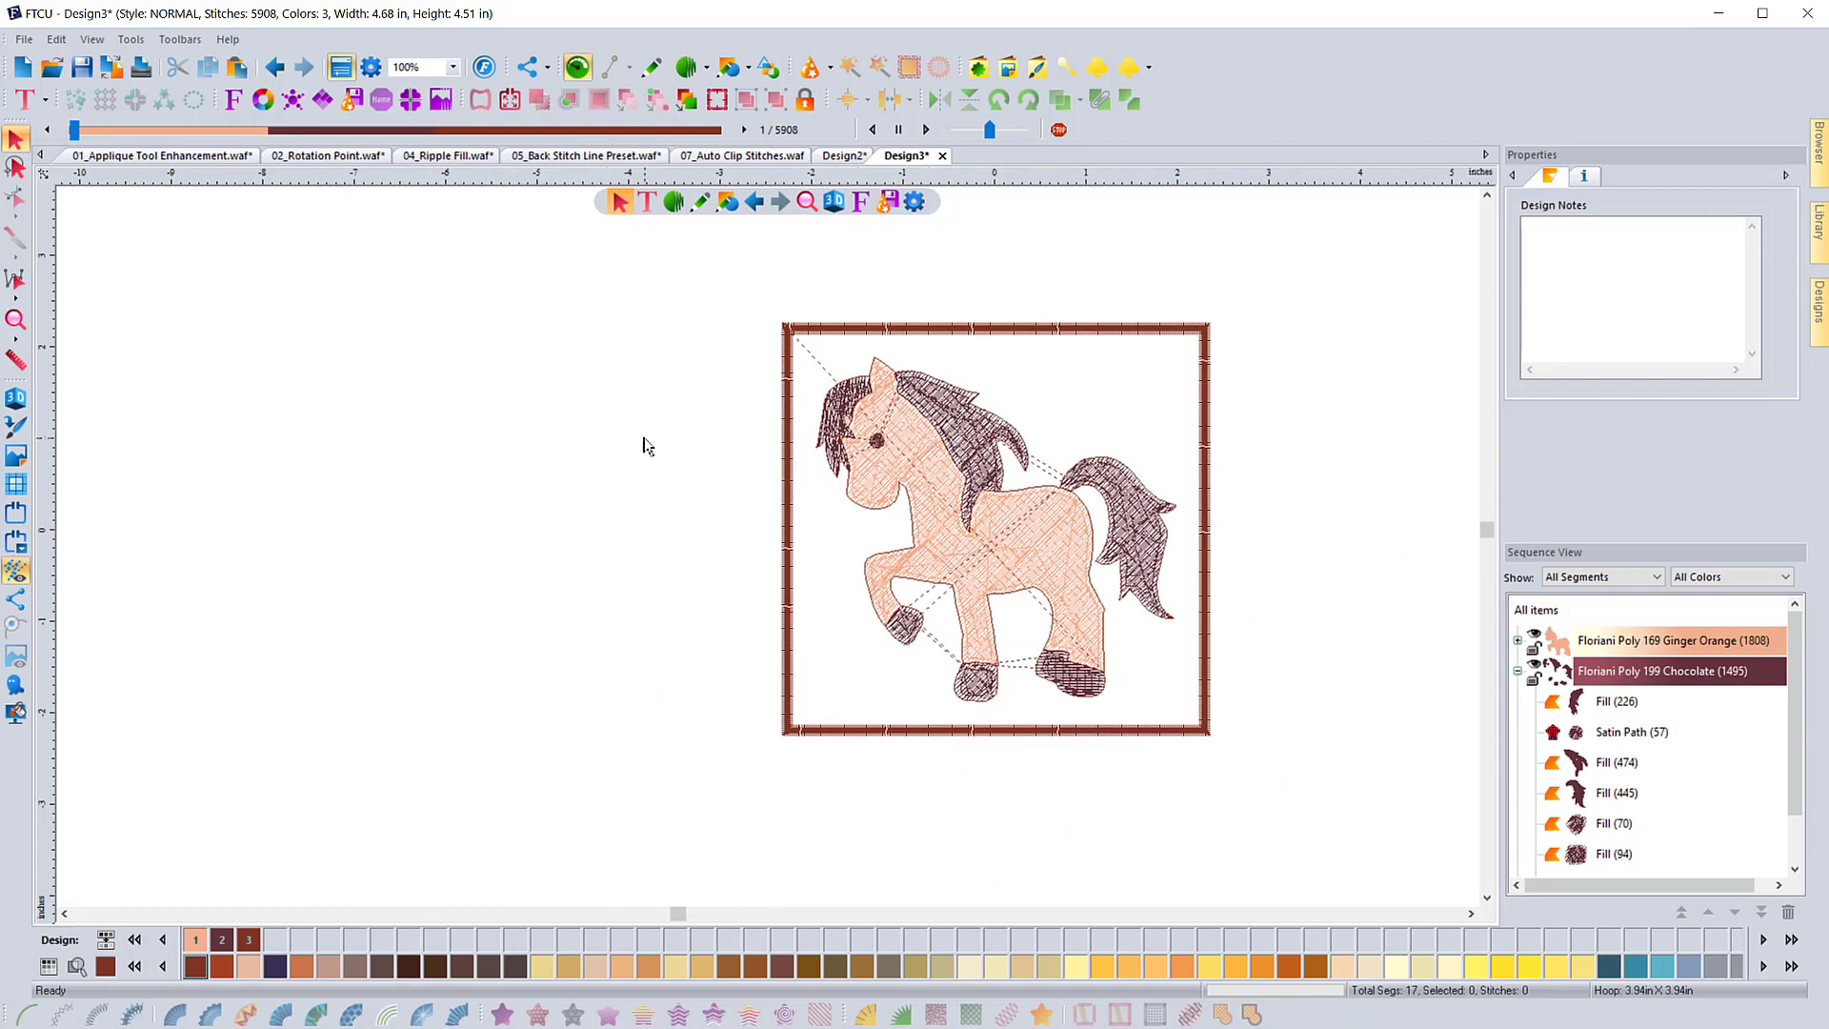
{"action": "left_click", "coordinate": [830, 70]}
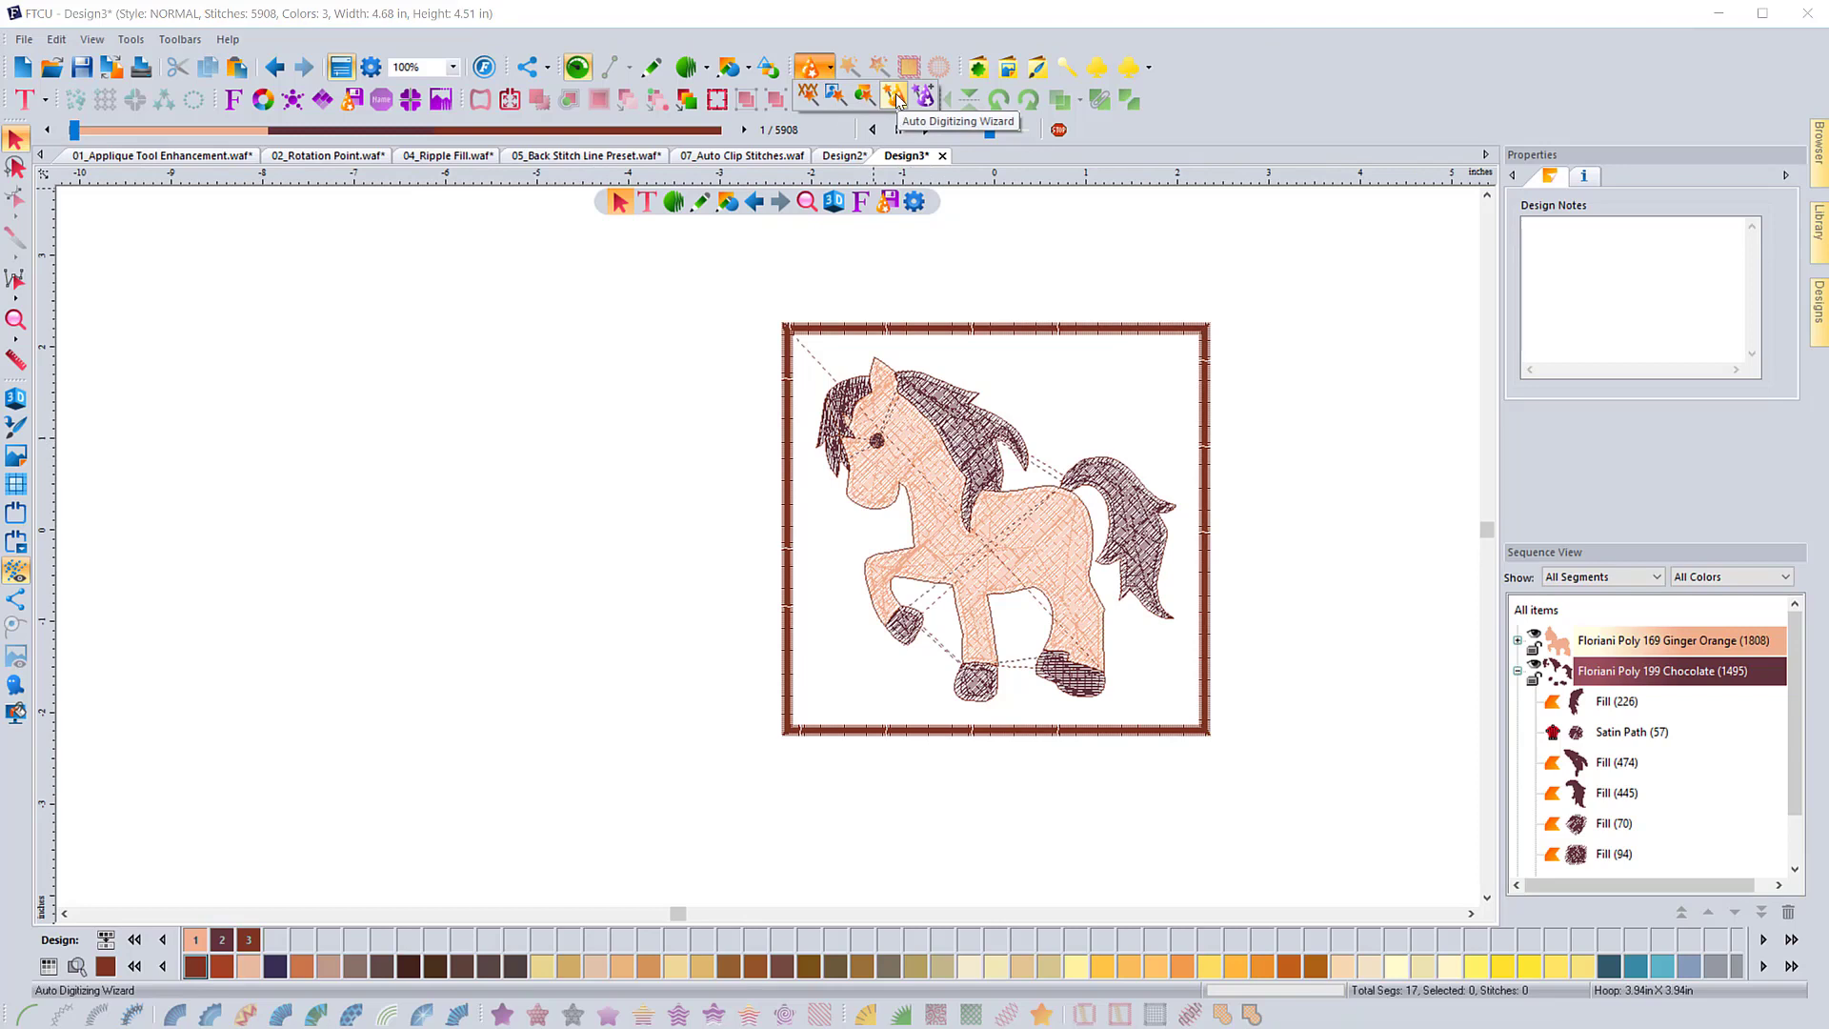
{"action": "left_click", "coordinate": [654, 404]}
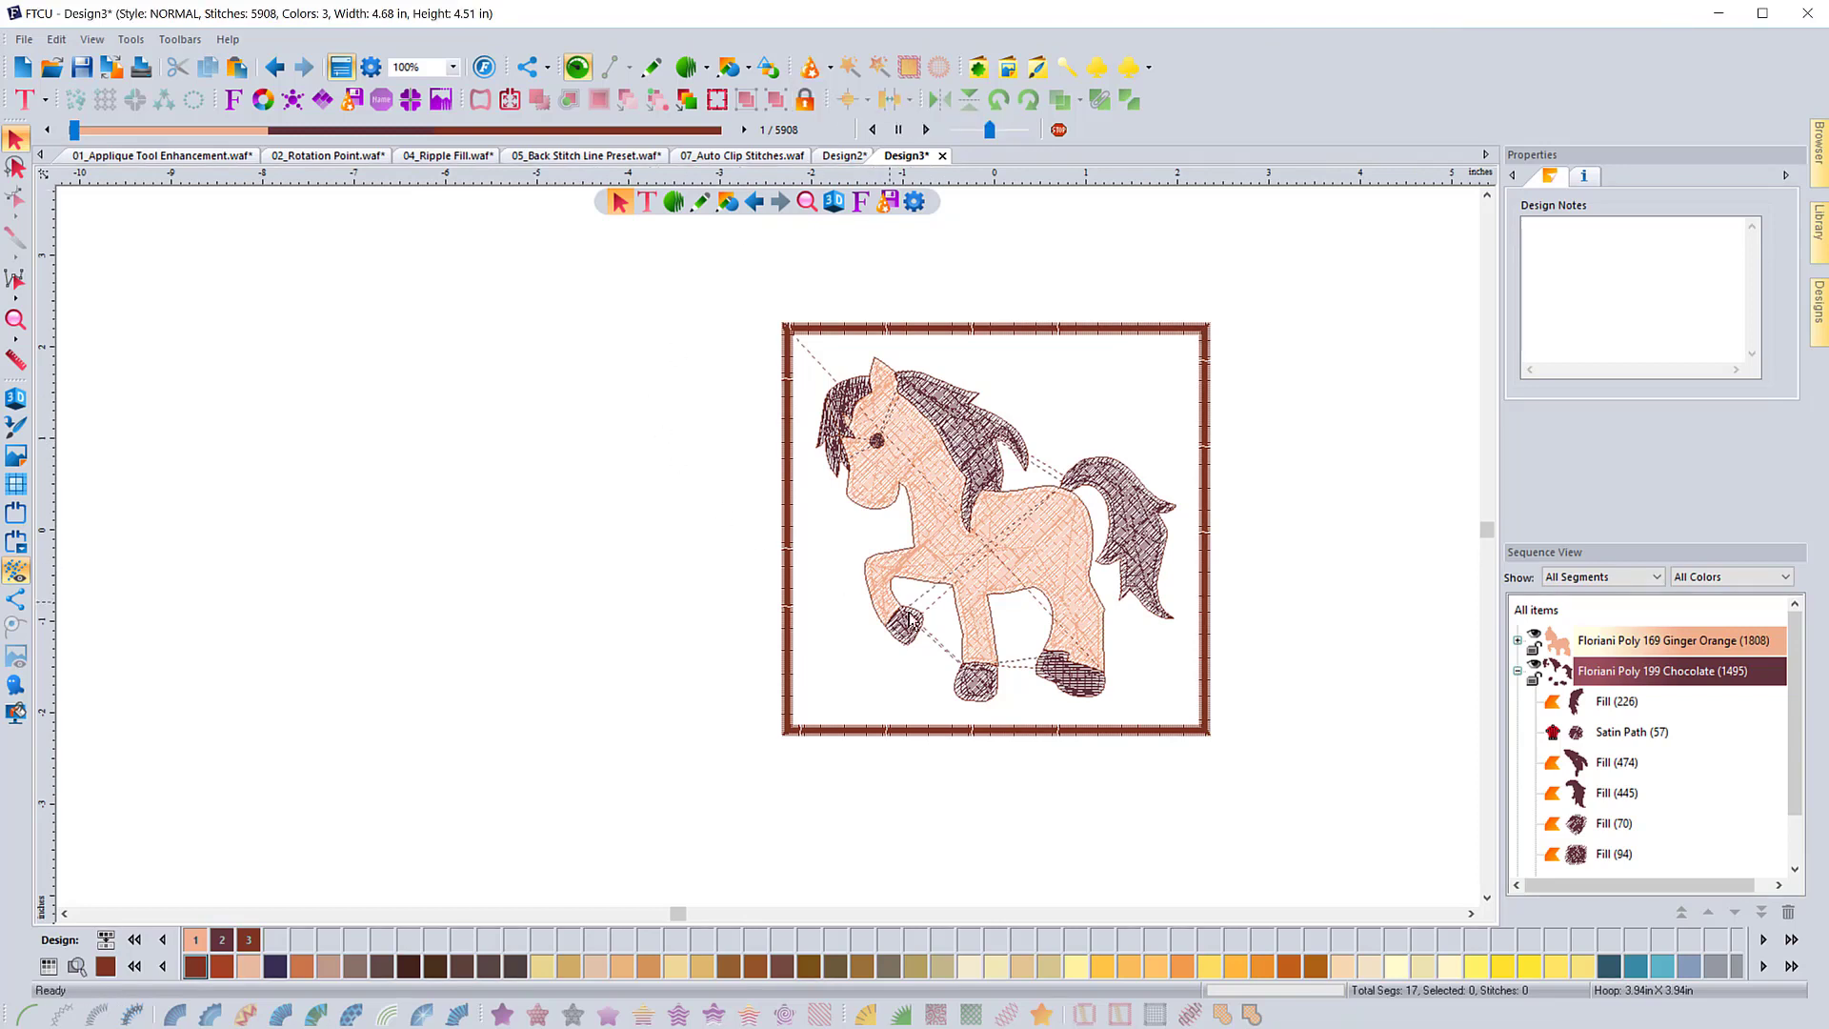
{"action": "left_click", "coordinate": [938, 579]}
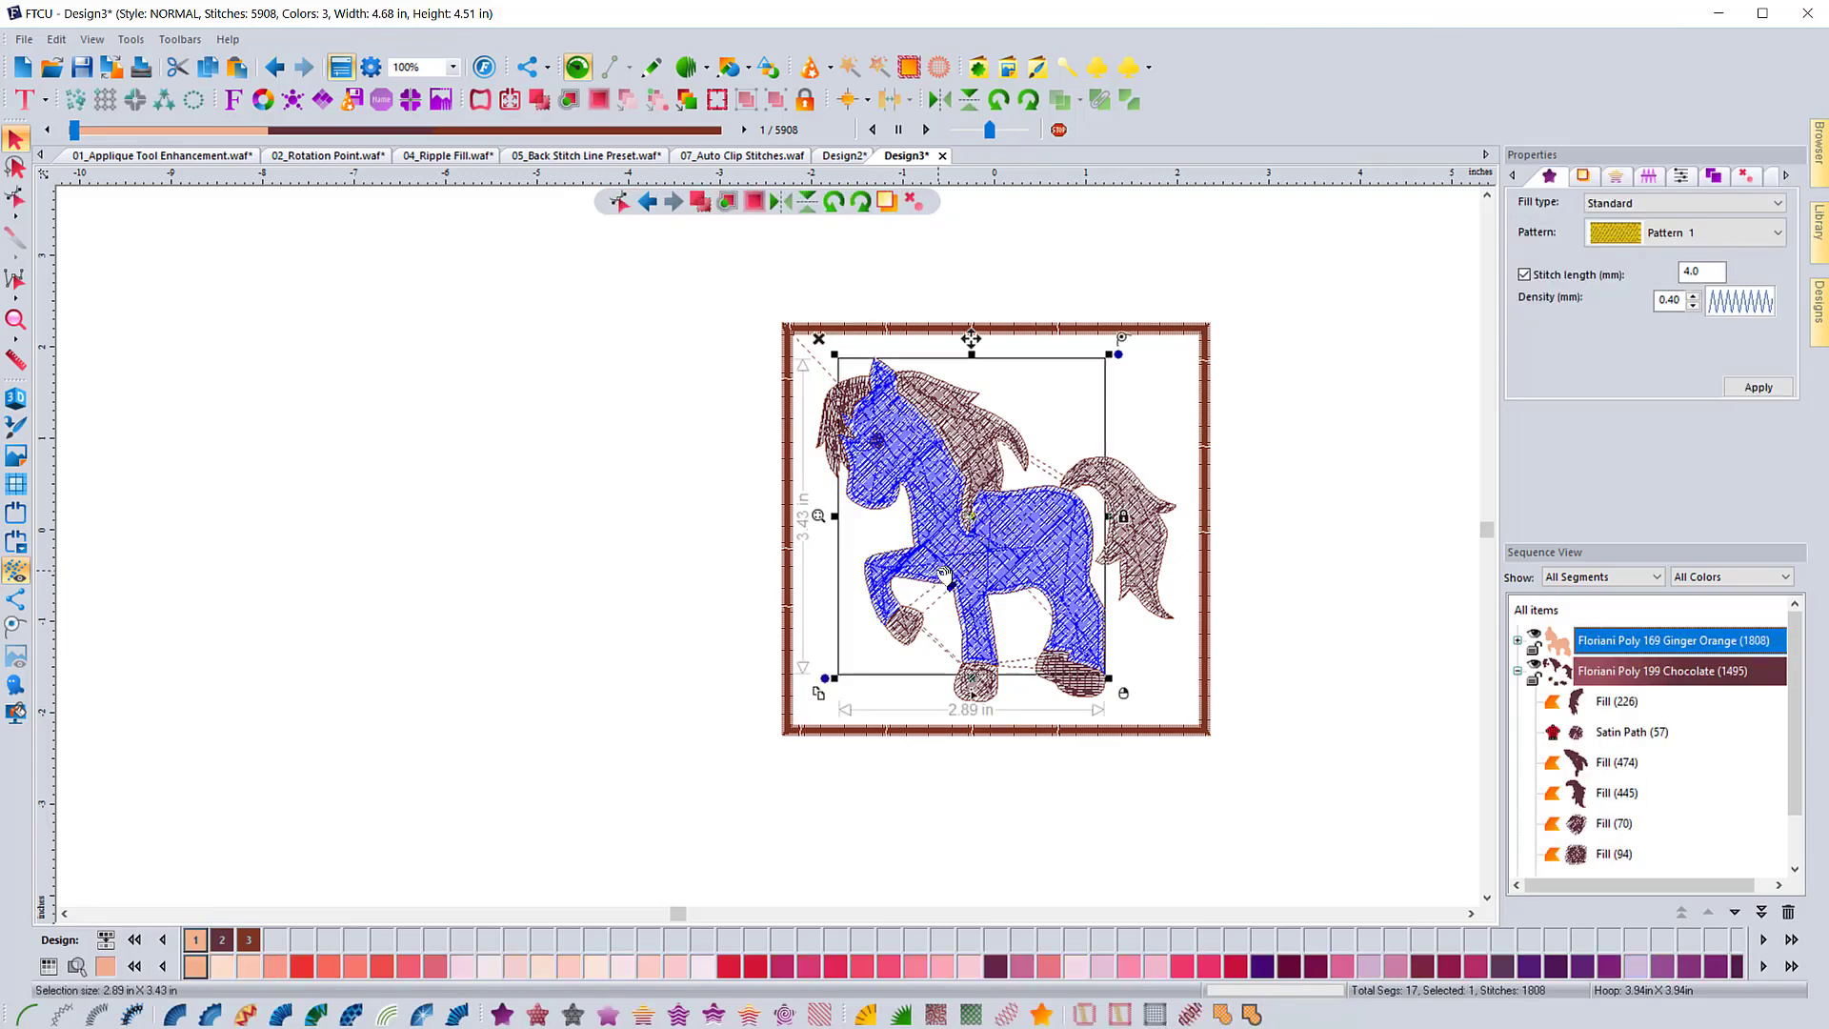
{"action": "left_click", "coordinate": [716, 568]}
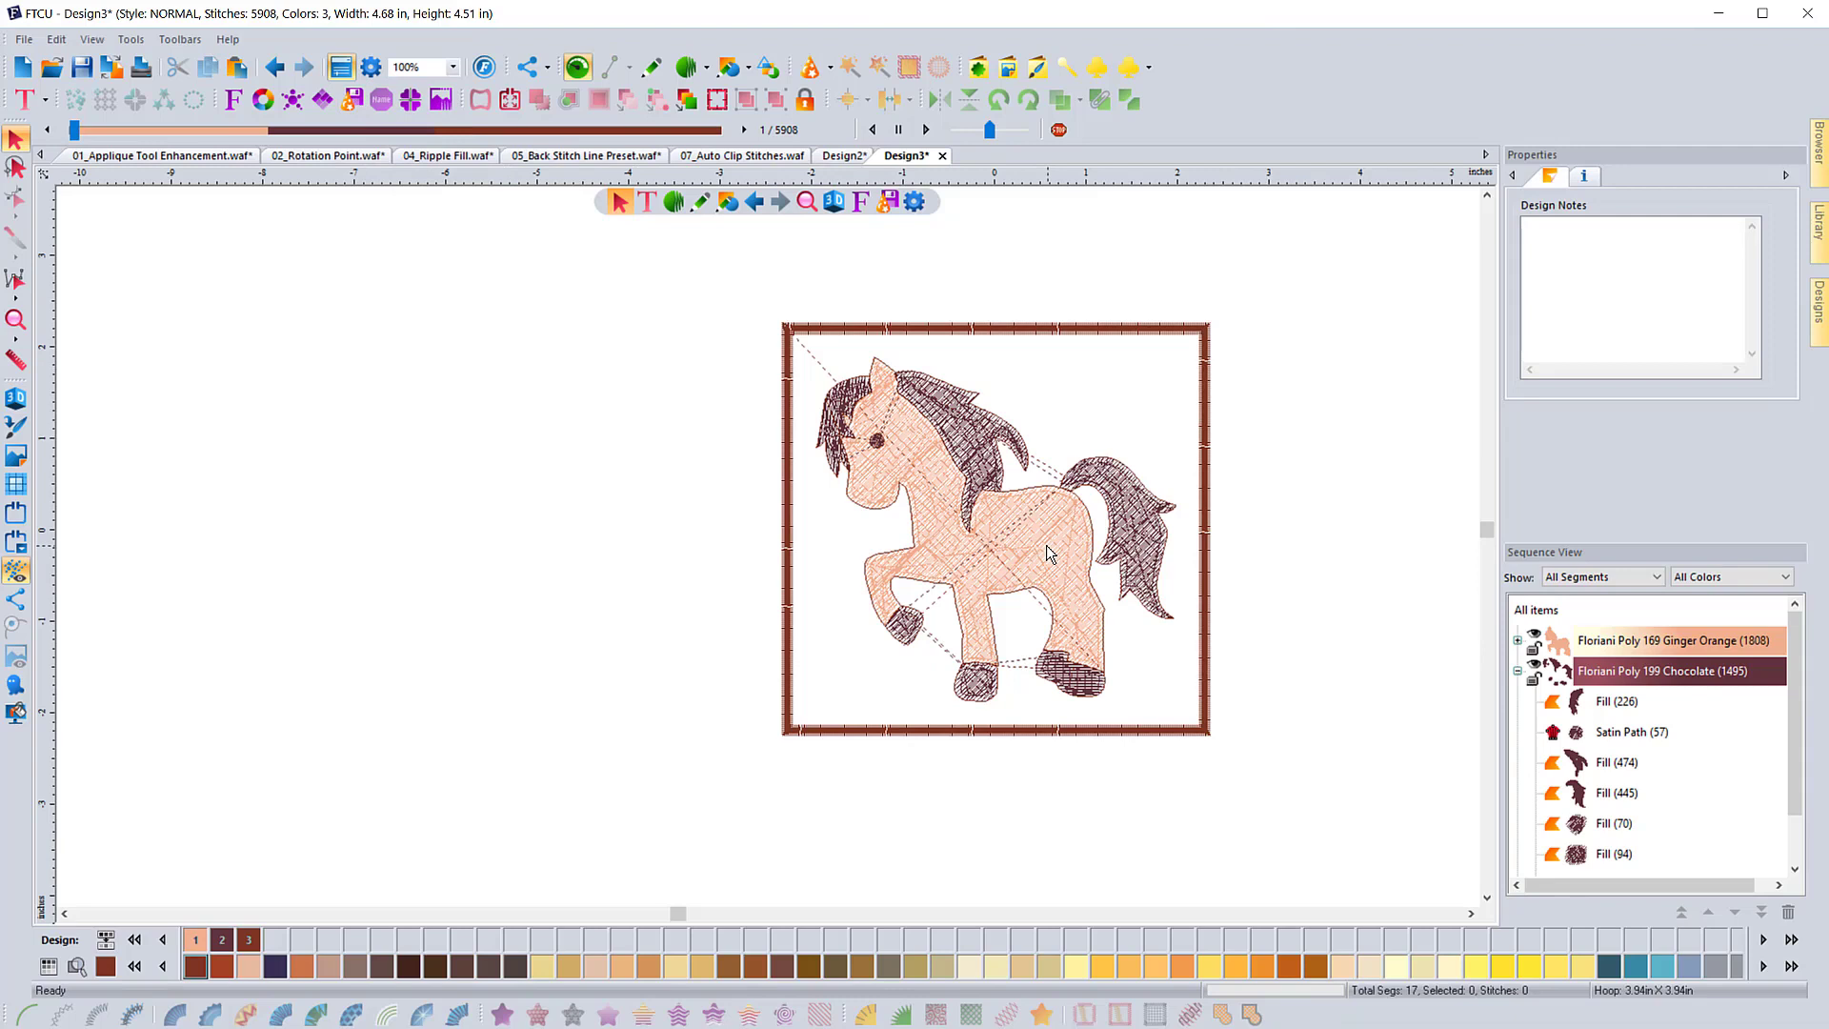
{"action": "left_click", "coordinate": [830, 69]}
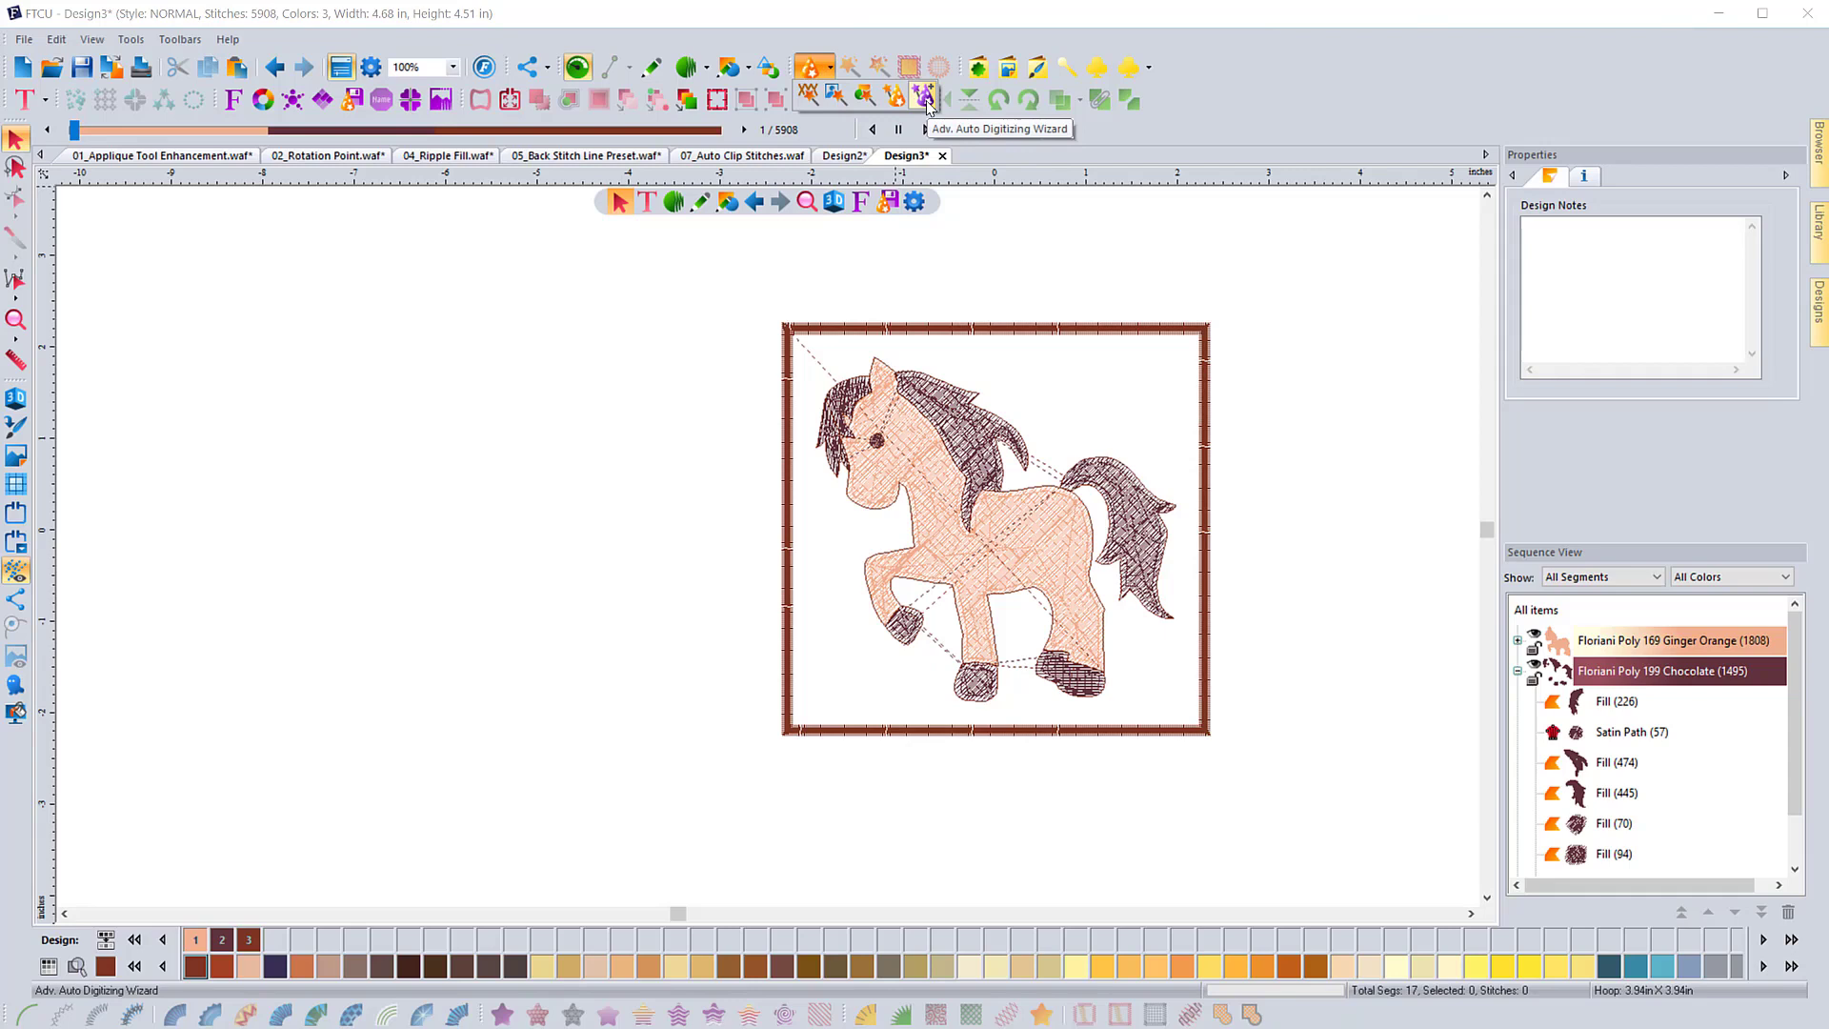
{"action": "left_click", "coordinate": [751, 322]}
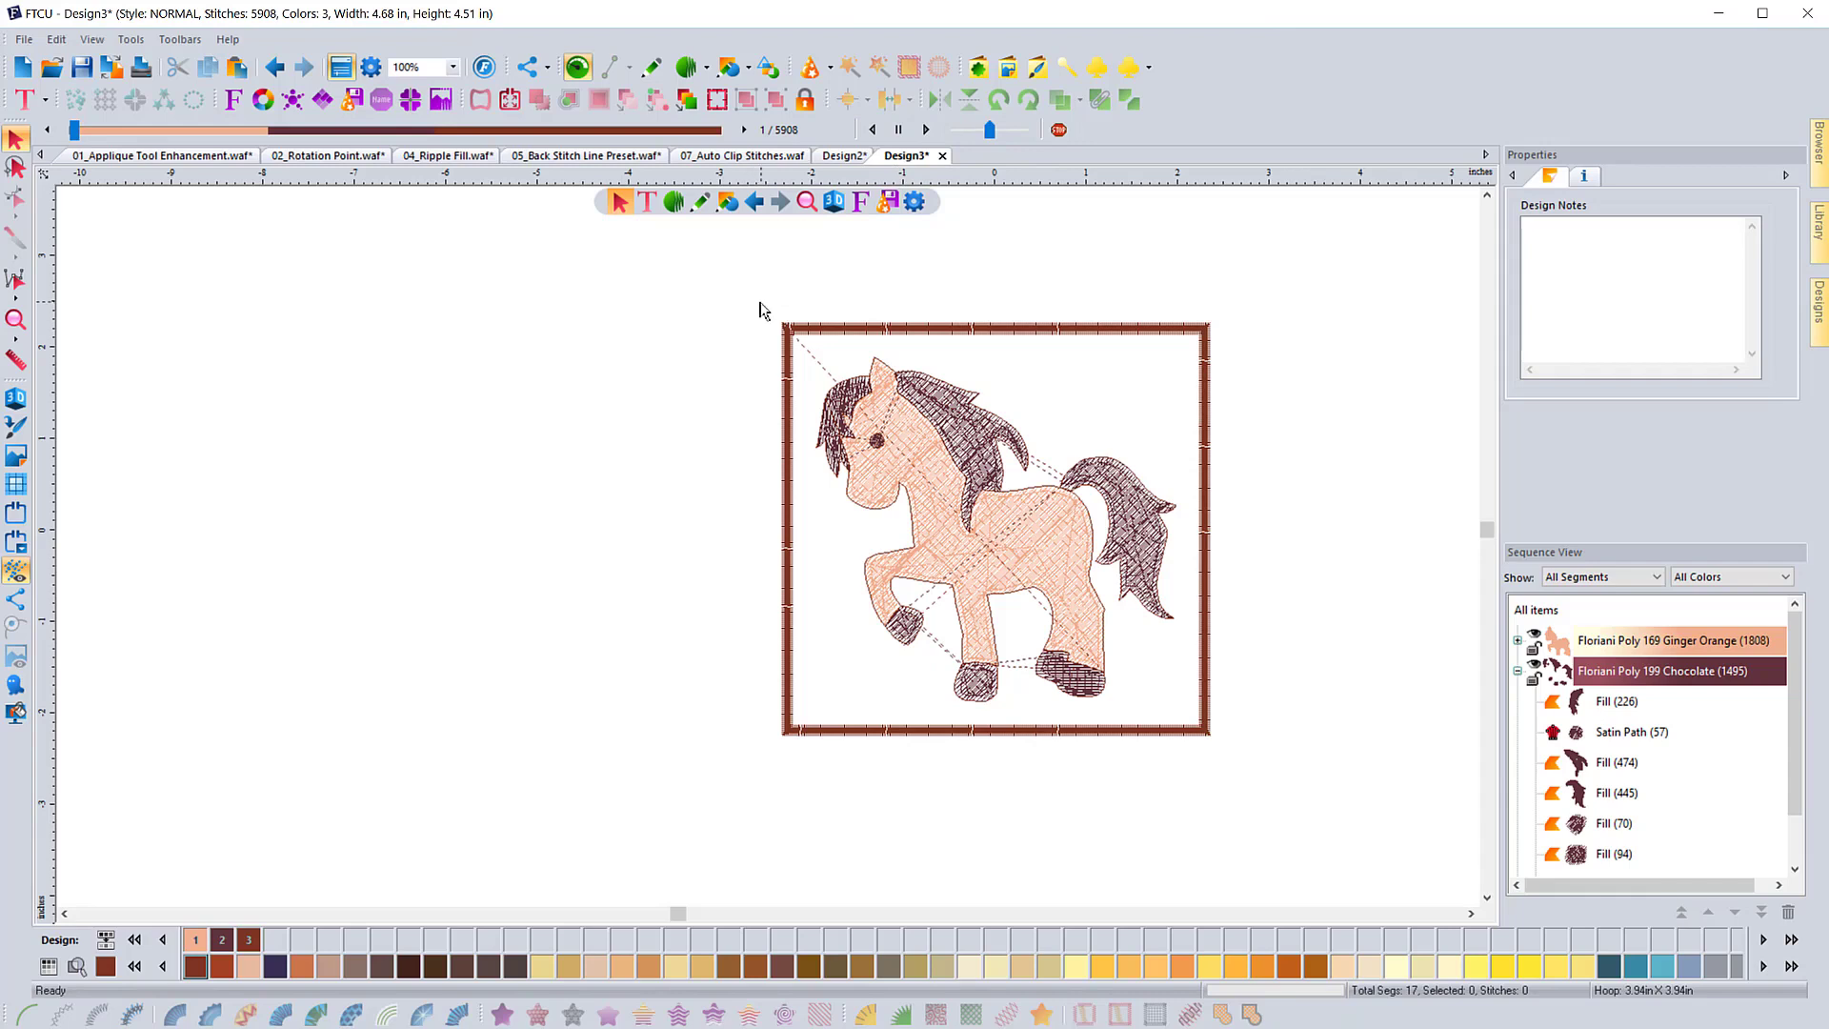
{"action": "left_click_drag", "start_coordinate": [760, 303], "coordinate": [1243, 751]}
{"action": "left_click", "coordinate": [577, 547]}
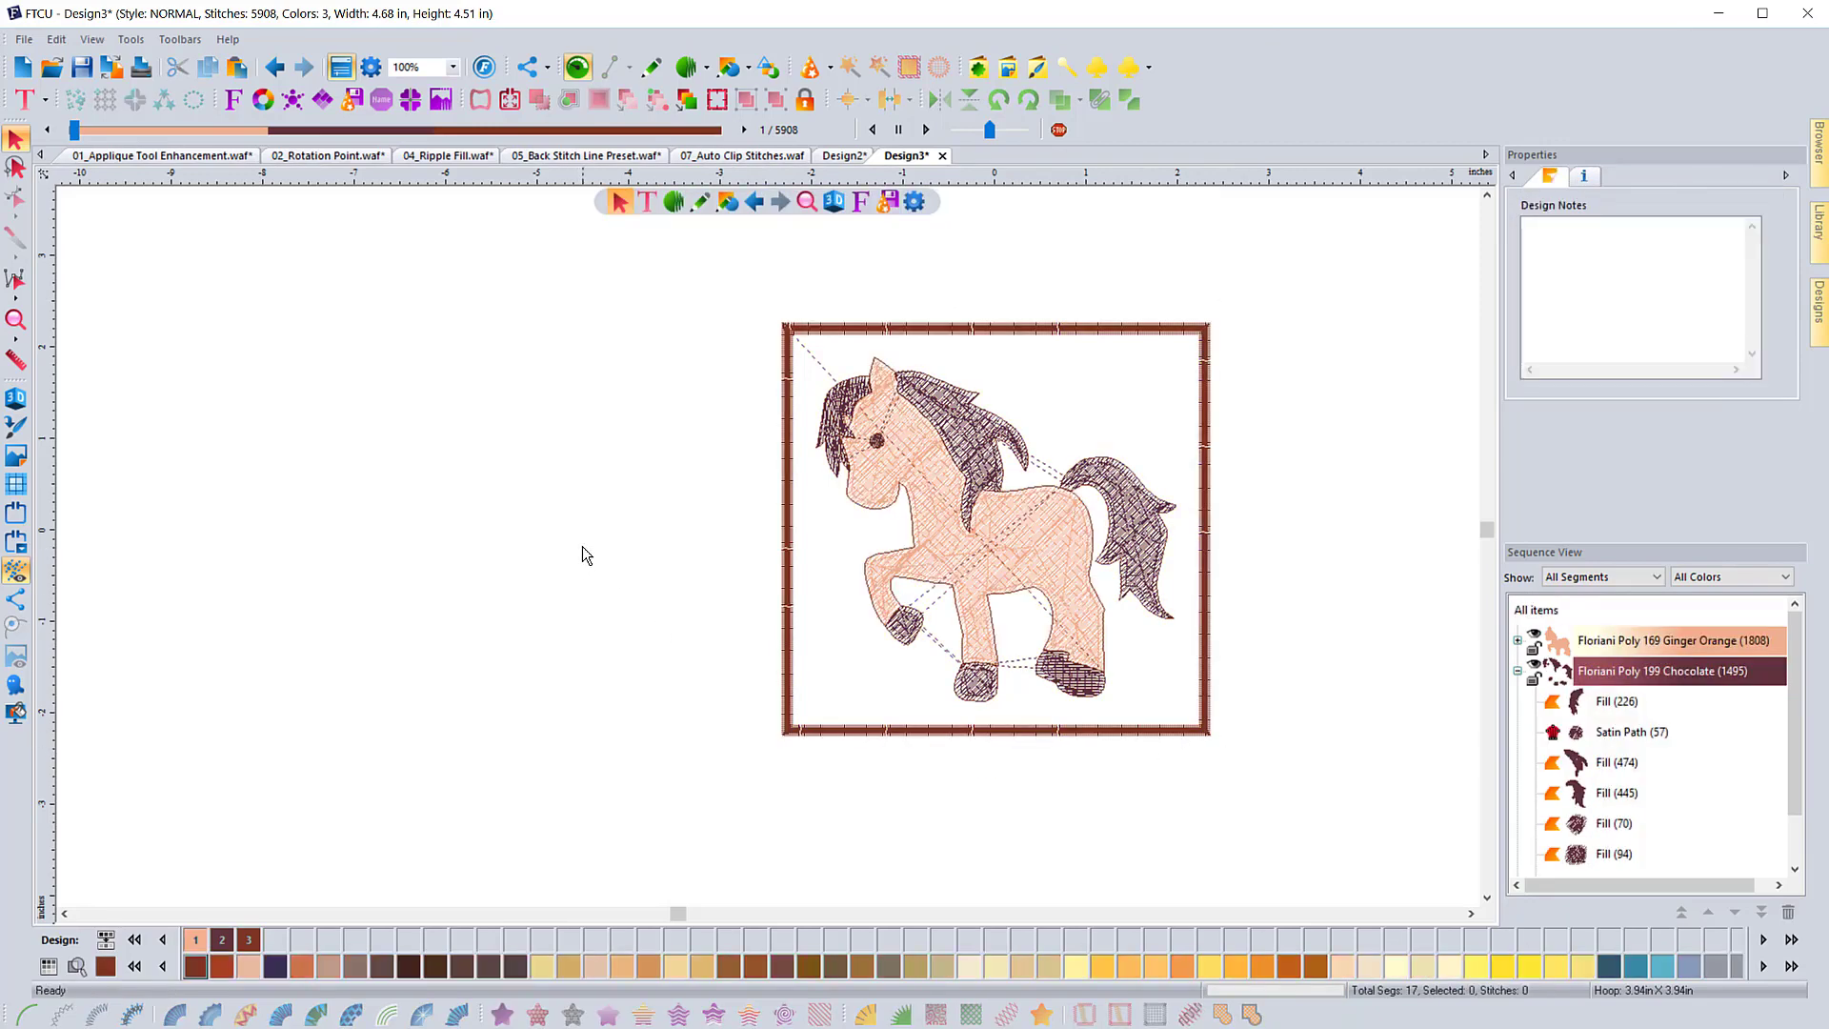